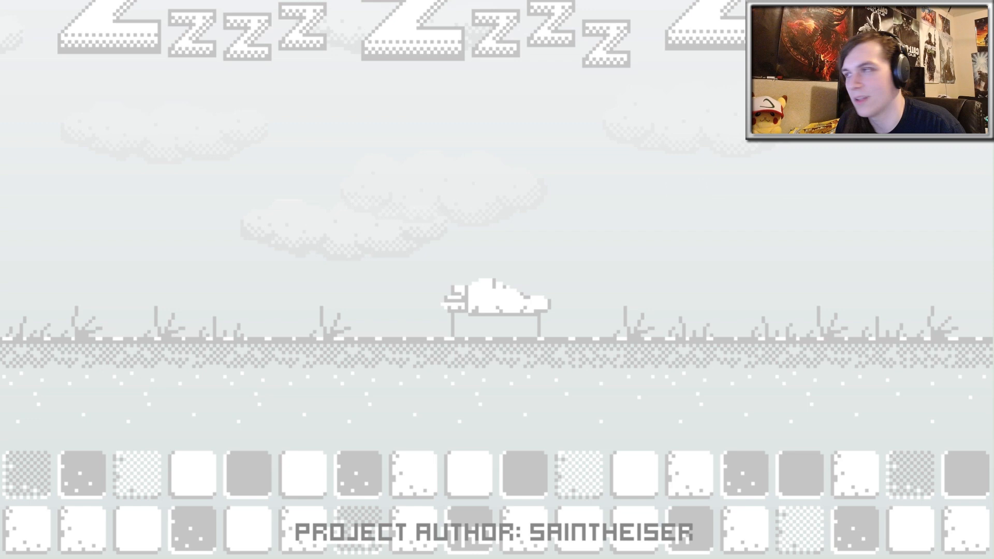
Wake the sleeping figure up from its bed with key 2
key("2")
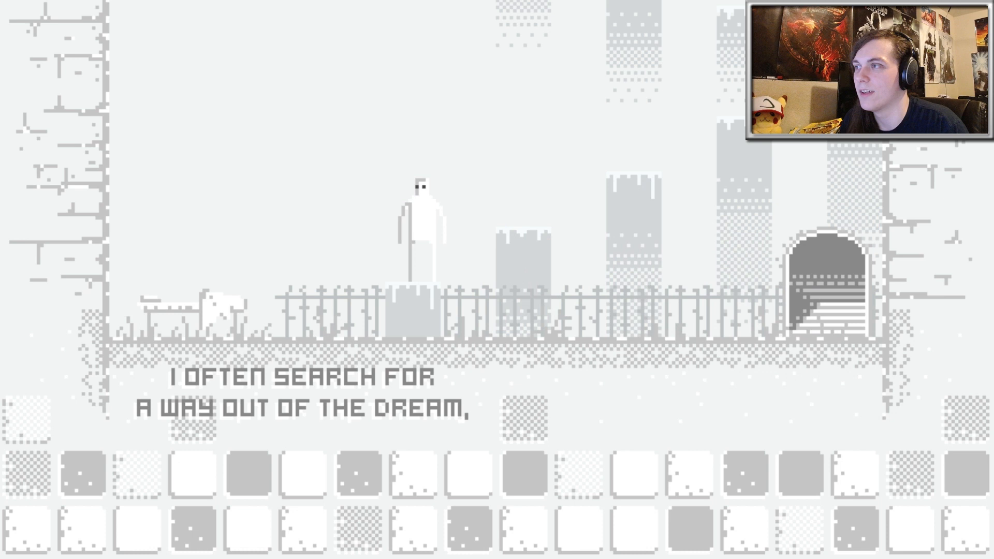
Jump across the snowy tower tops, climbing higher toward the middle of the level
key("Right")
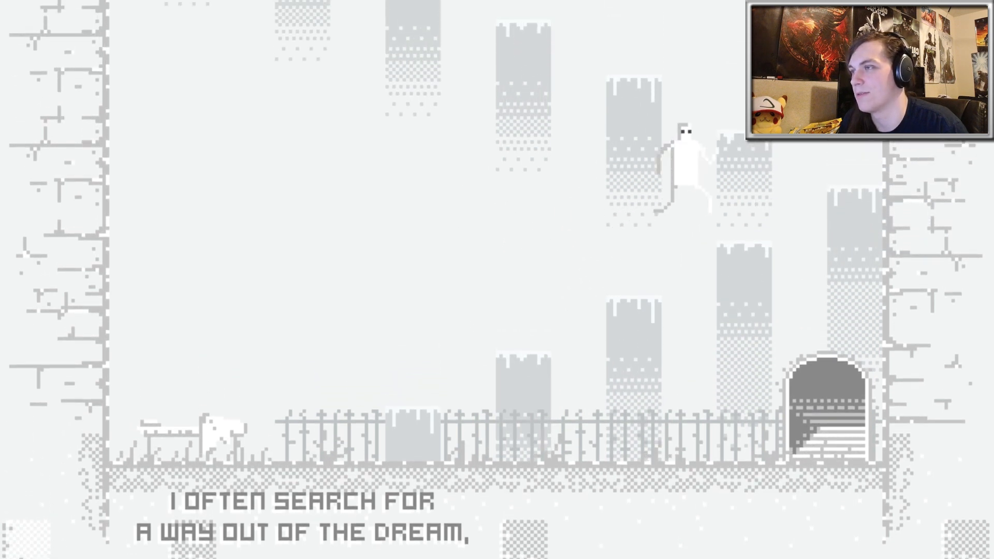
key("Right")
key("Up")
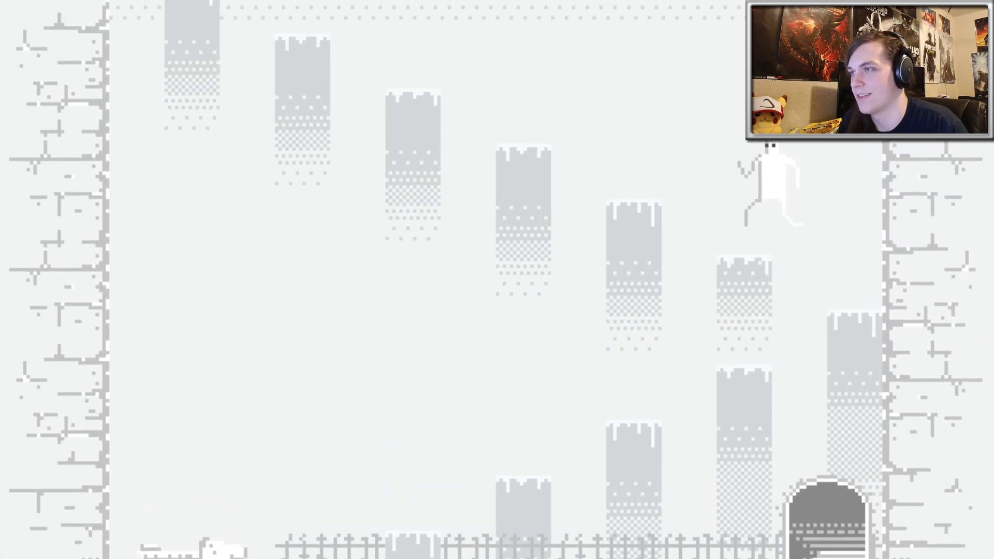
key("Left")
key("Up")
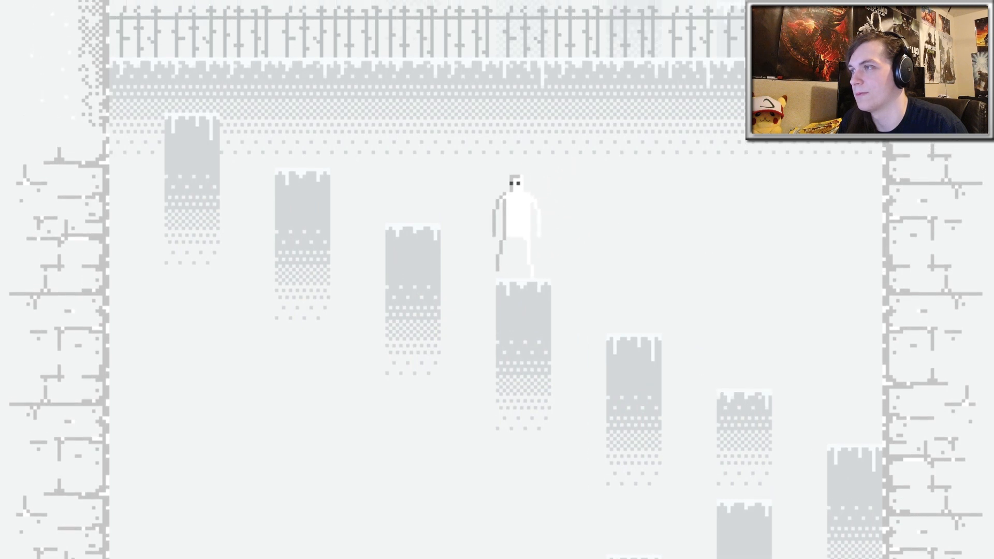
Leap onto the upper fence walkway and walk right to the exit doorway
key("Left")
key("Up")
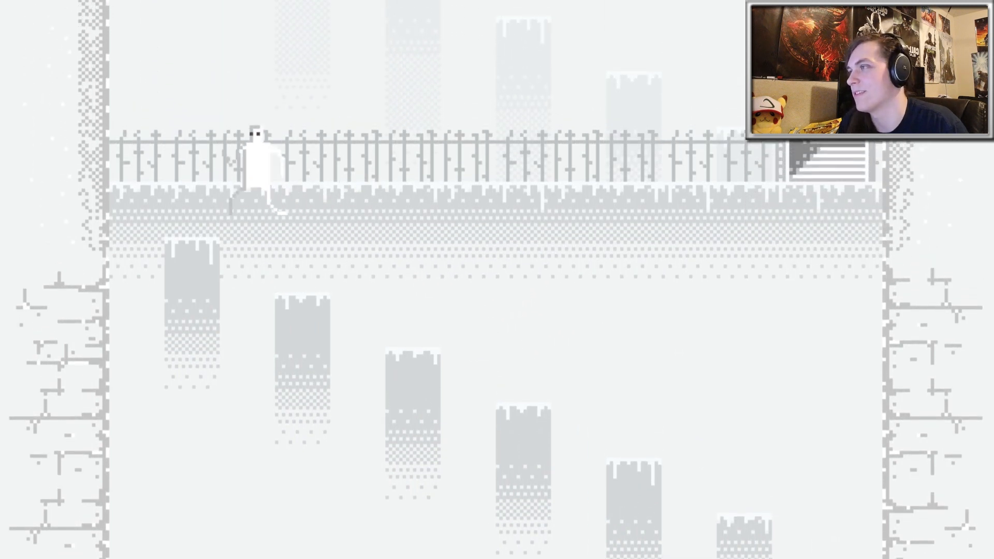
key("Right")
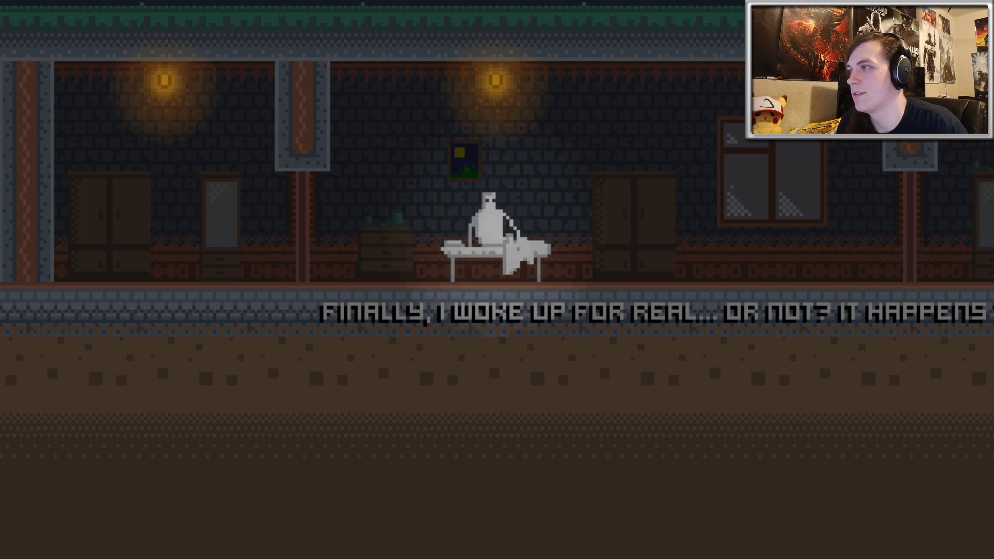
Walk the figure right out of the dark house and along the lamp-lit path
key("Right")
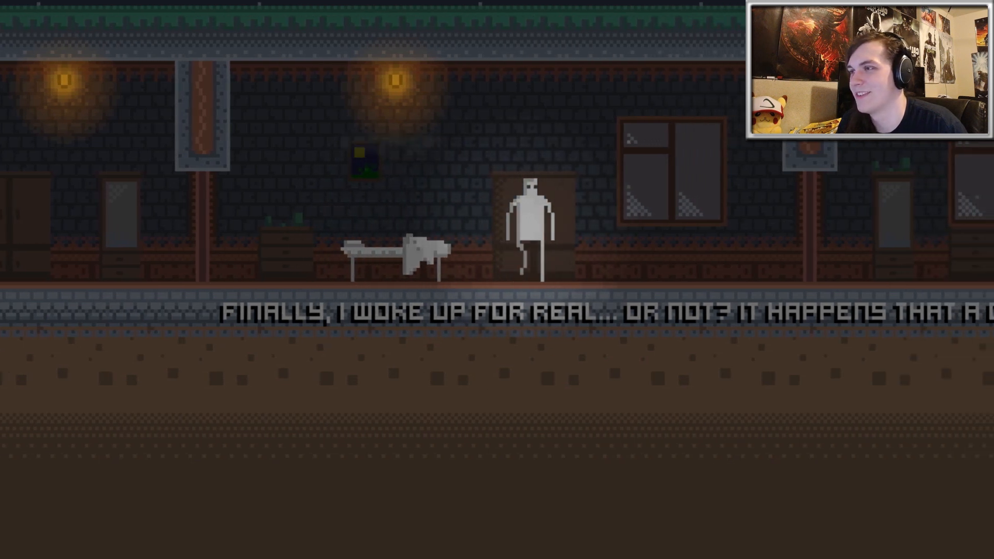
key("Right")
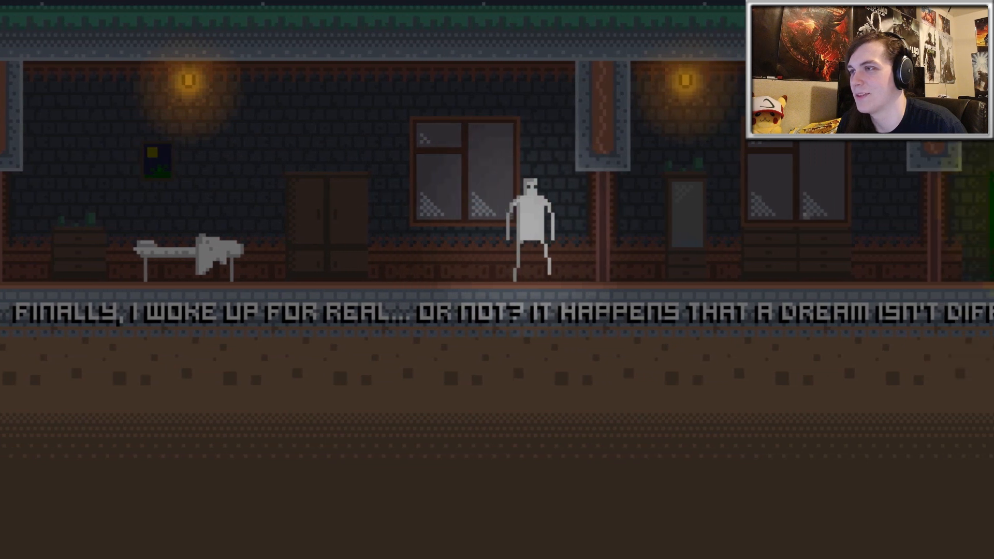
key("Right")
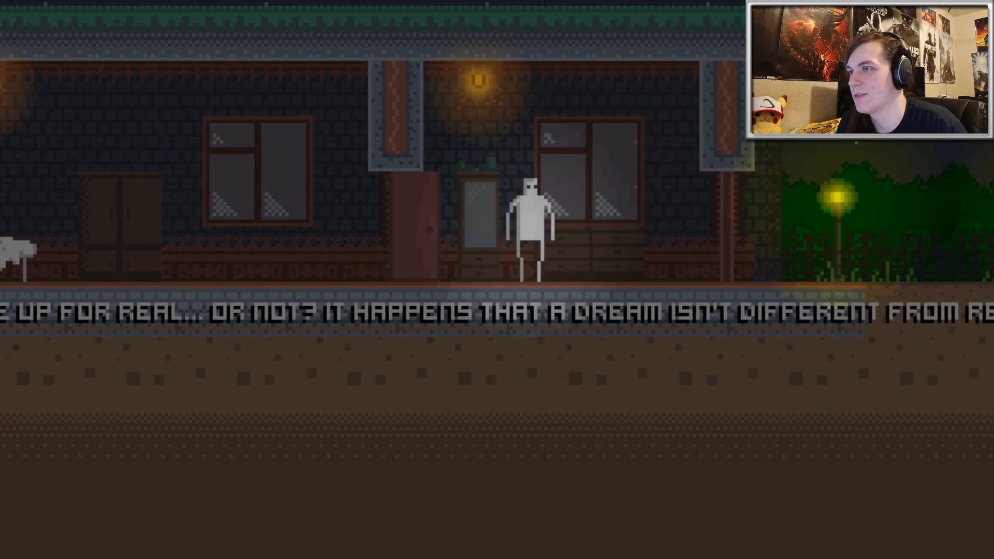
key("Right")
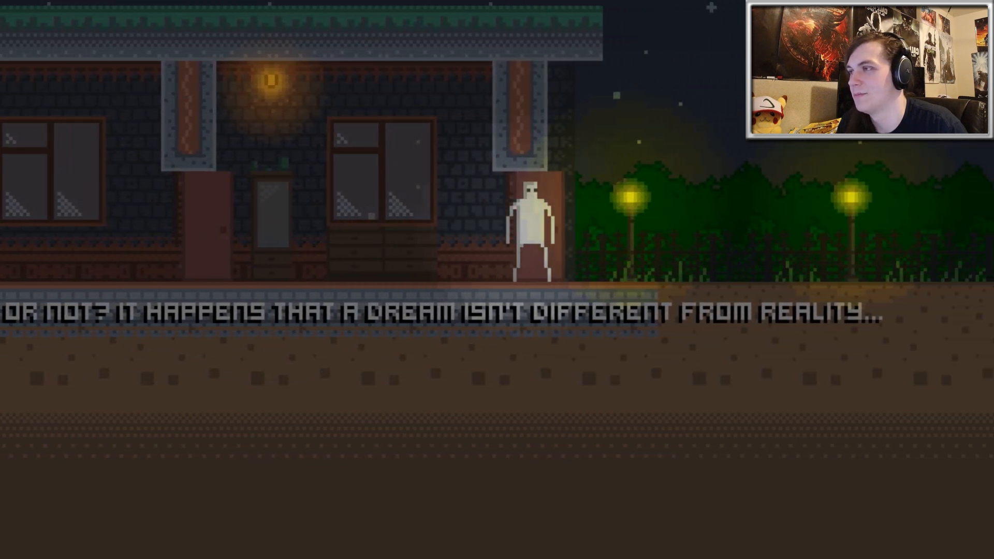
key("Right")
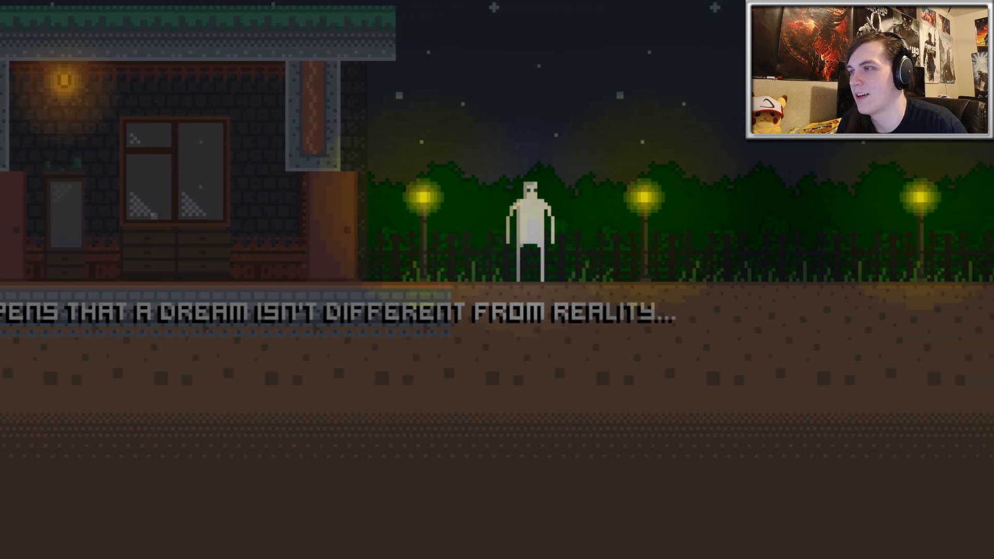
key("Right")
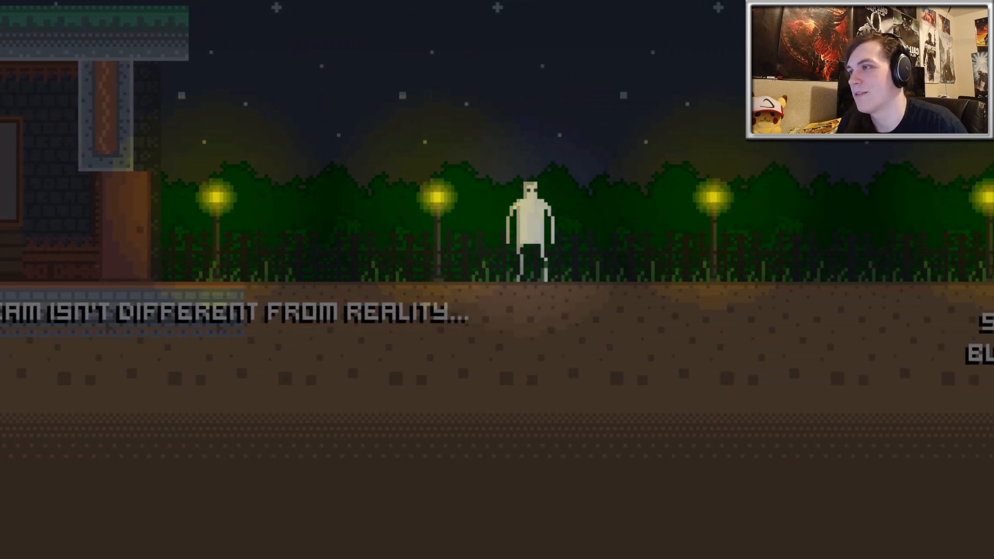
Continue right to the cliff edge and jump off into the white void dream
key("Right")
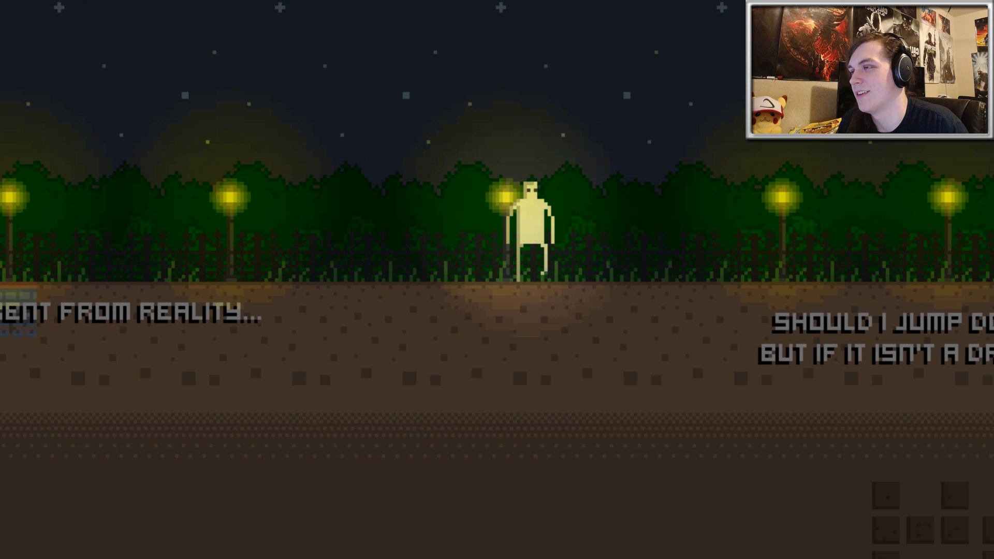
key("Up")
key("Right")
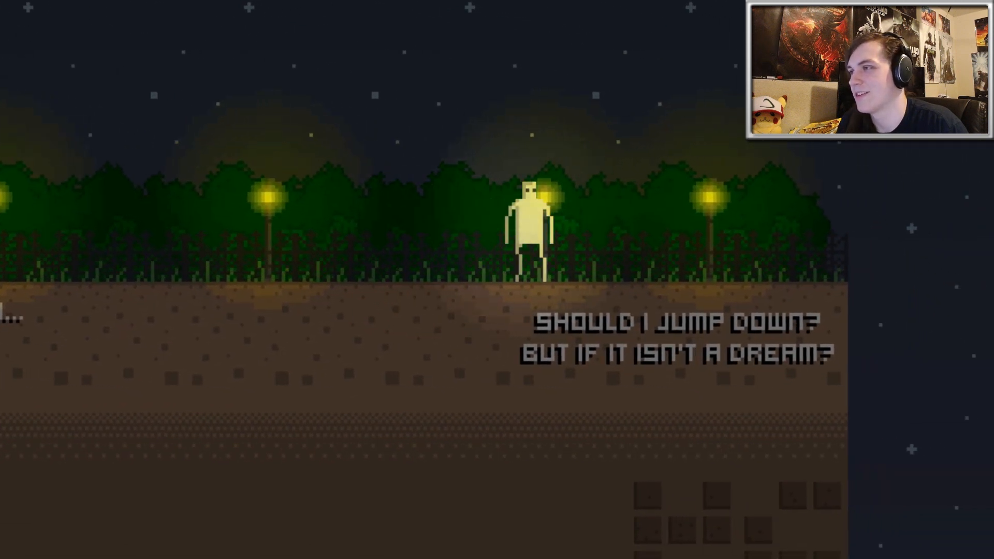
key("Right")
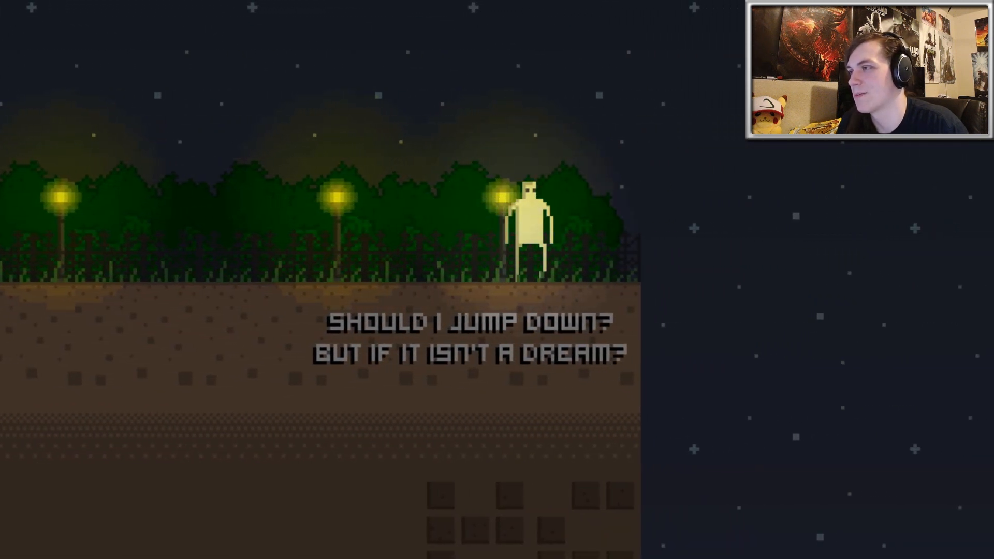
key("Right")
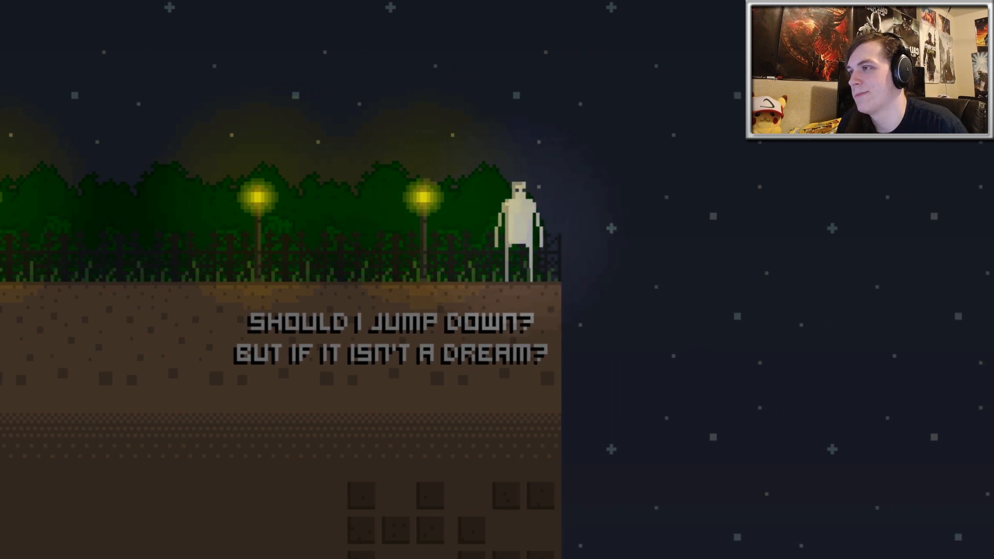
key("Up")
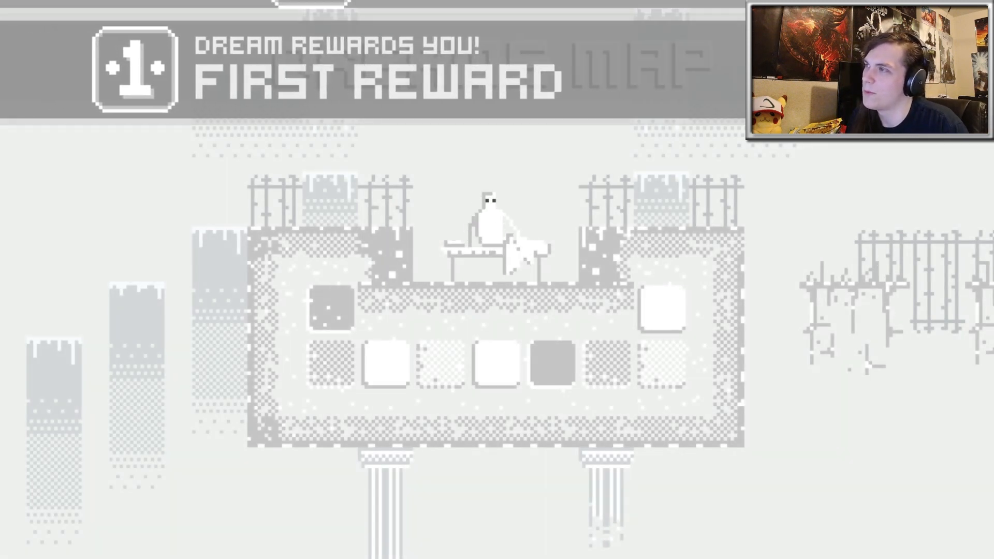
Hop off the void bed and climb up through the tower into the Awakening area
key("Right")
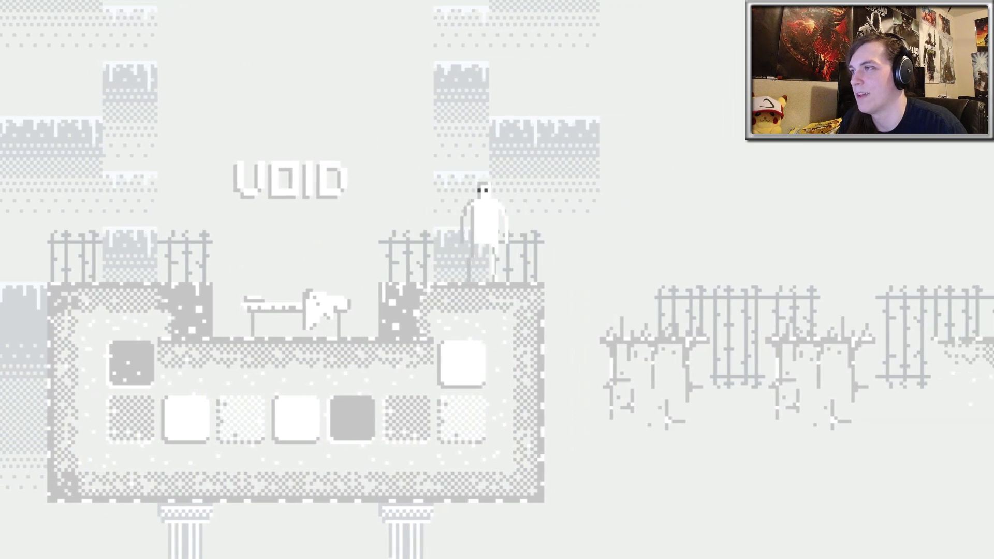
key("Up")
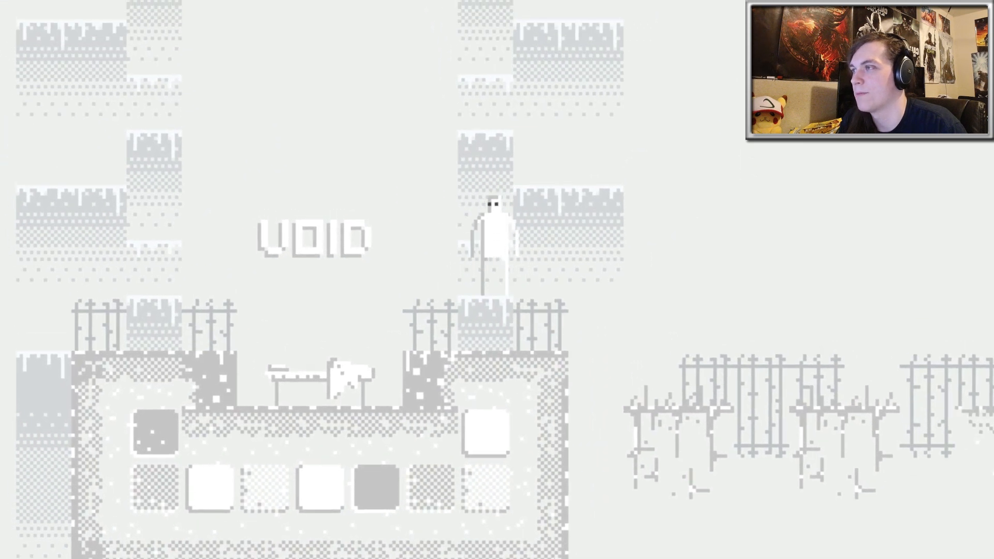
key("Up")
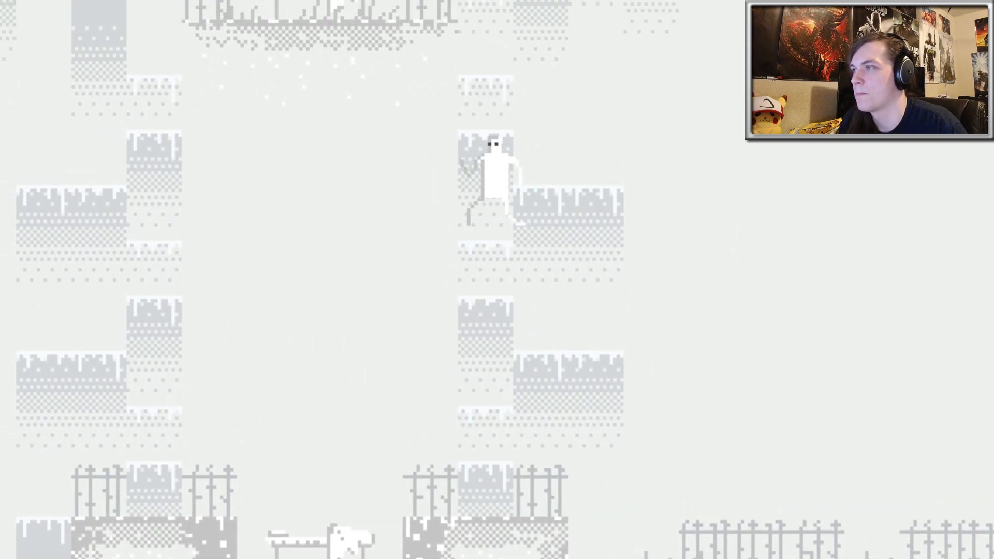
key("Up")
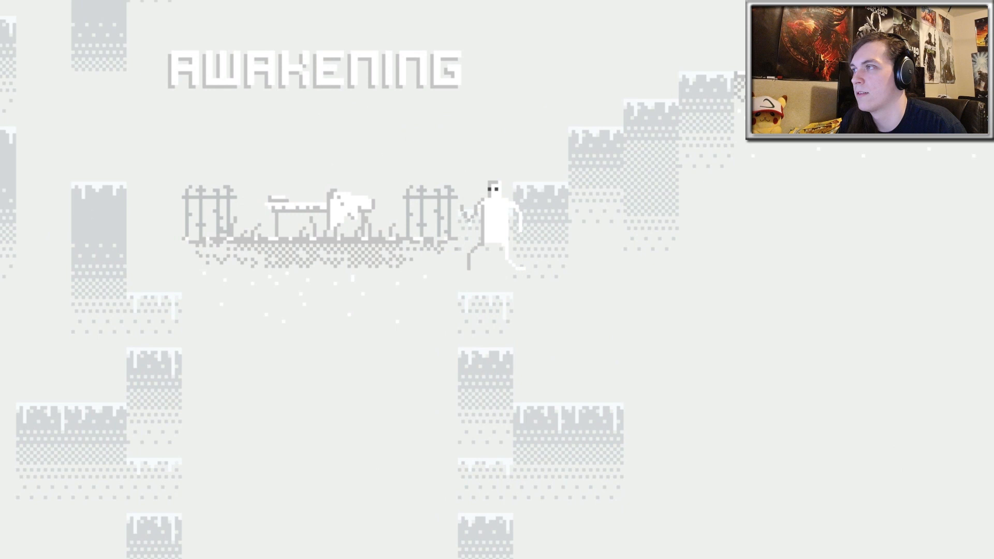
Jump up the block staircase and drop down into the ruins area
key("Up")
key("Right")
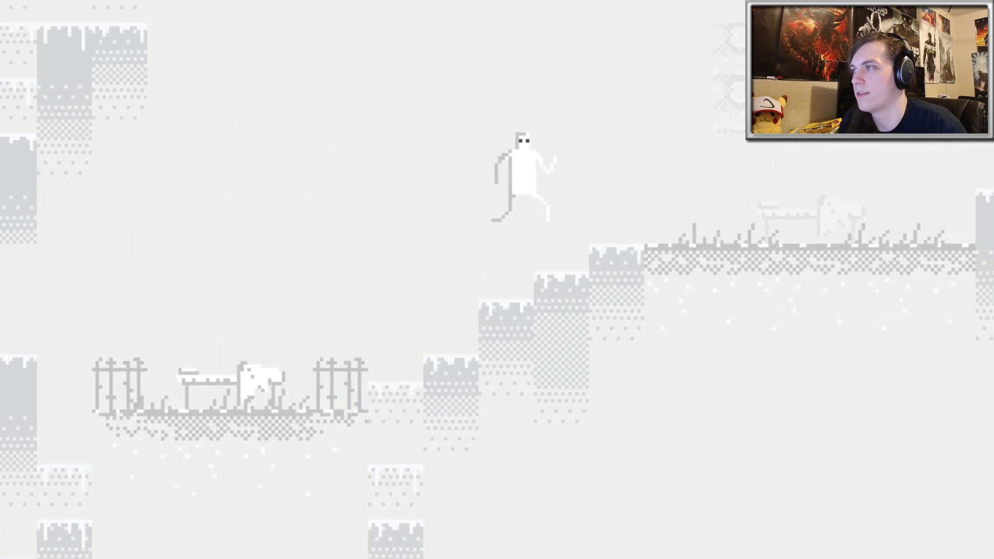
key("Right")
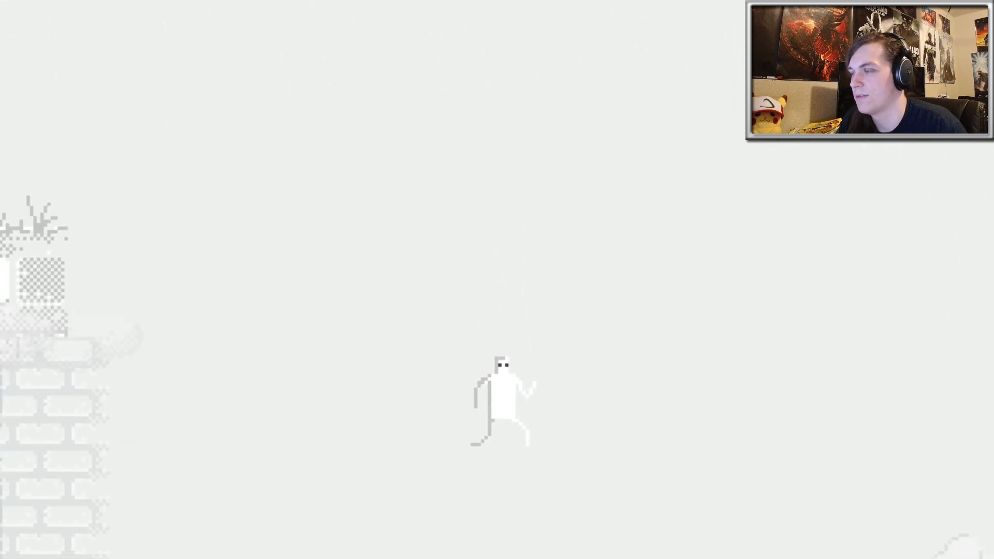
Jump from the flame-topped building up the floating platforms to the top one beside the cloud
key("Right")
key("Up")
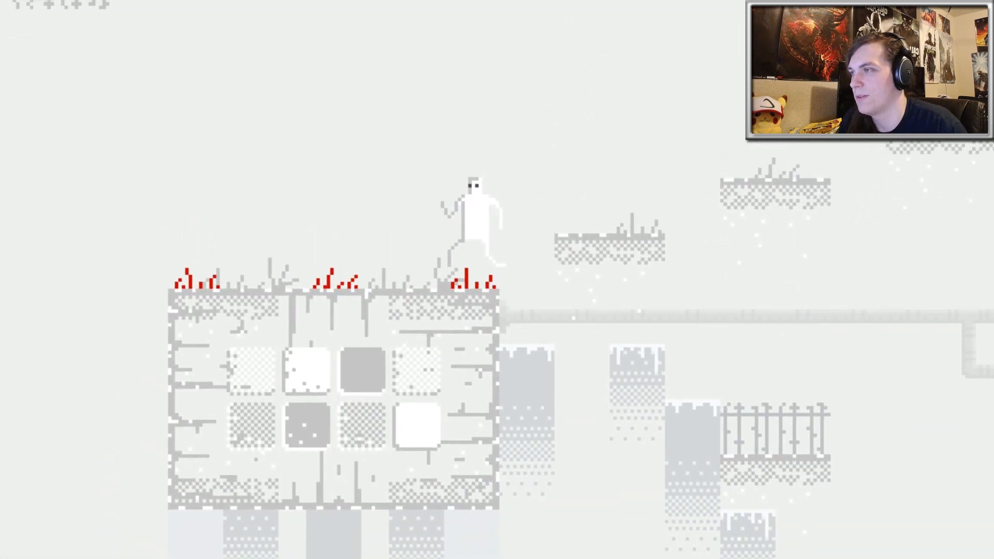
key("Up")
key("Right")
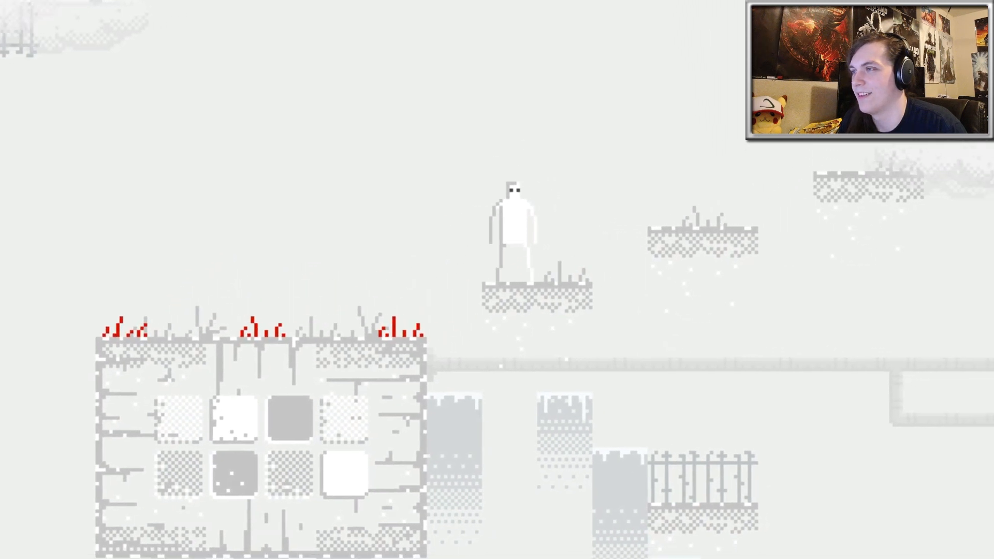
key("Up")
key("Right")
key("Up")
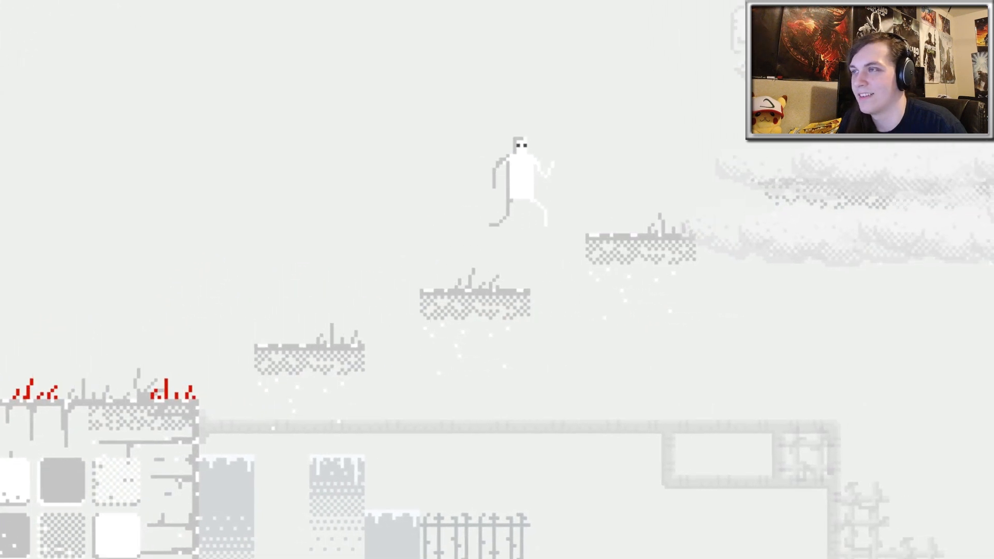
key("Right")
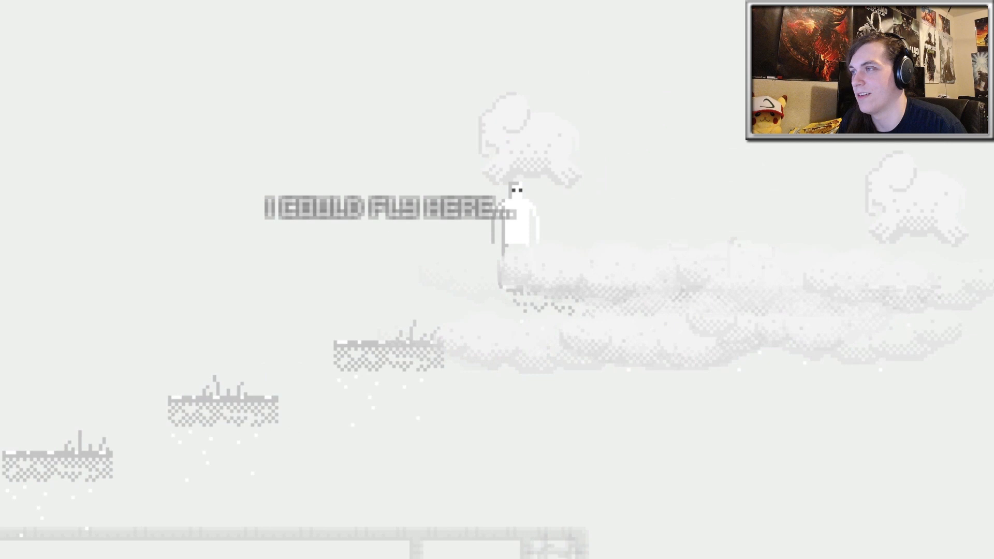
Cross the cloud, drop to the balcony and lower ground, then walk right off the ledge
key("Right")
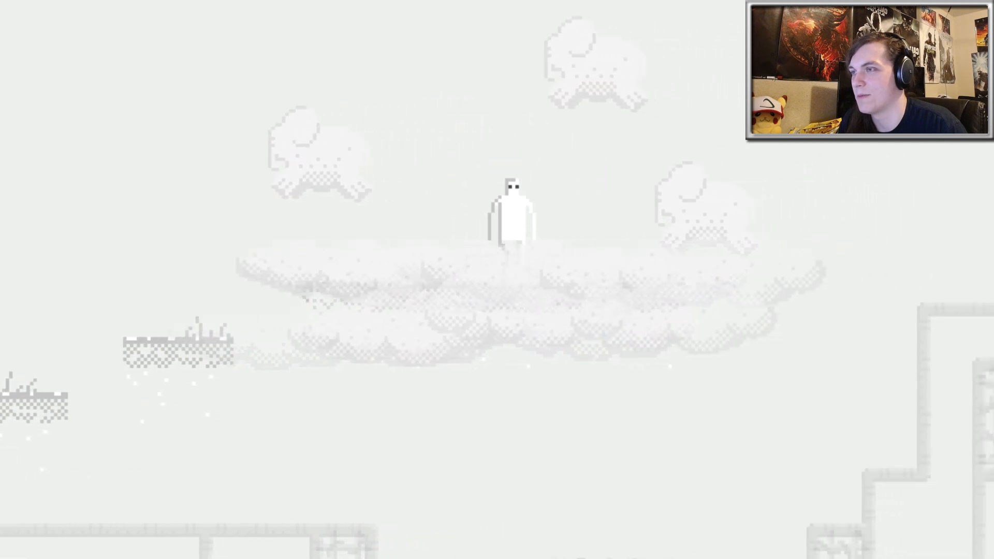
key("Right")
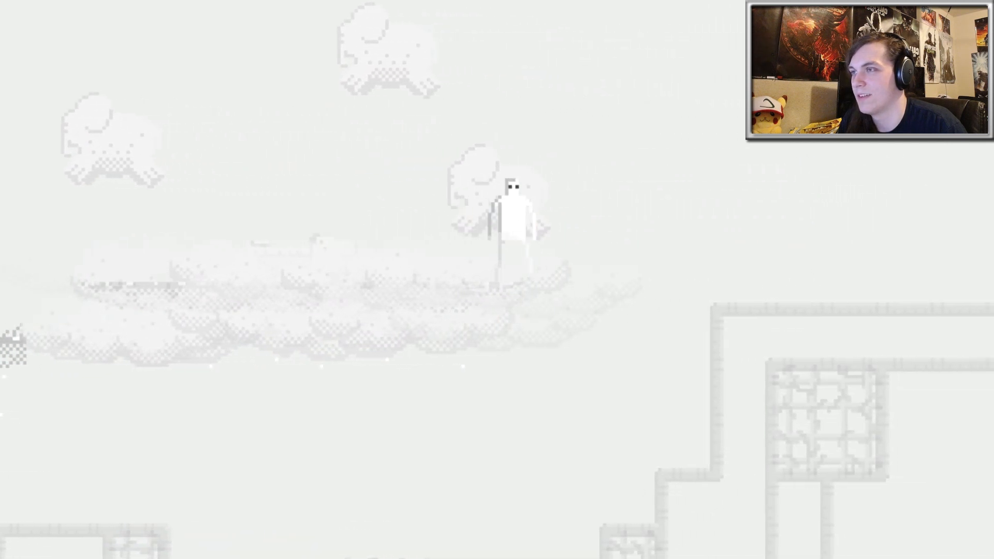
key("Right")
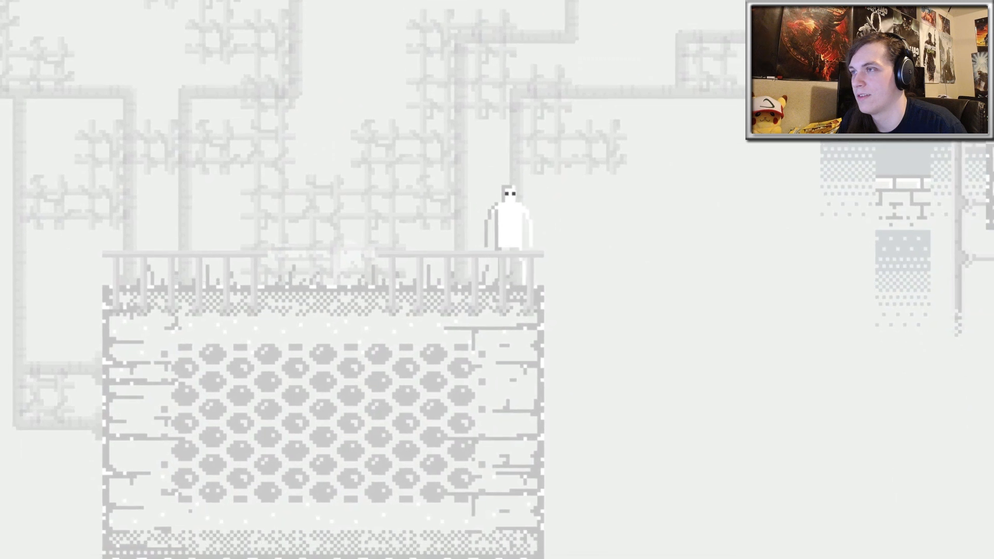
key("Right")
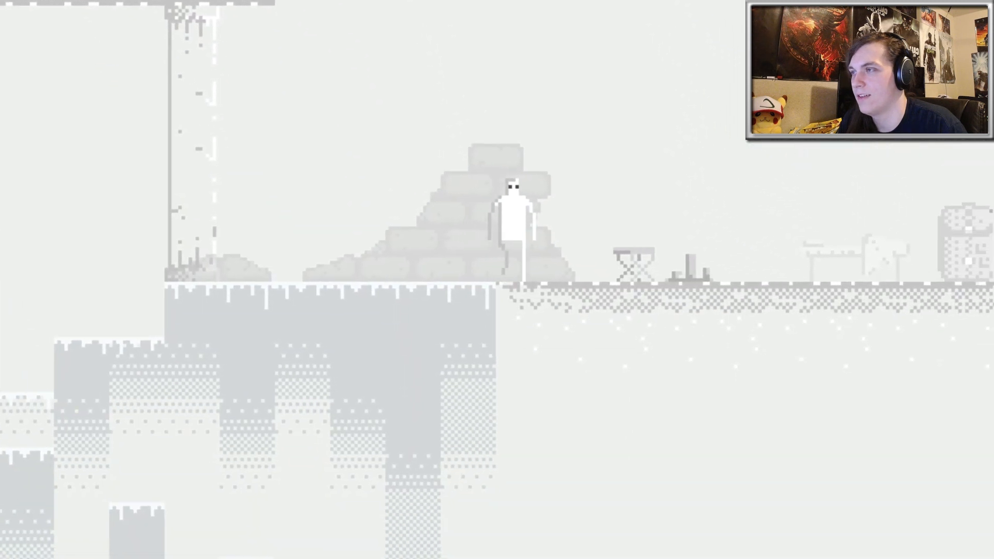
key("Right")
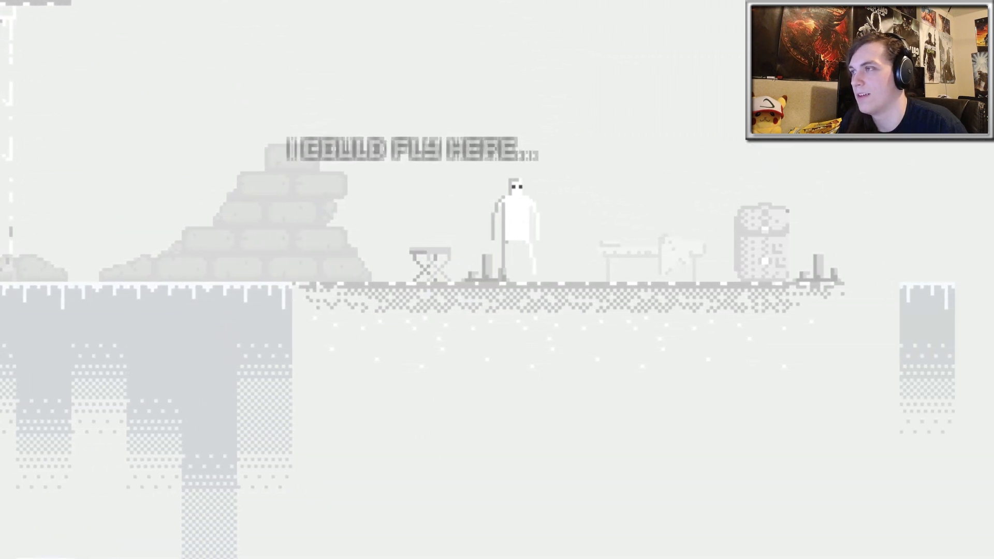
key("Right")
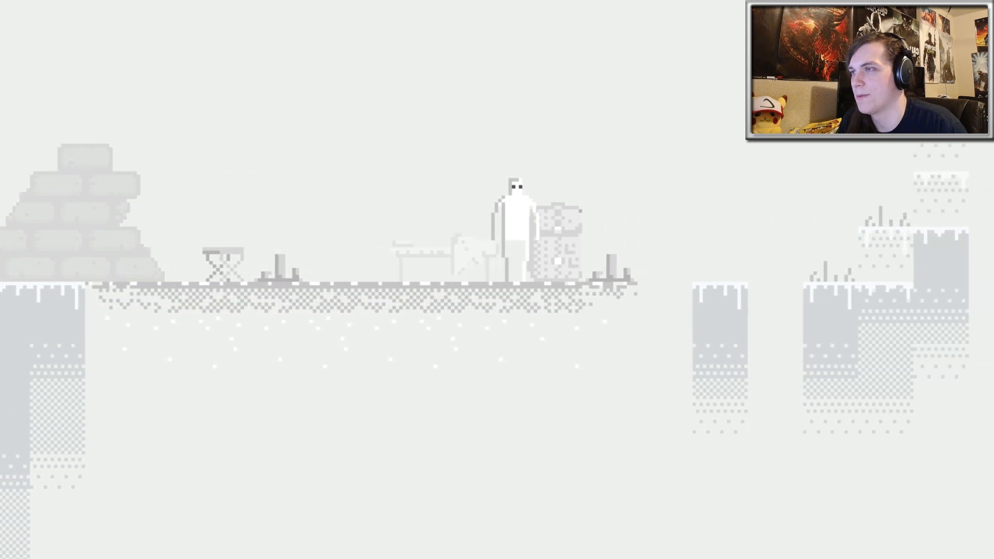
key("Right")
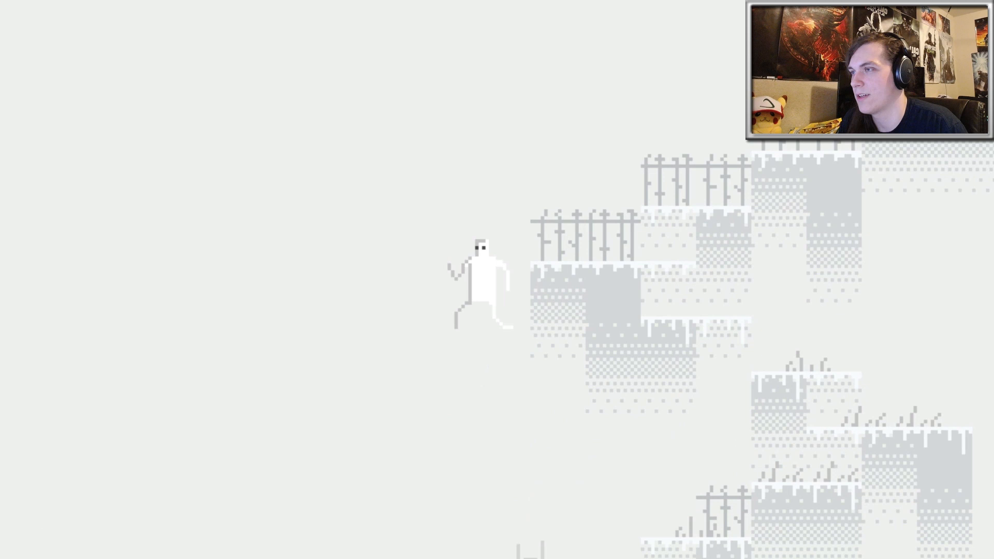
Climb the snowy steps and wall ledges, then step back left onto the rock pile
key("Right")
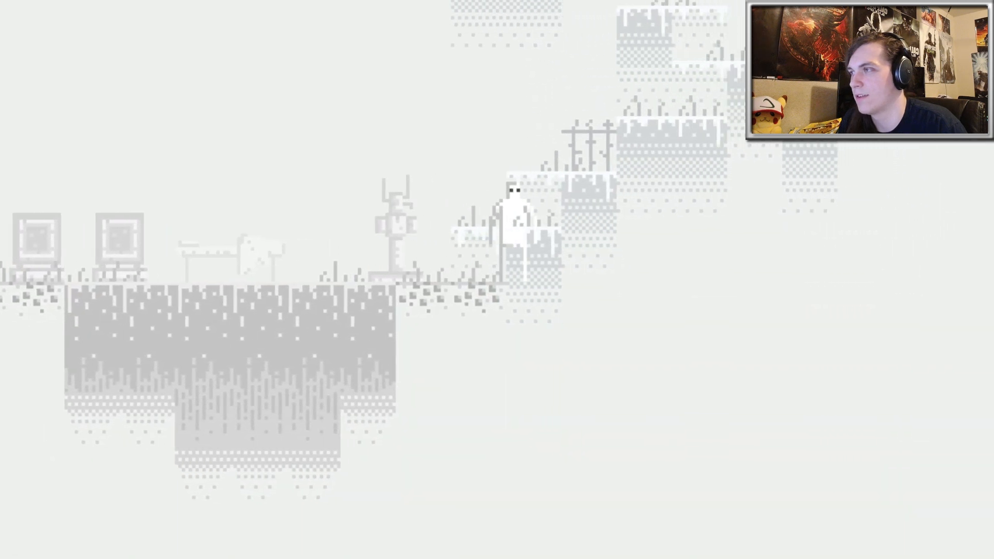
key("Right")
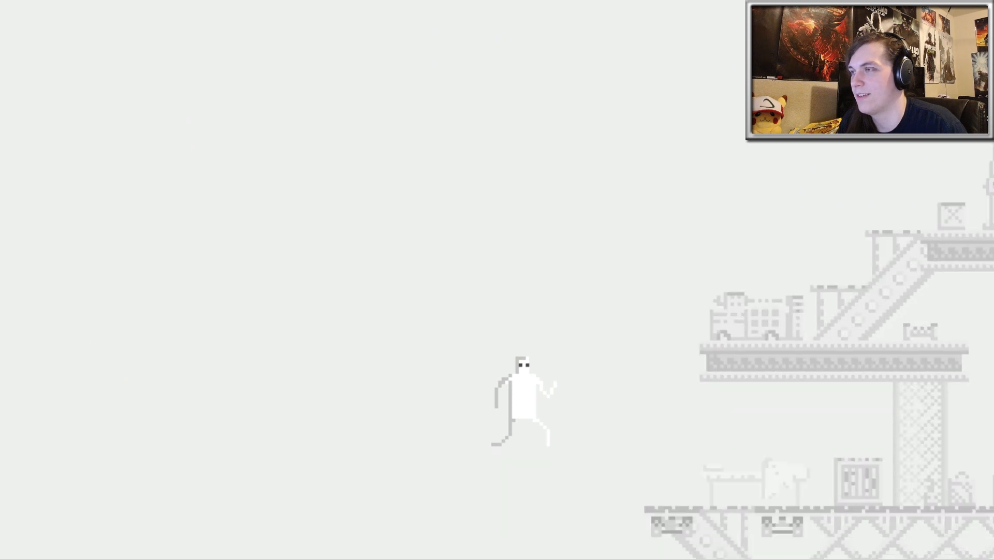
key("Right")
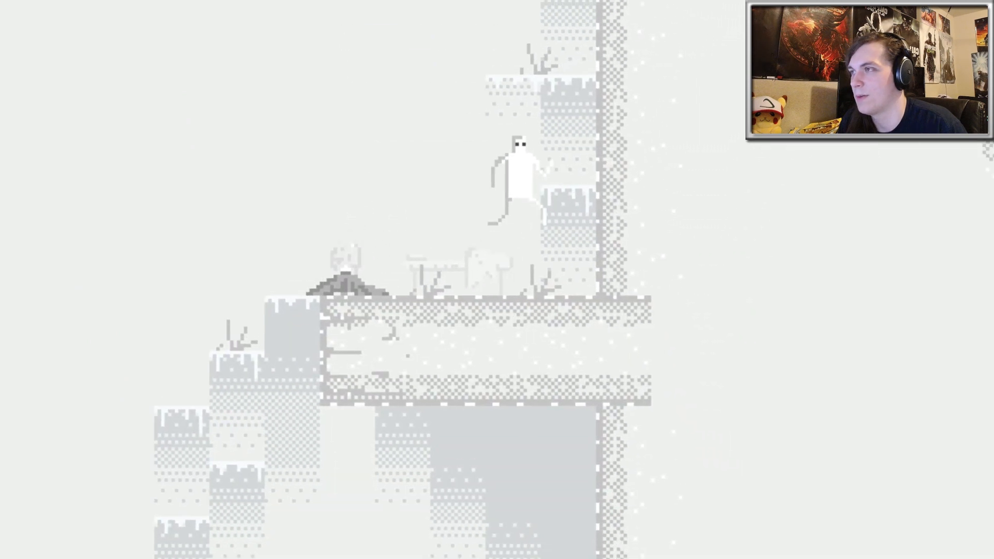
key("Up")
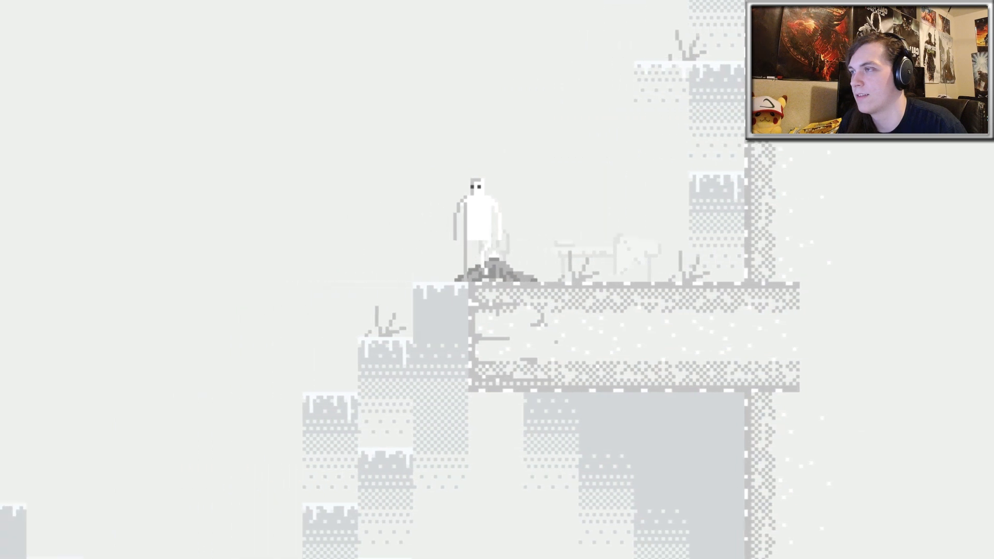
key("Up")
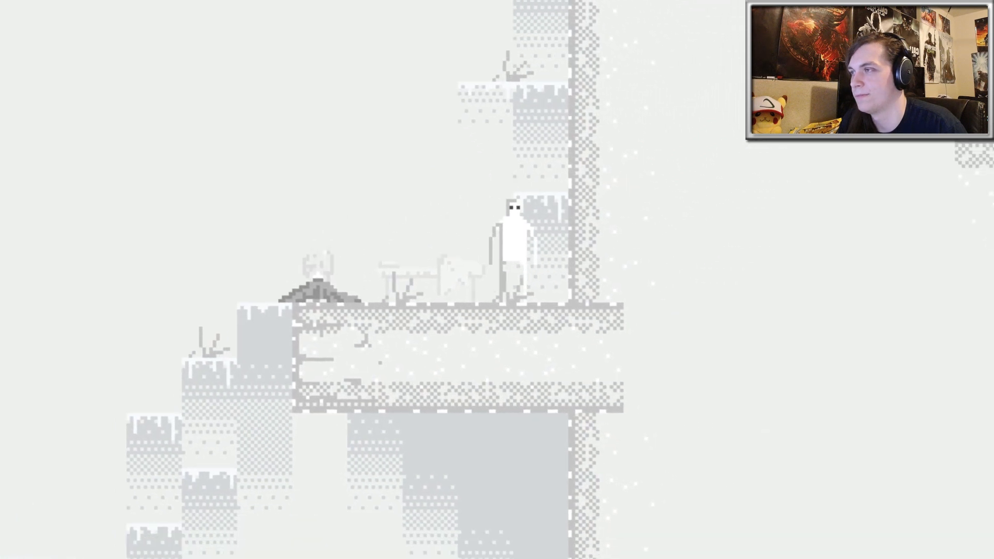
key("Up")
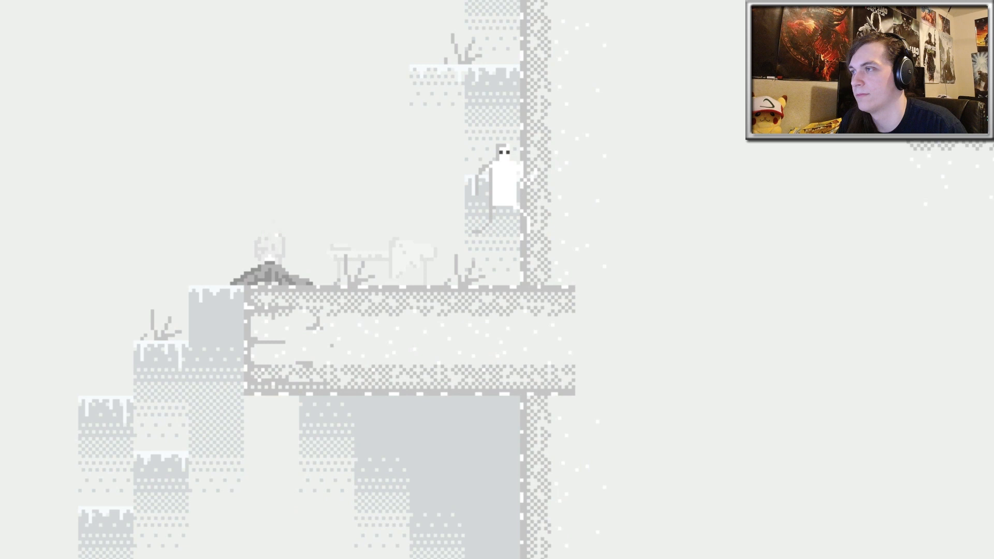
key("Left")
key("Left")
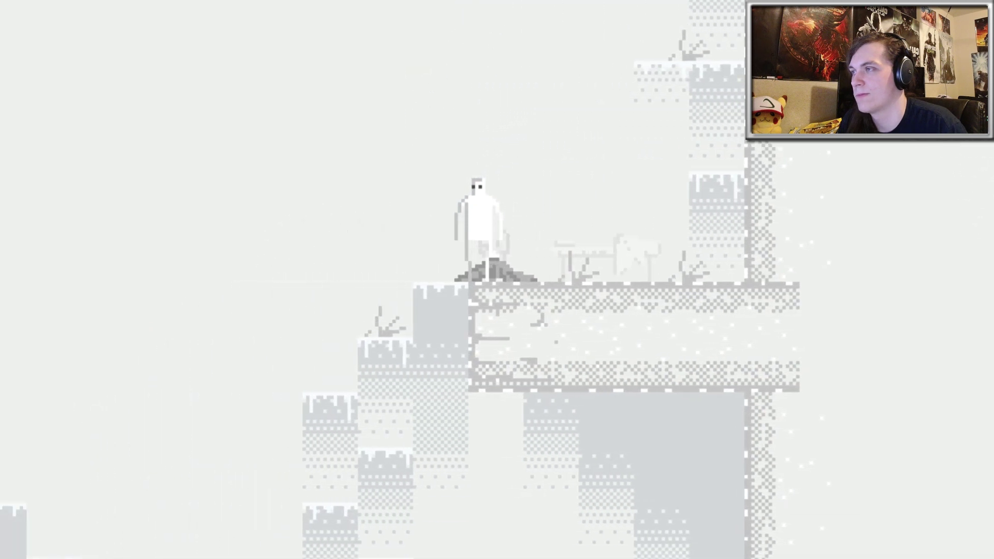
key("Left")
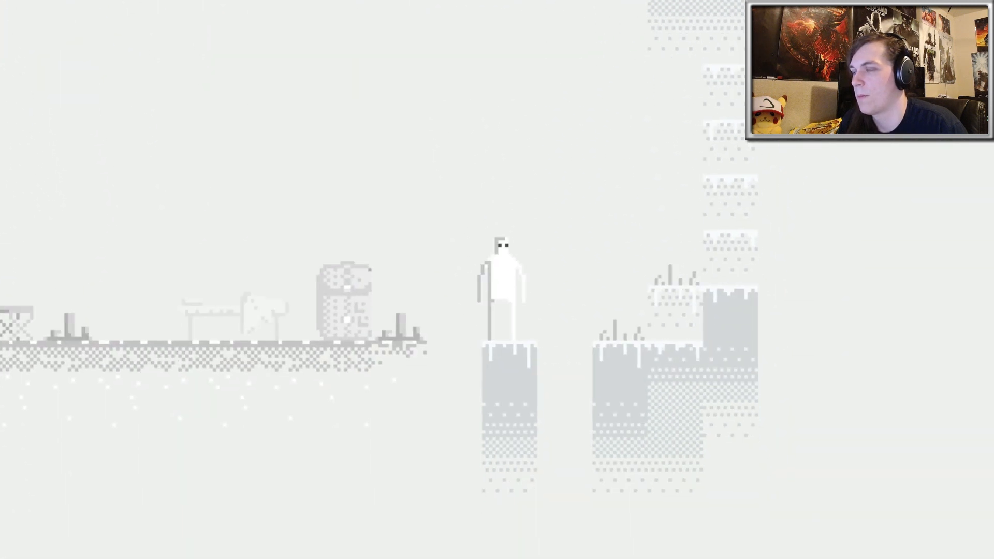
Jump from the pillar up the column of small platforms onto the fenced staircase
key("Right")
key("space")
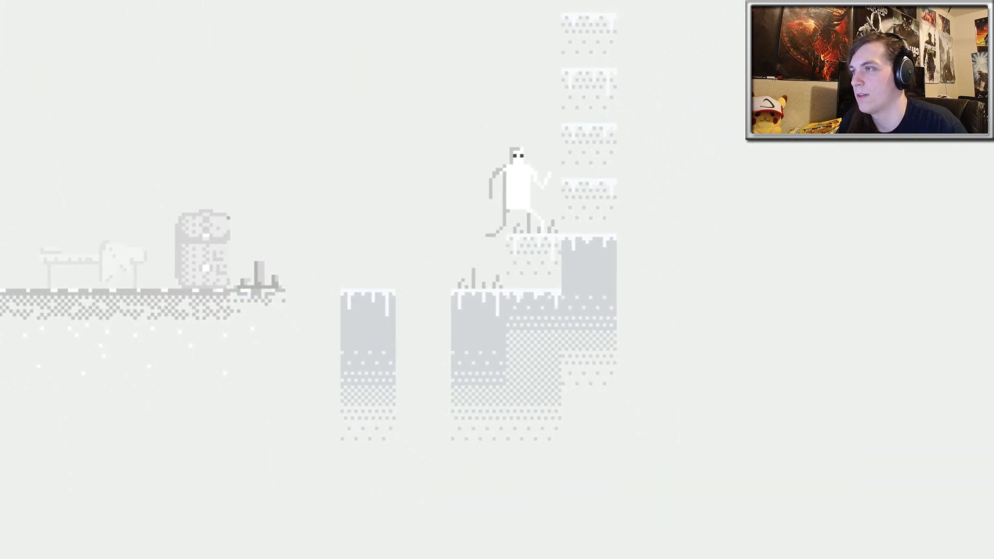
key("Up")
key("Up")
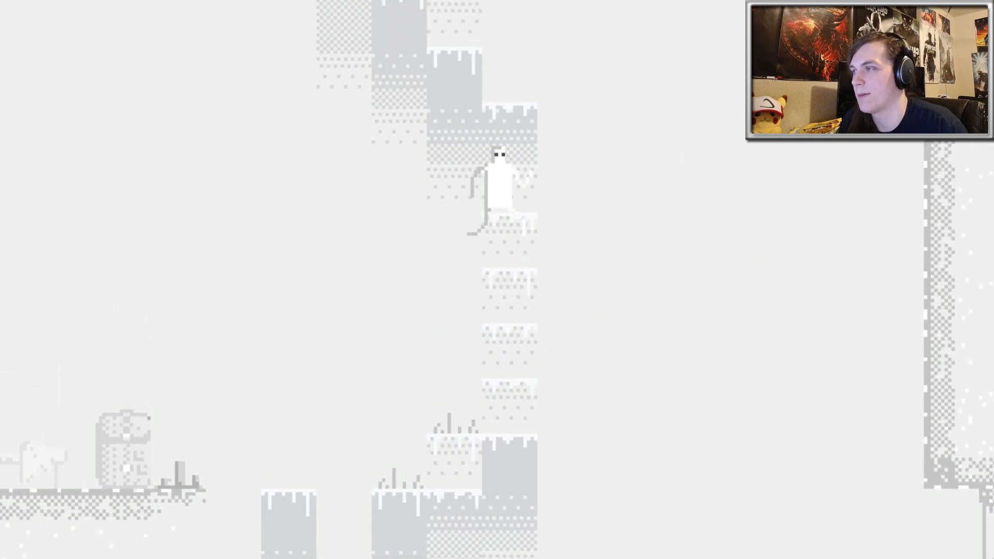
key("Up")
key("Up")
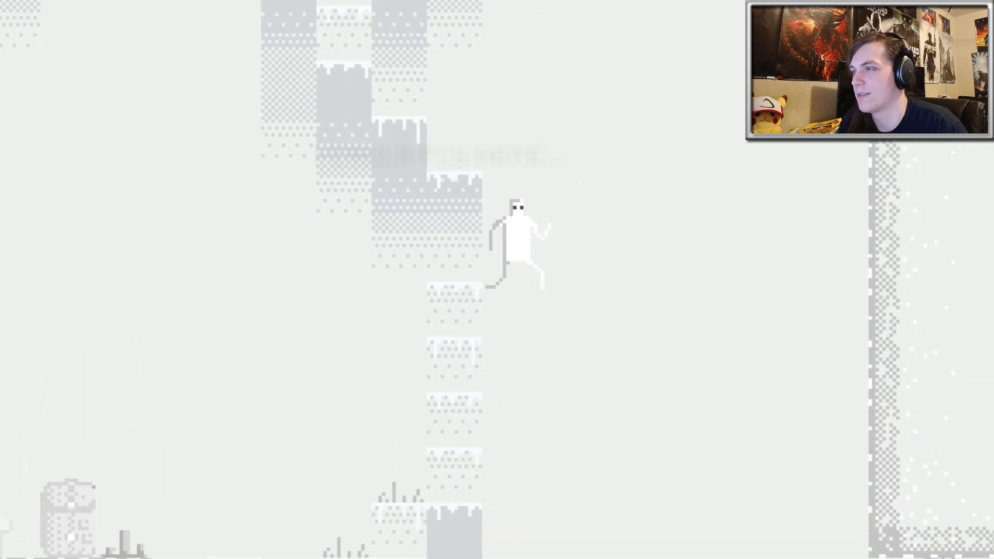
key("Right")
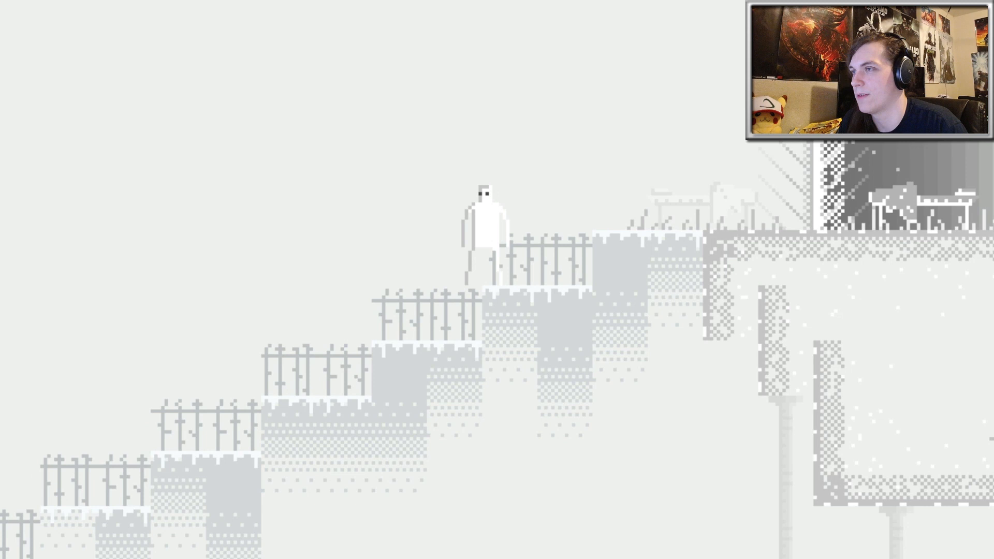
Run up and down the fenced staircase past the crates, then leap off into the void
key("Right")
key("Up")
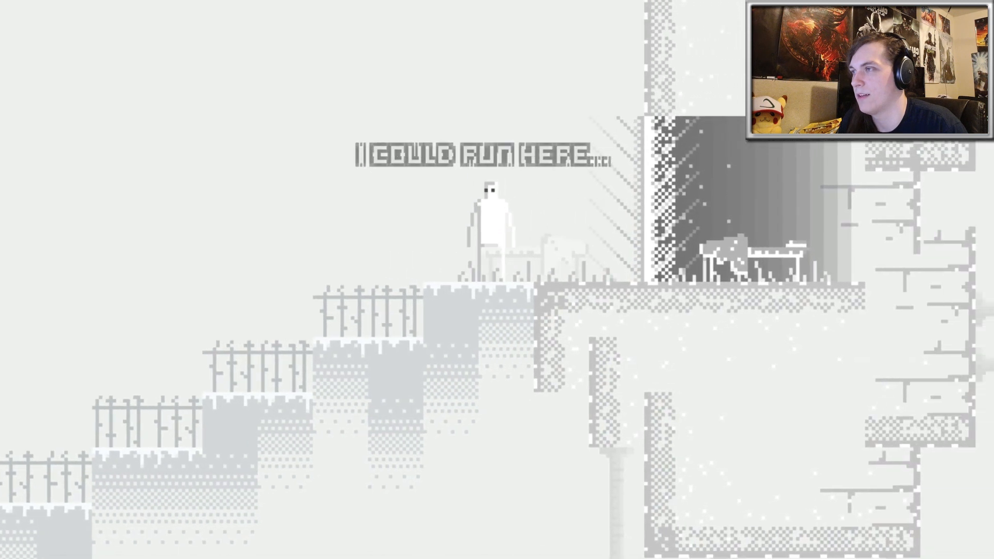
key("Left")
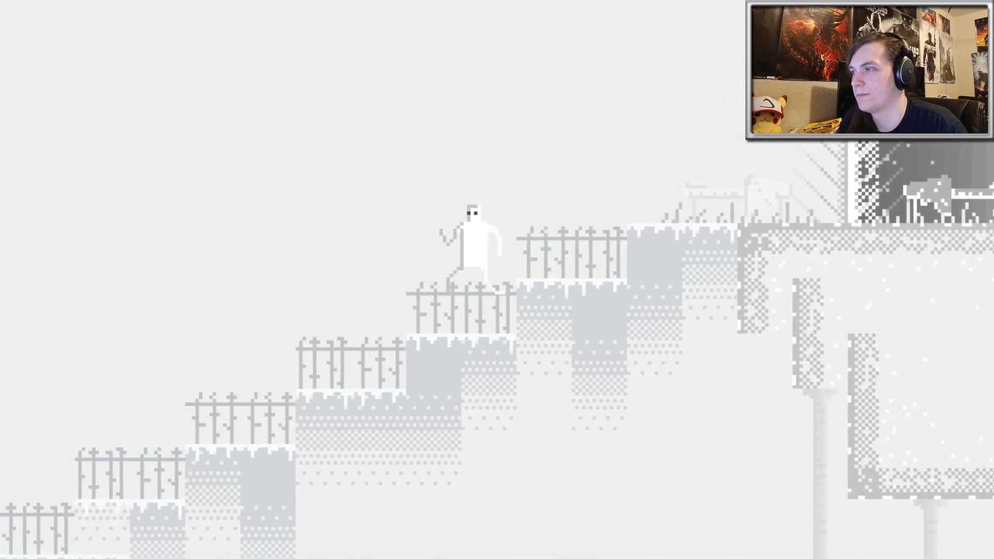
key("Left")
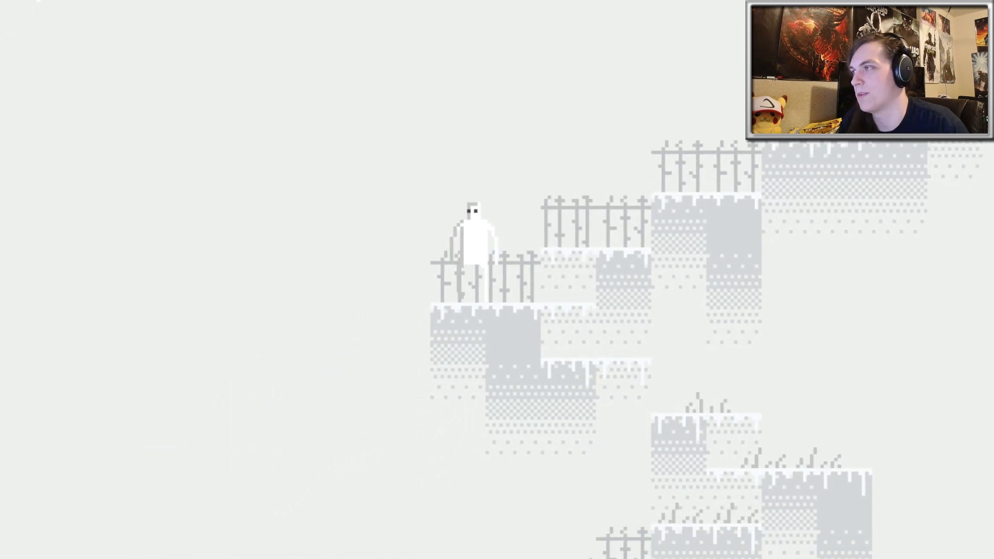
key("Left")
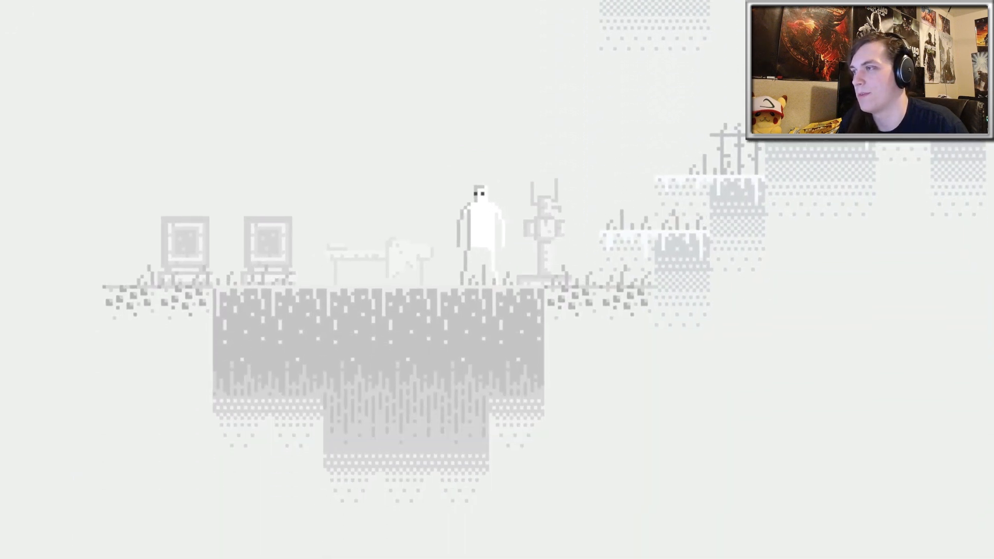
key("Right")
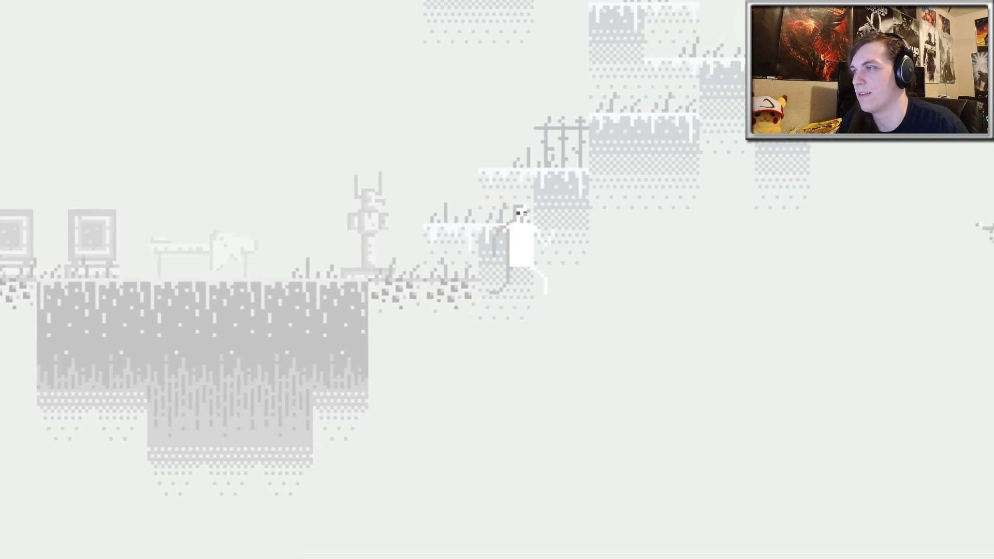
key("Right")
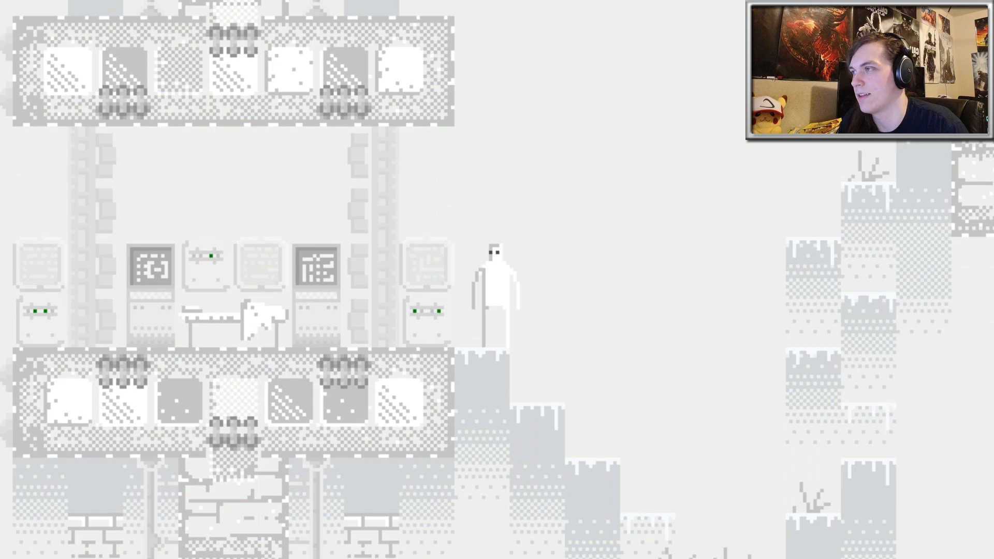
Walk left into the CONTROLS room and lie down in its bed to sleep
key("Left")
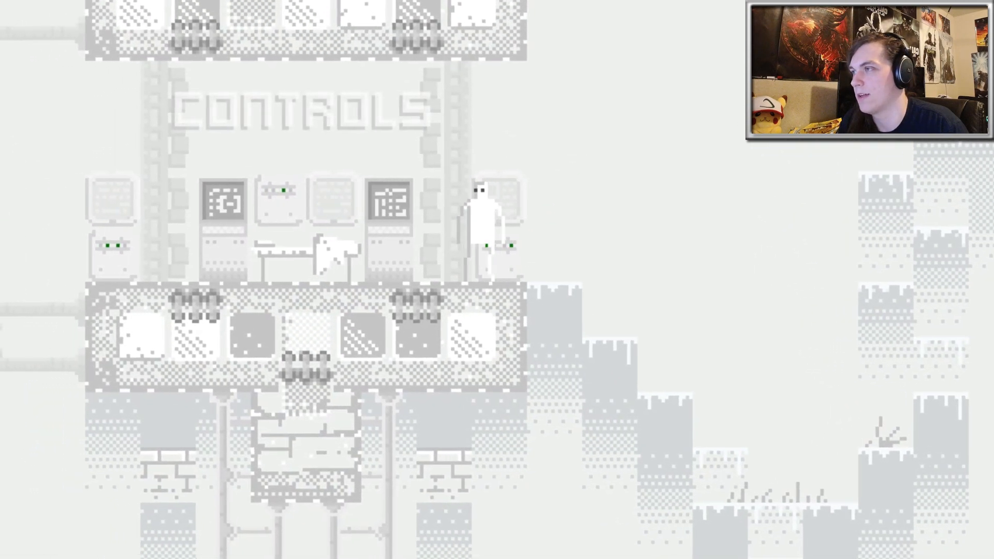
key("Left")
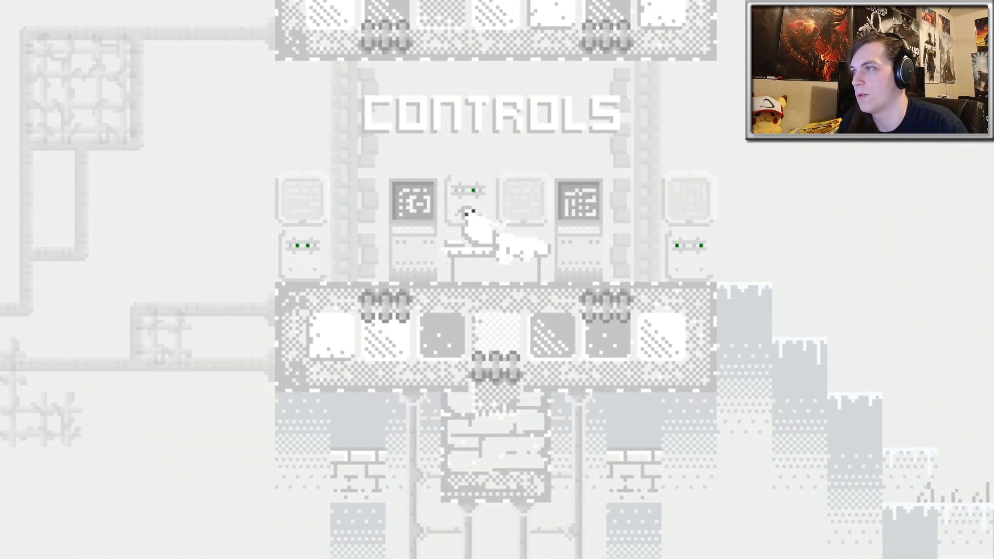
key("Down")
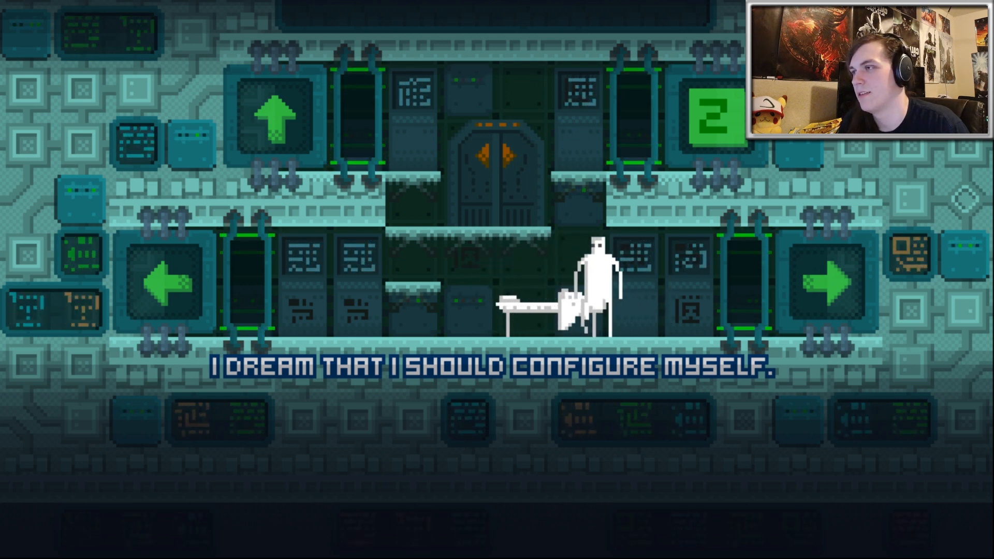
Leave the configuration dream for the Dreams Map, then get up and walk left
key("Escape")
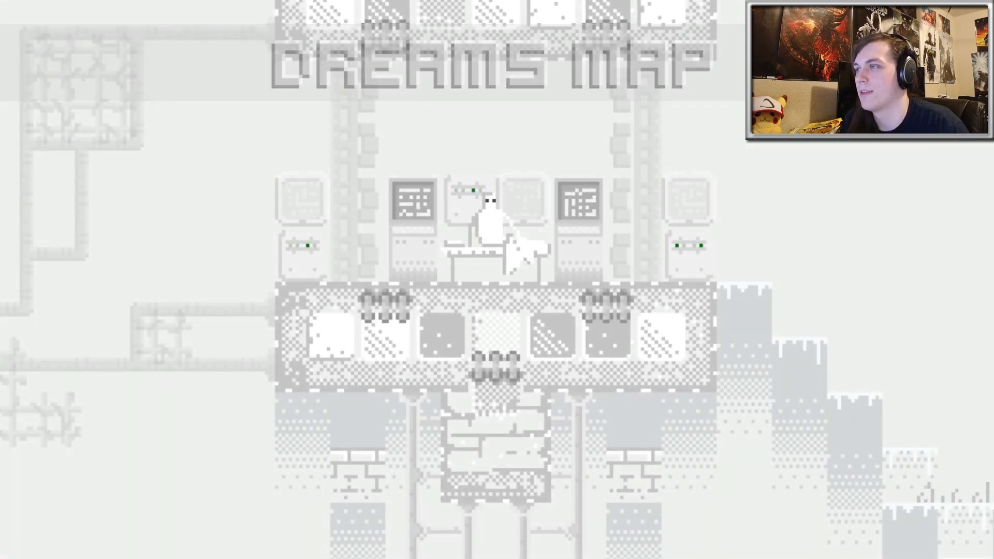
key("Left")
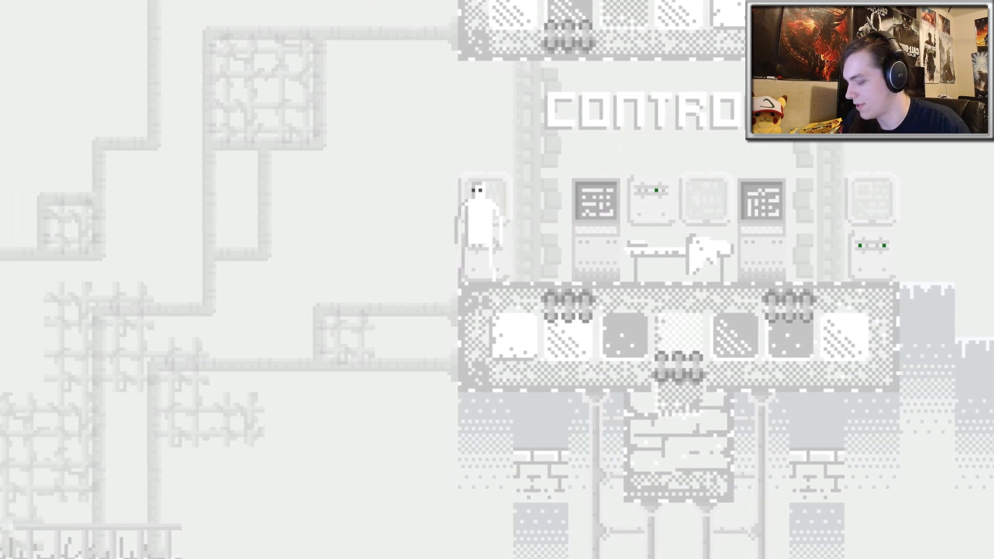
Walk left past the brick pyramid and pillar and drop down into the deep pit
key("Left")
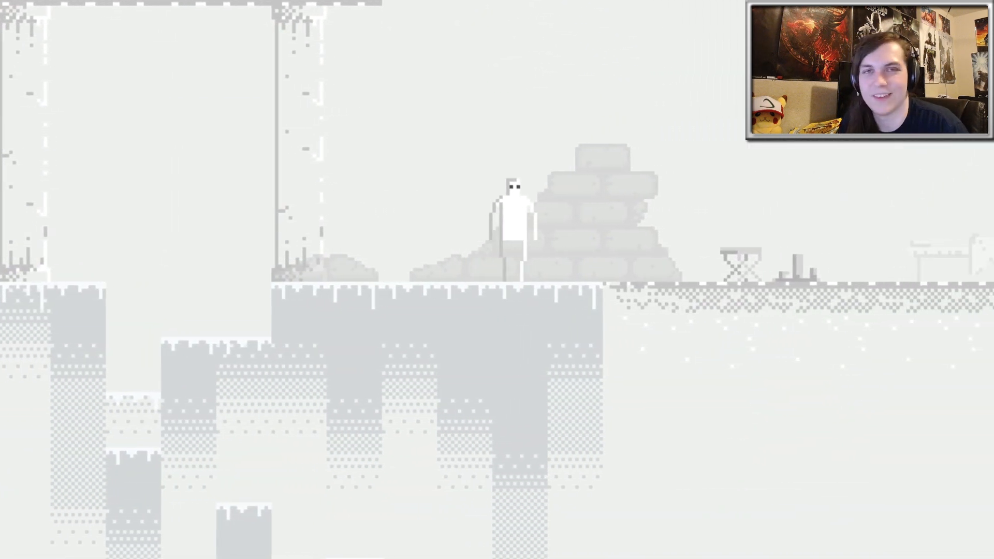
key("Right")
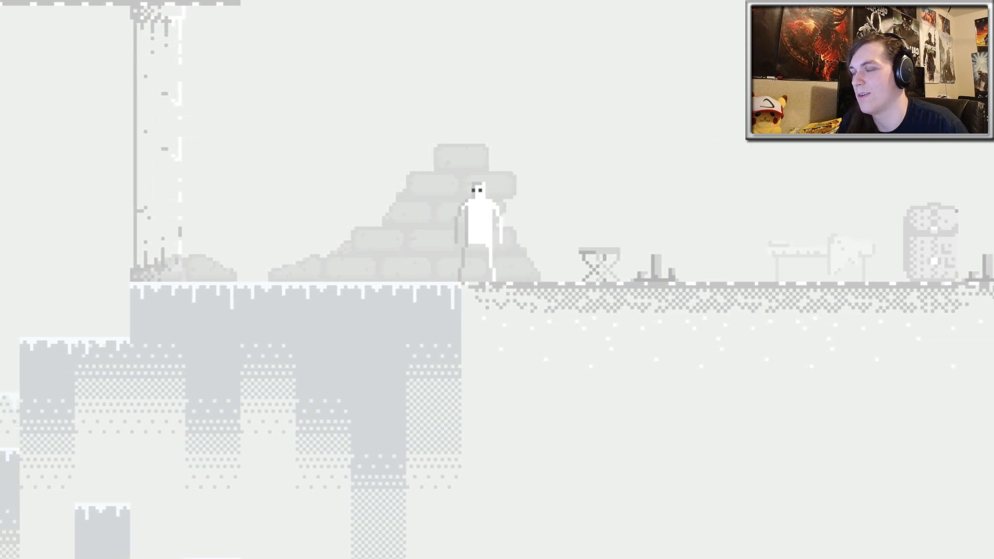
key("Left")
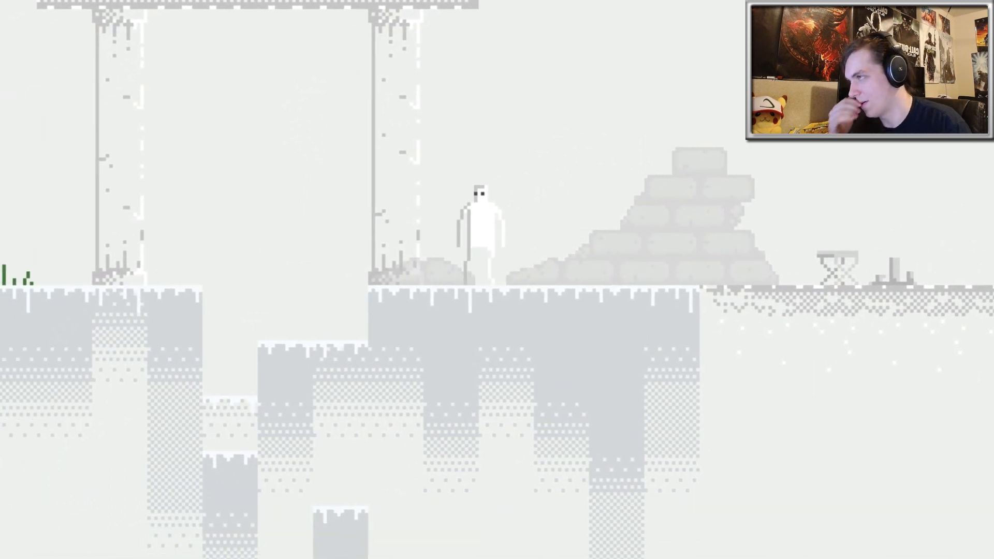
key("Left")
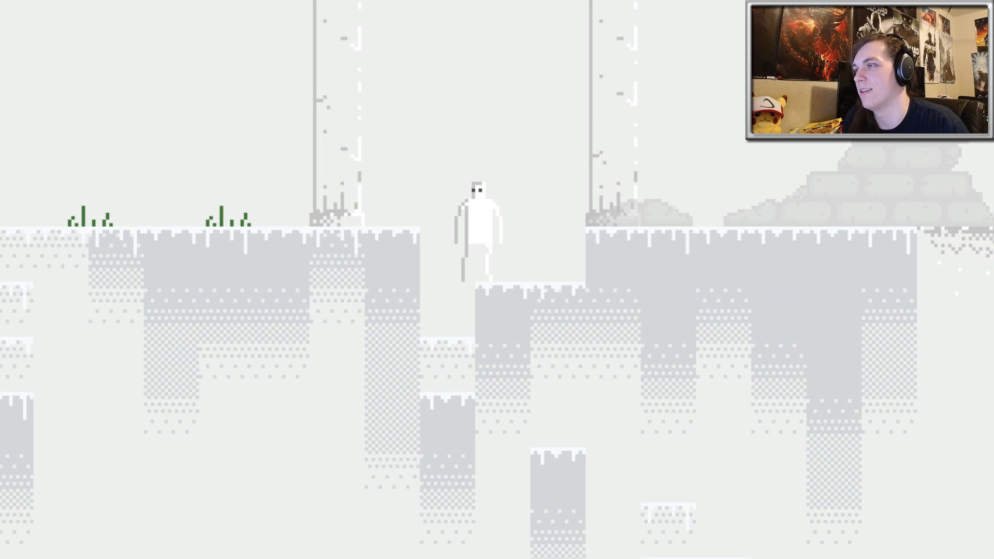
key("Left")
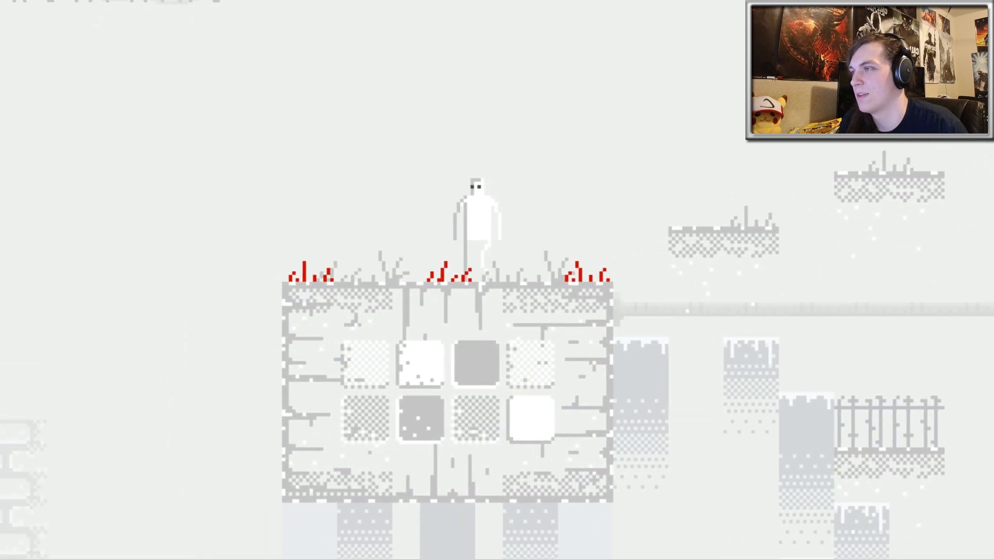
Cross the spiked platform and fenced bridge and climb onto the Awakening bed to sleep
key("Left")
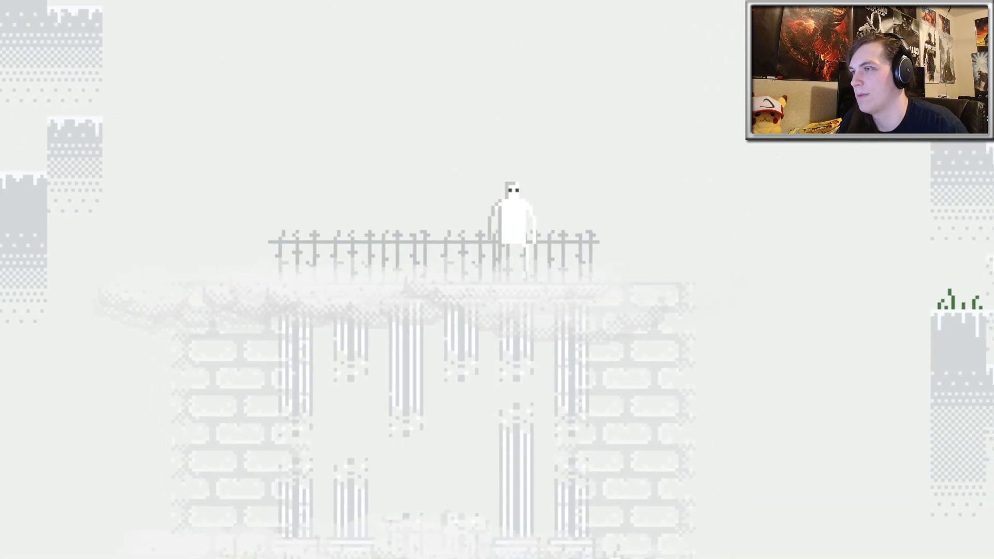
key("Right")
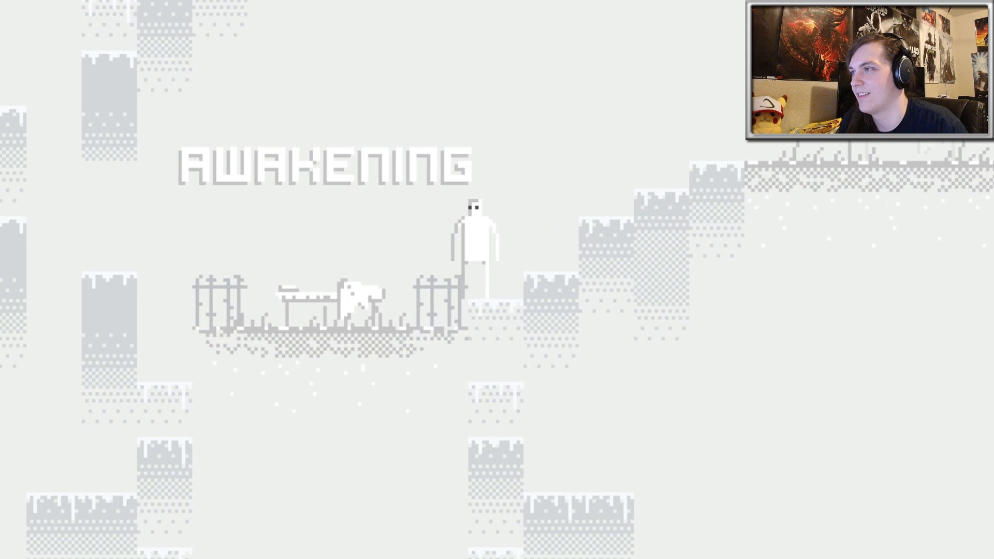
key("Left")
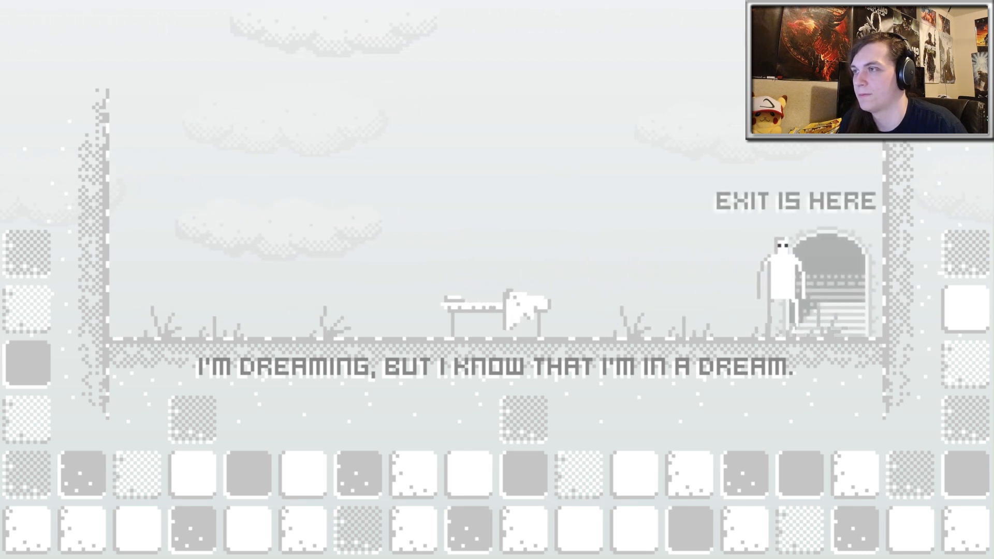
Go through the exit door and hop up across the castle tower tops
key("Right")
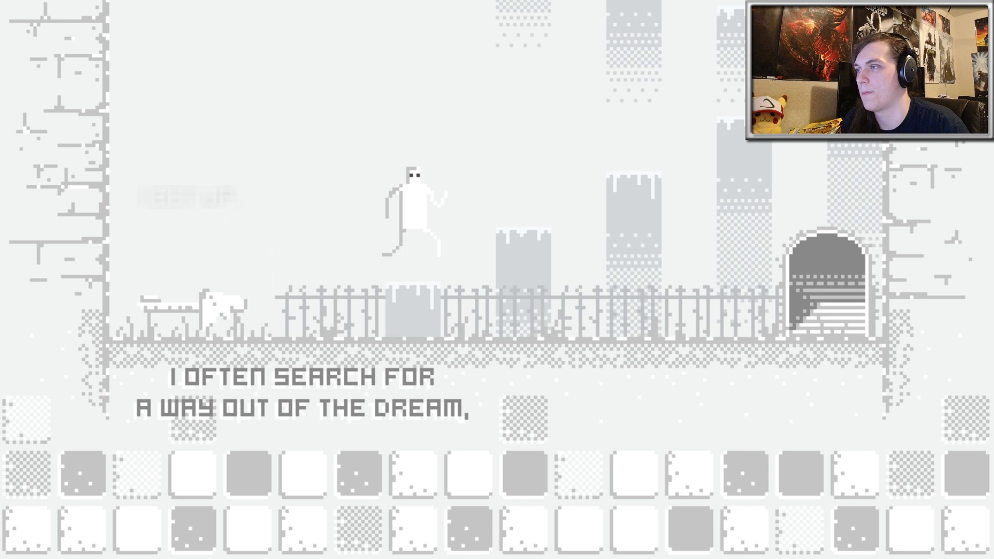
key("Right")
key("Up")
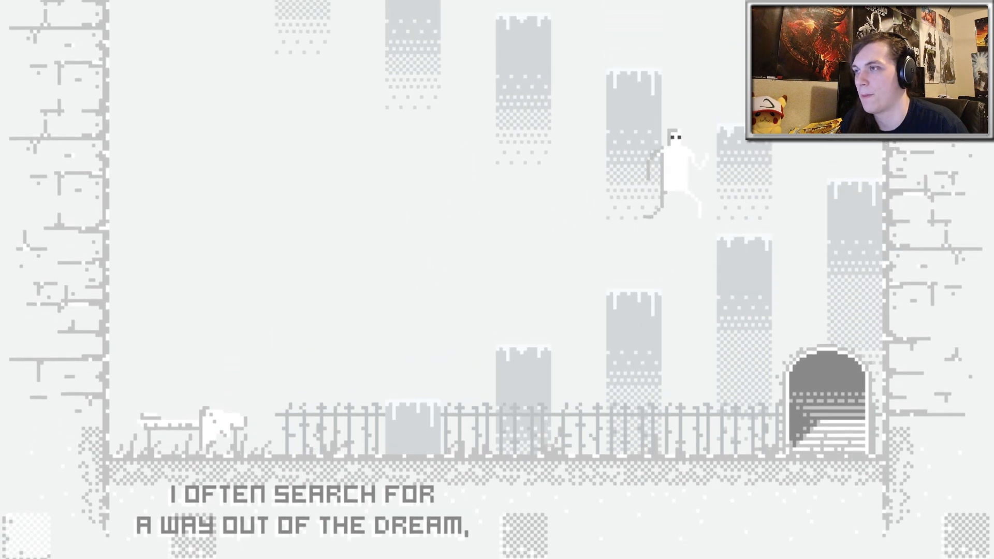
key("Right")
key("Up")
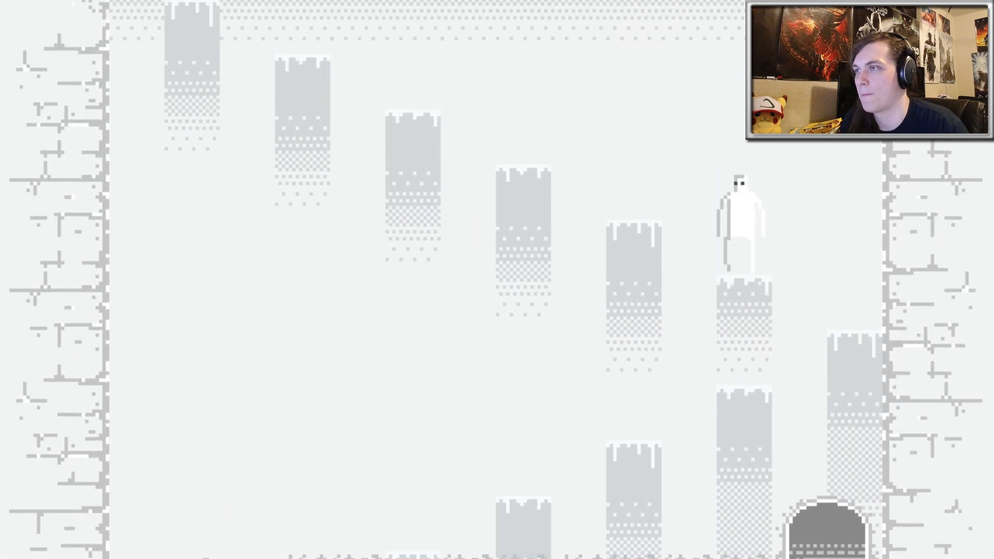
key("Left")
key("Up")
key("Left")
key("Up")
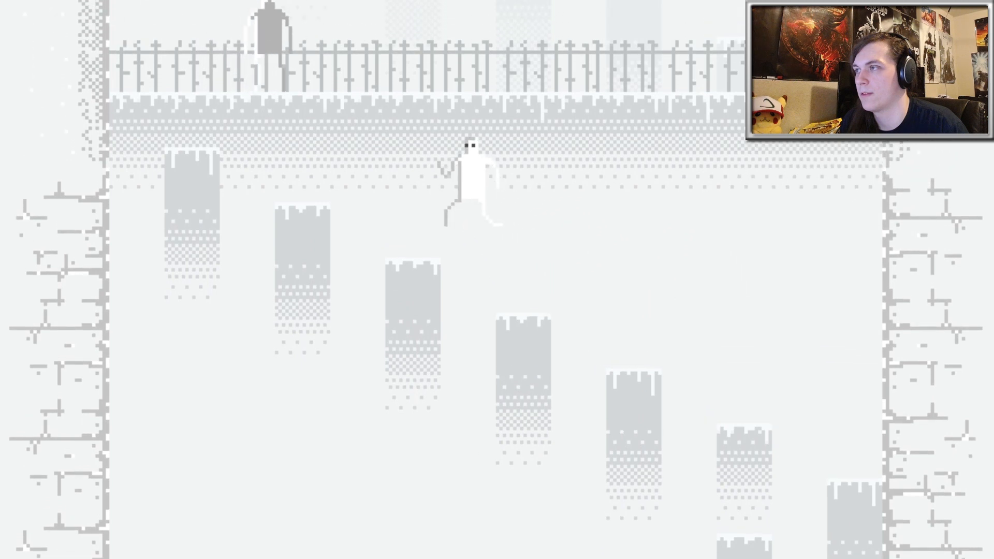
Climb onto the fenced walkway, walk right and jump up onto the pillars
key("Left")
key("Up")
key("Left")
key("Up")
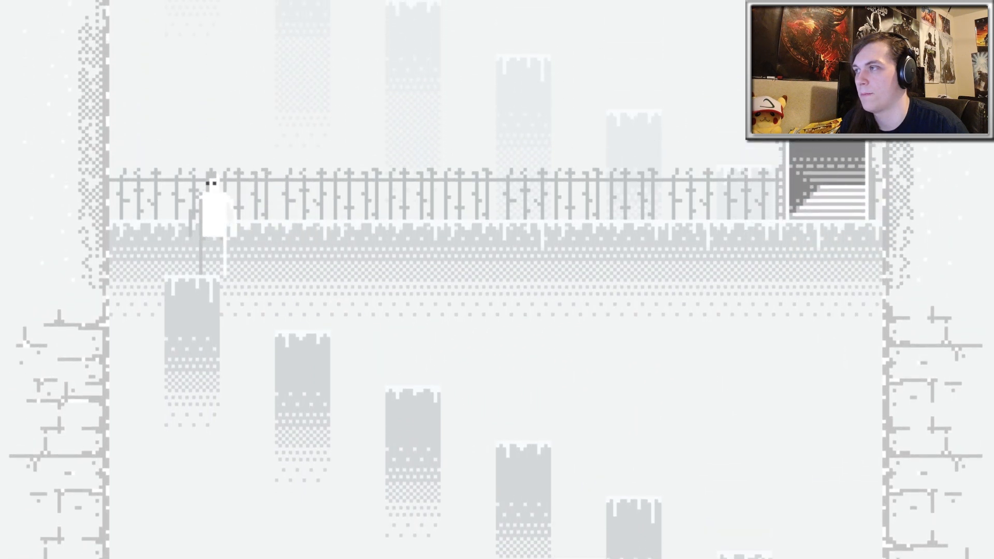
key("Right")
key("Right")
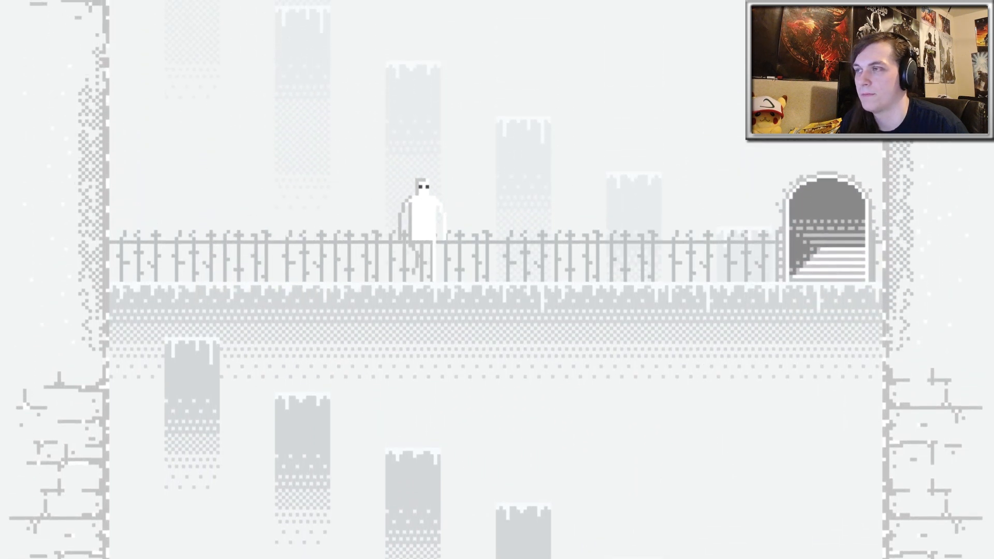
key("Right")
key("Up")
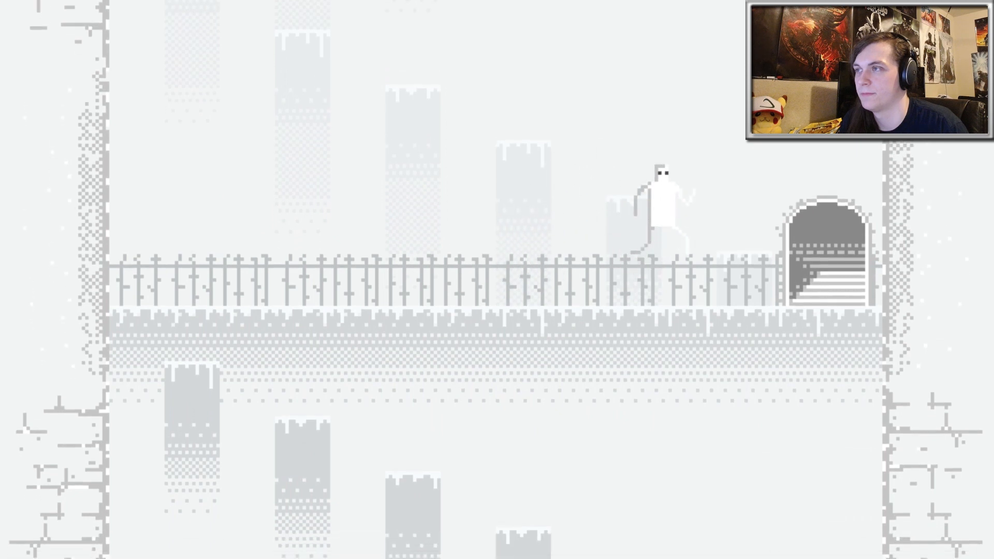
key("Right")
key("Up")
Jump leftward up across the icy pillars
key("Left")
key("Up")
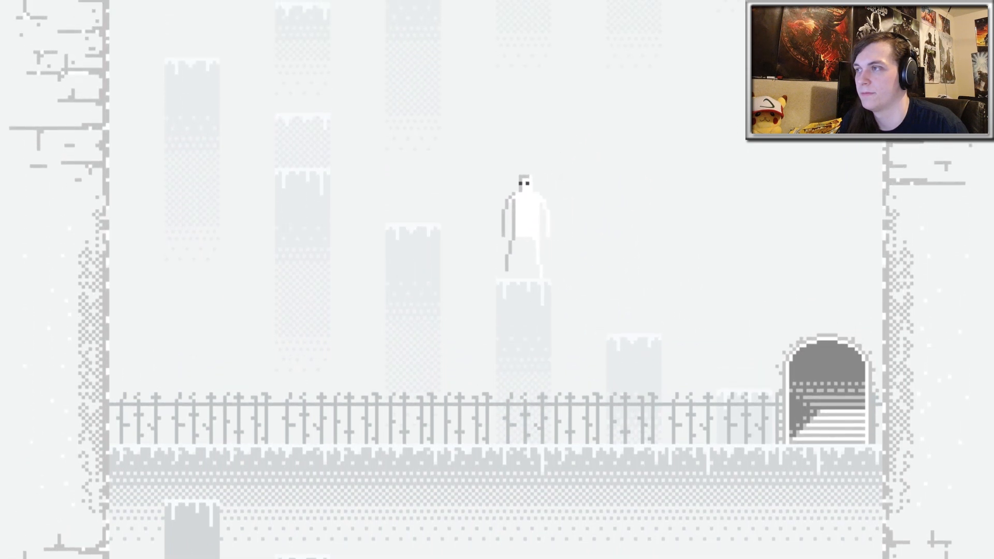
key("Left")
key("Up")
key("Left")
key("Up")
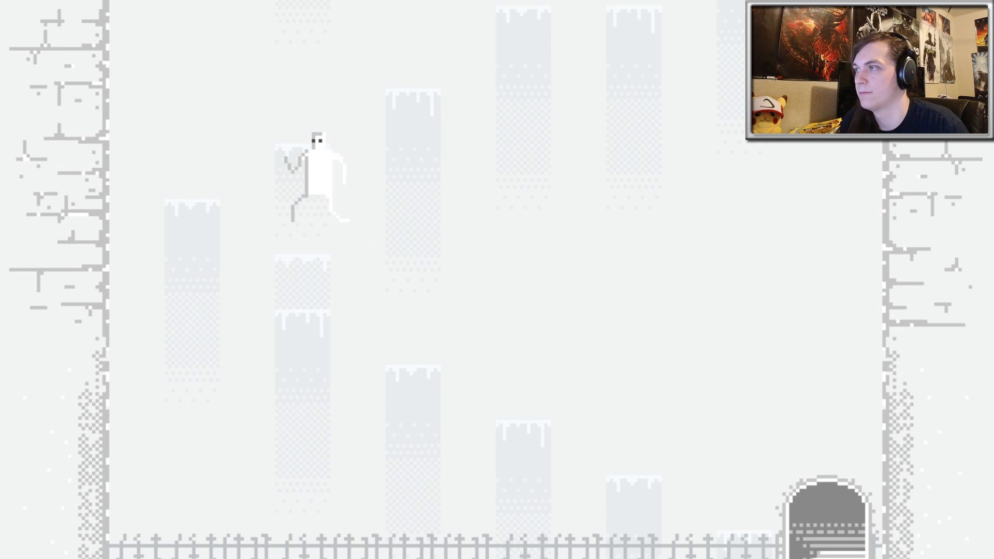
key("Left")
key("Up")
Climb right to the tallest pillar and leap left toward the high doorway
key("Right")
key("Up")
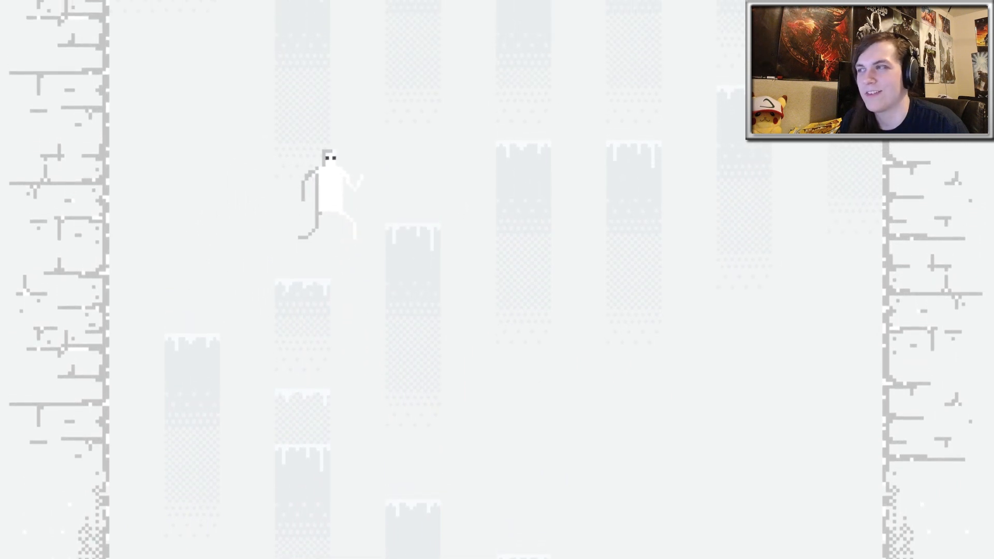
key("Right")
key("Up")
key("Right")
key("Up")
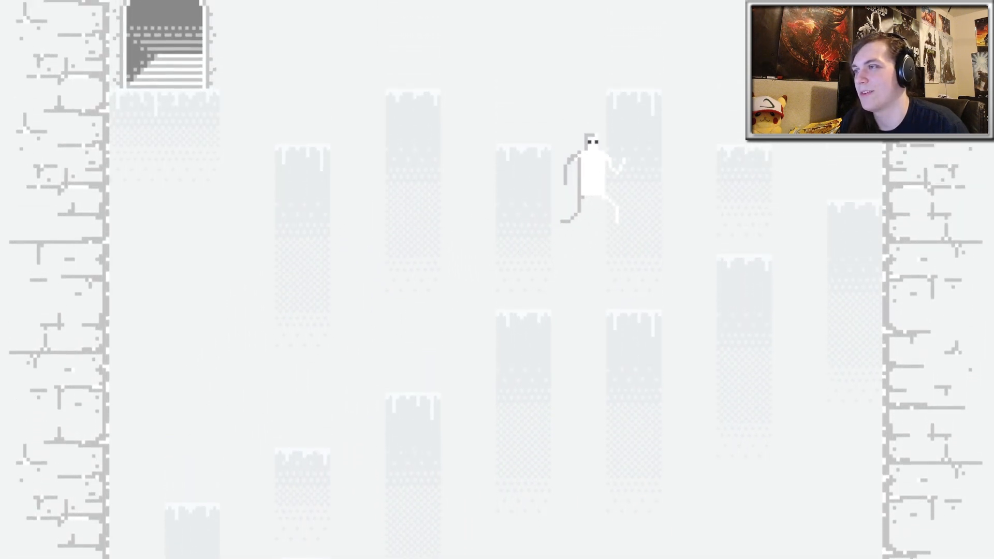
key("Right")
key("Up")
key("Up")
key("Right")
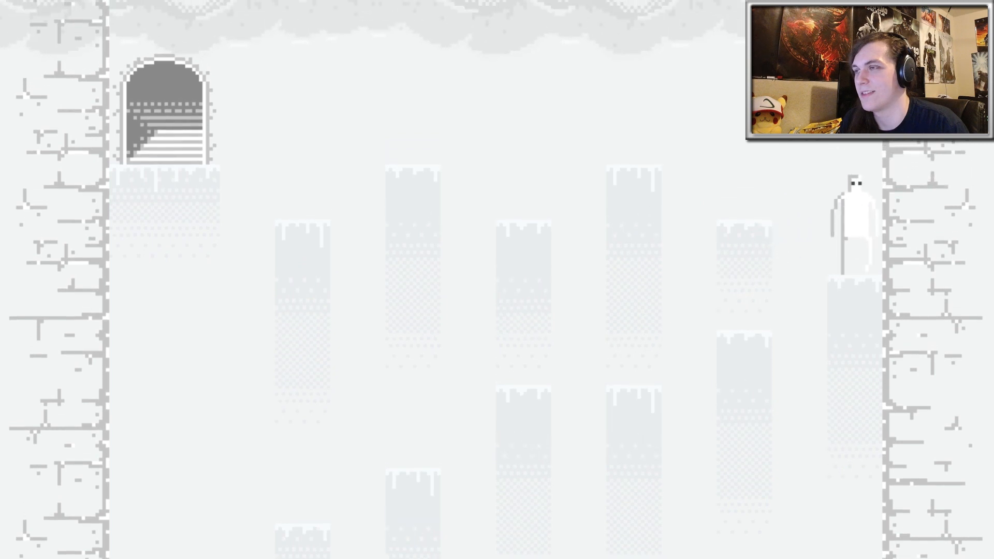
key("Left")
key("Left")
key("Up")
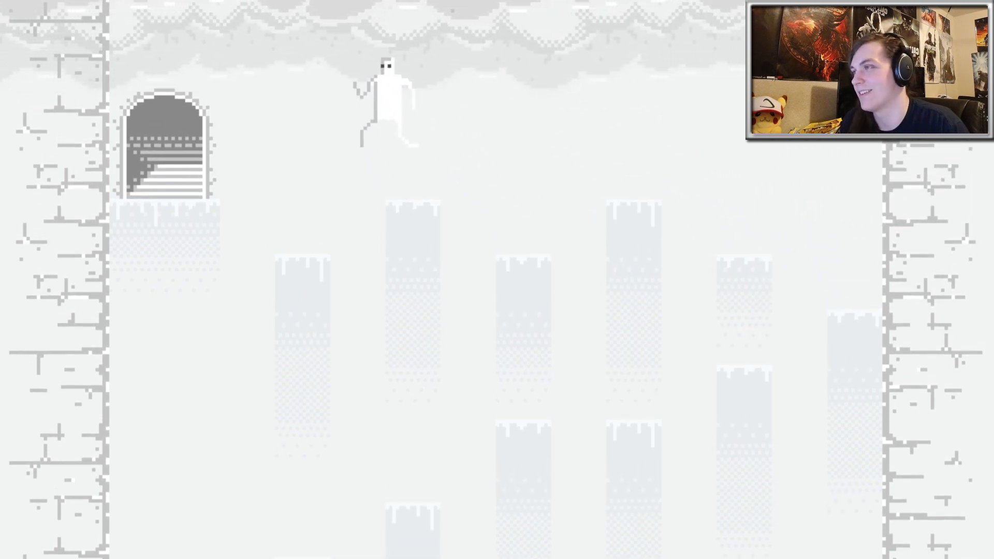
key("Left")
key("Left")
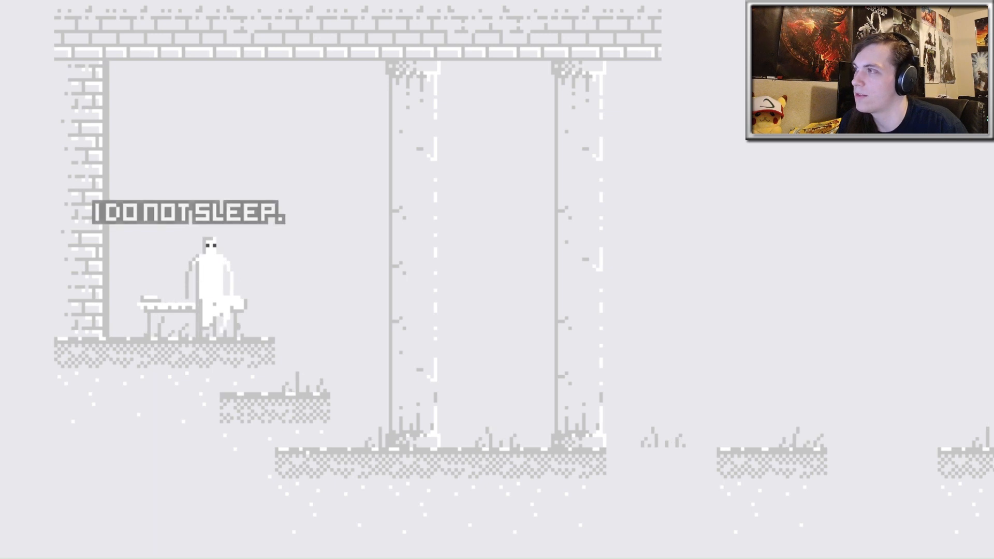
Run right from the resting dog across the pillared ground and gaps to the mirror wall
key("Right")
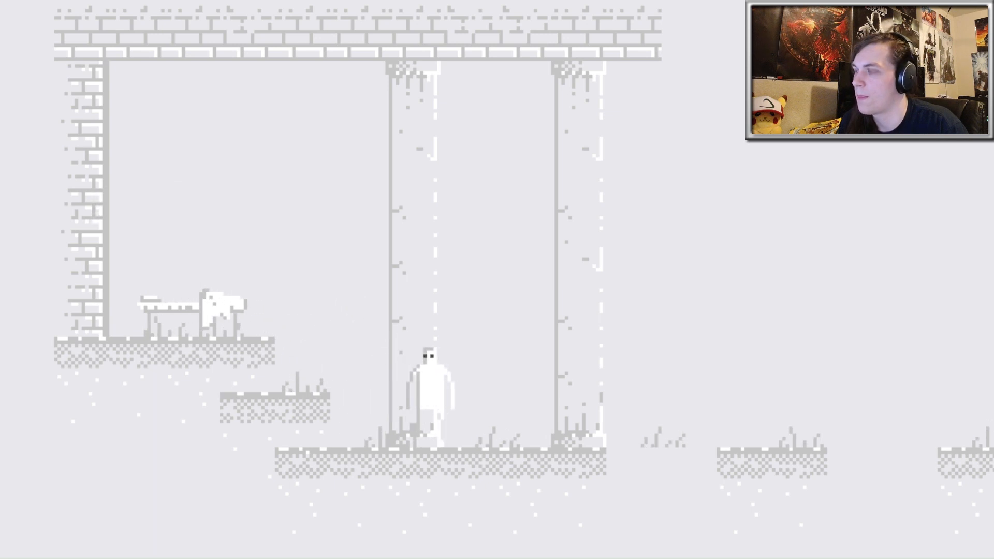
key("Right")
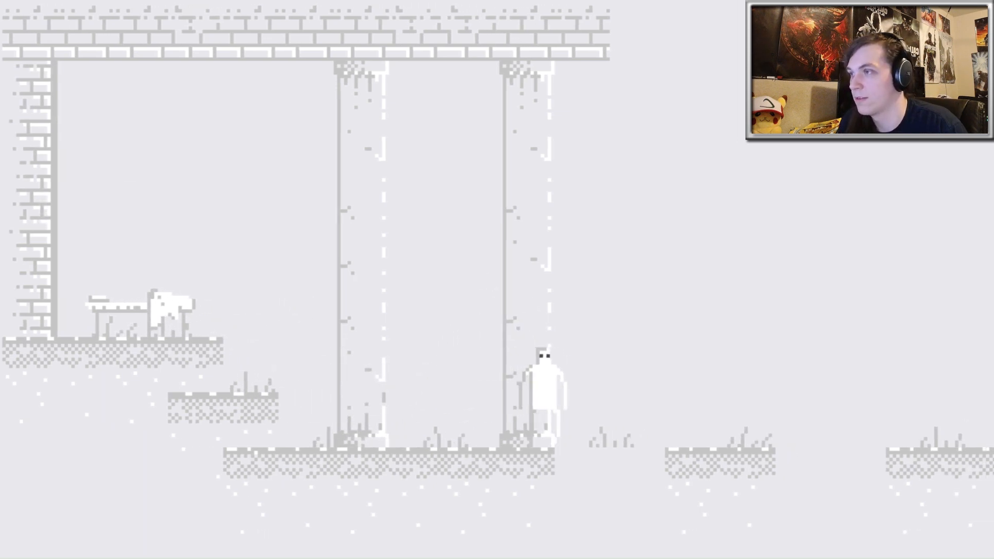
key("Right")
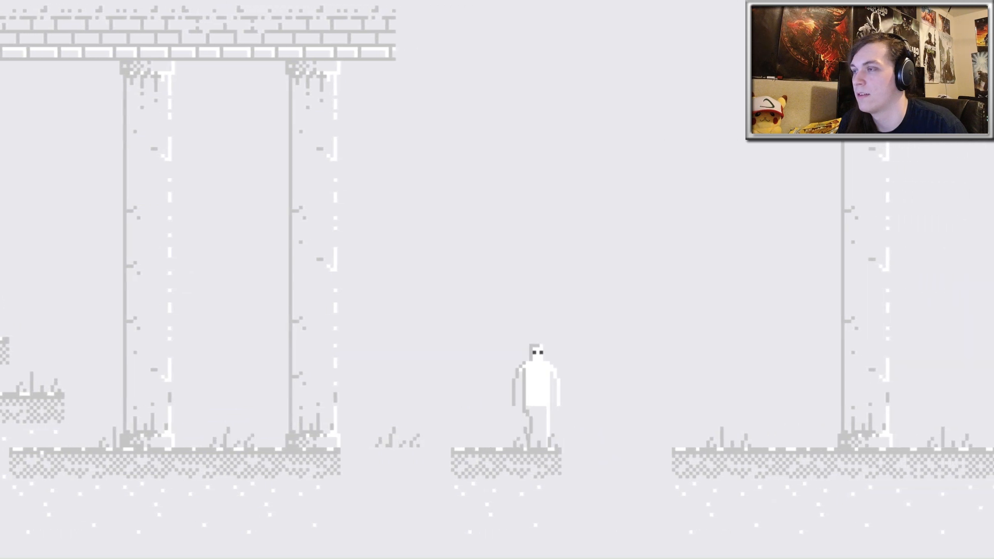
key("space")
key("Right")
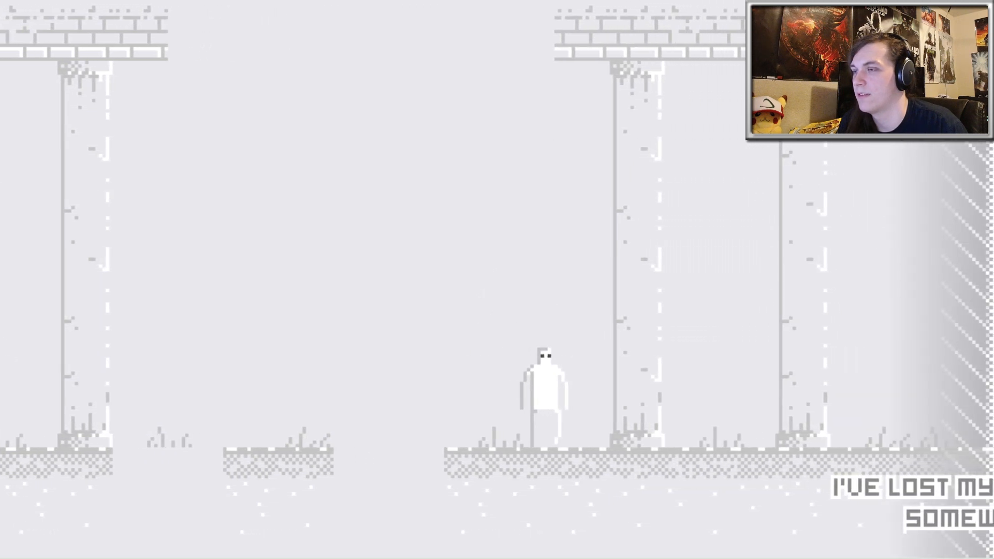
key("Right")
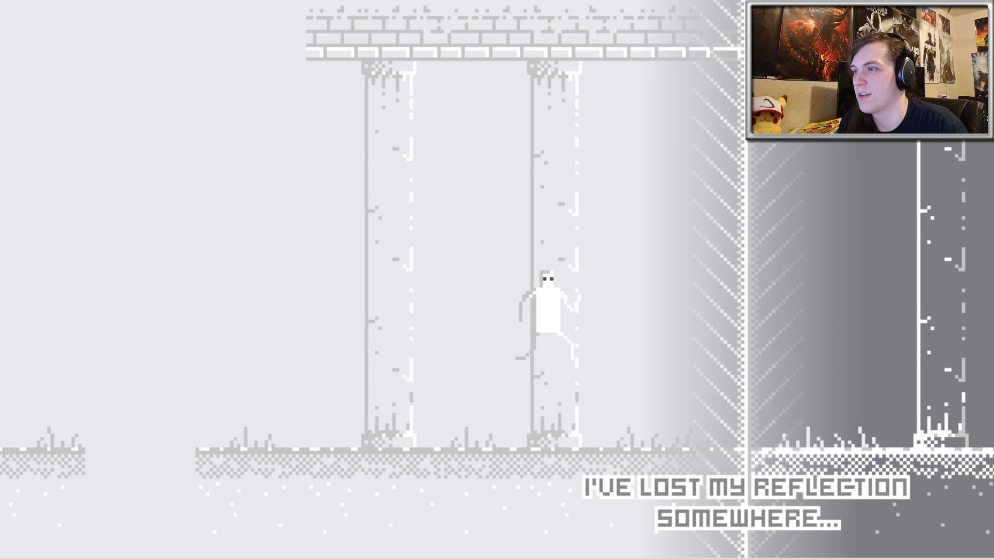
key("space")
Jump against the mirror wall where the reflection is lost, then turn back left
key("Right")
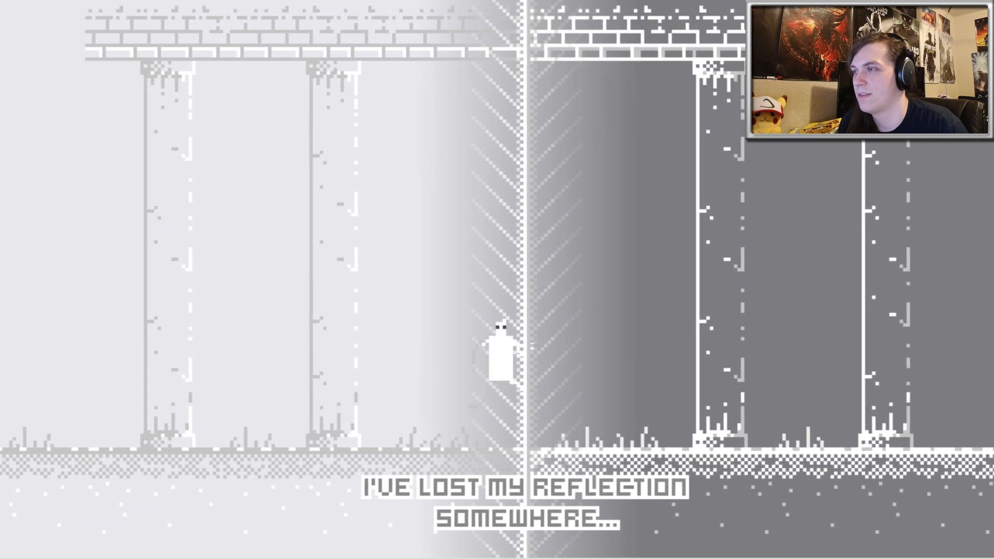
key("space")
key("space")
key("Left")
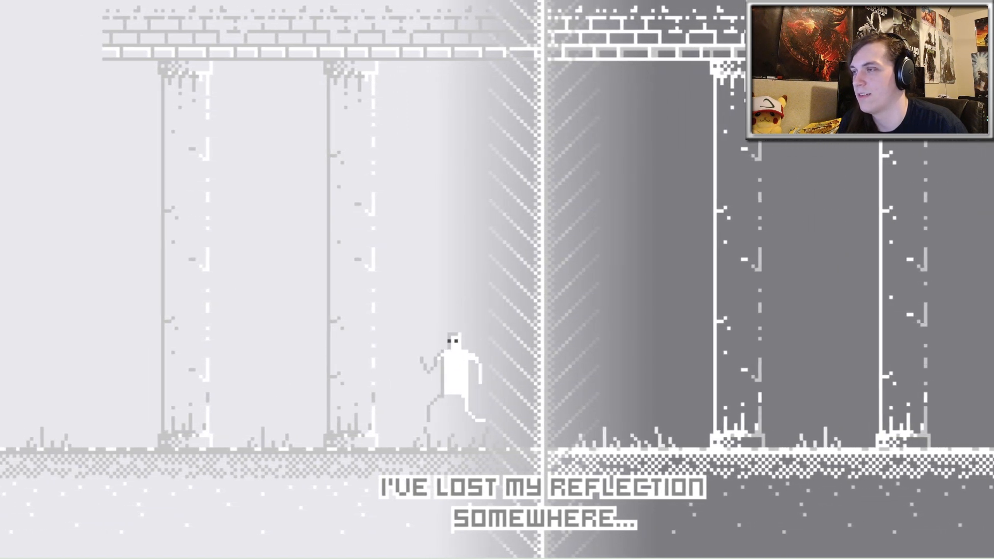
key("space")
Run back left over the gaps to the brick wall, dog and pillar
key("Left")
key("space")
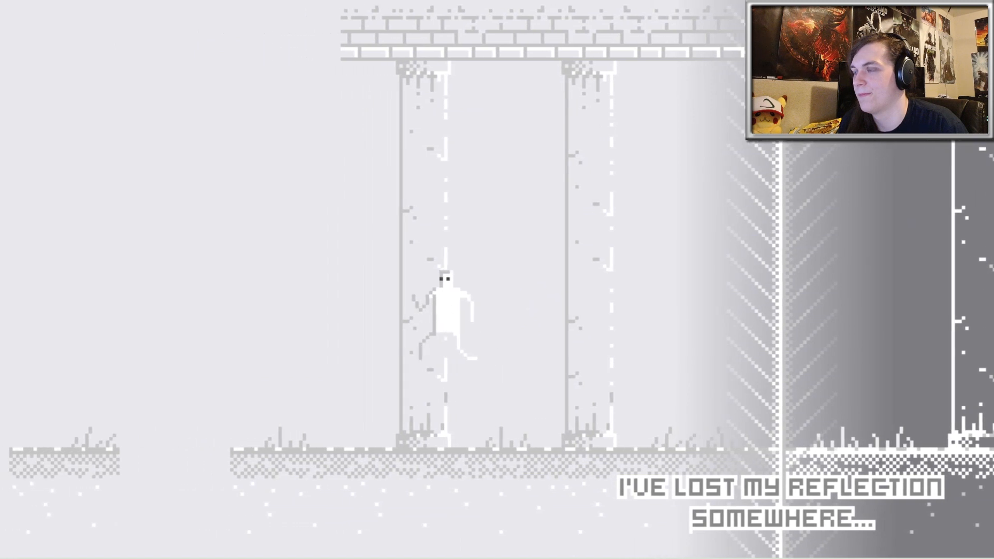
key("space")
key("Left")
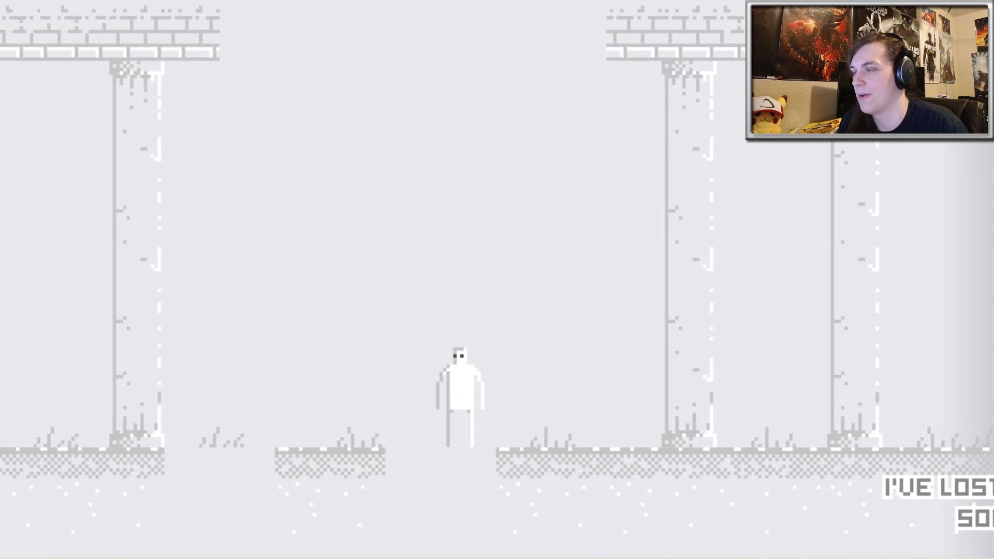
key("space")
key("Left")
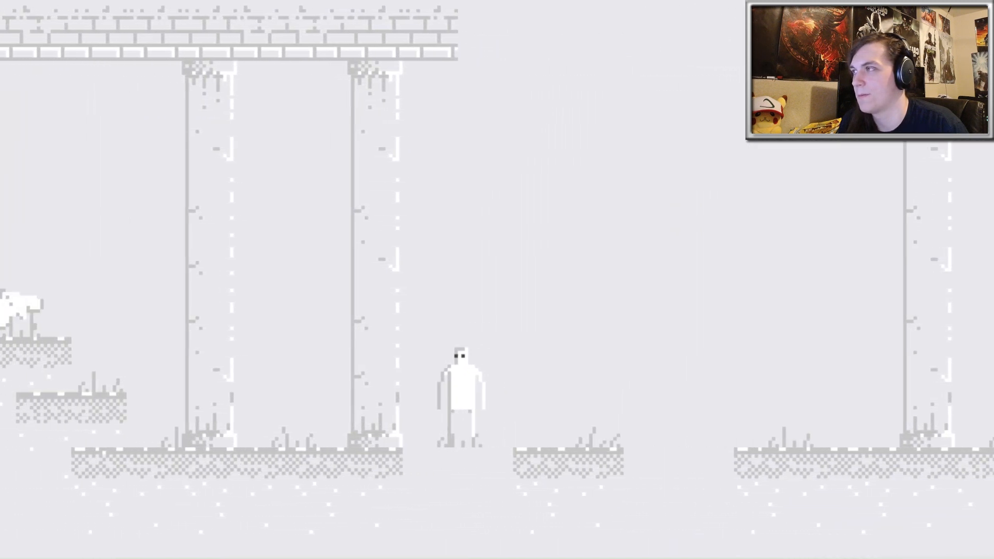
key("space")
key("Left")
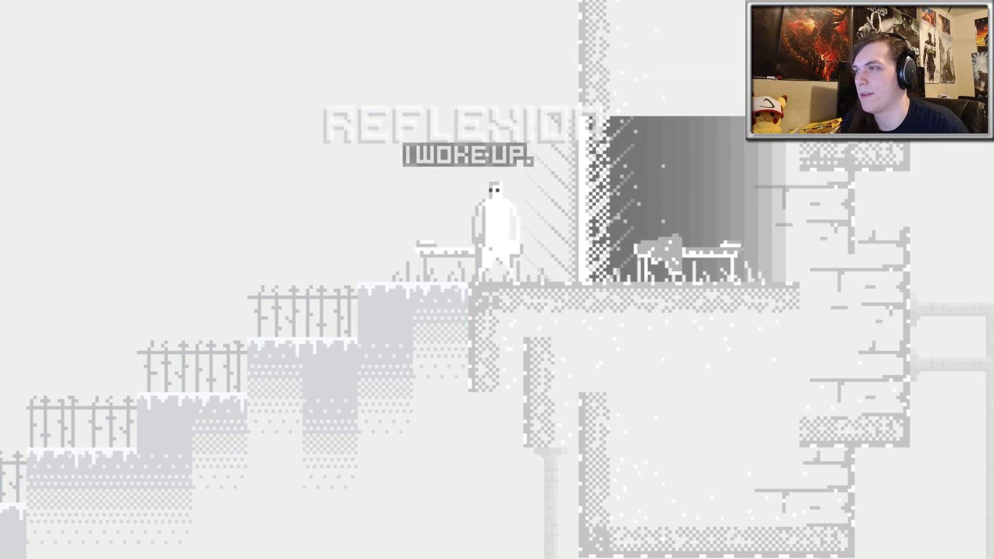
Walk left down the stairs and drop past the Awakening bed to the VOID platform
key("Left")
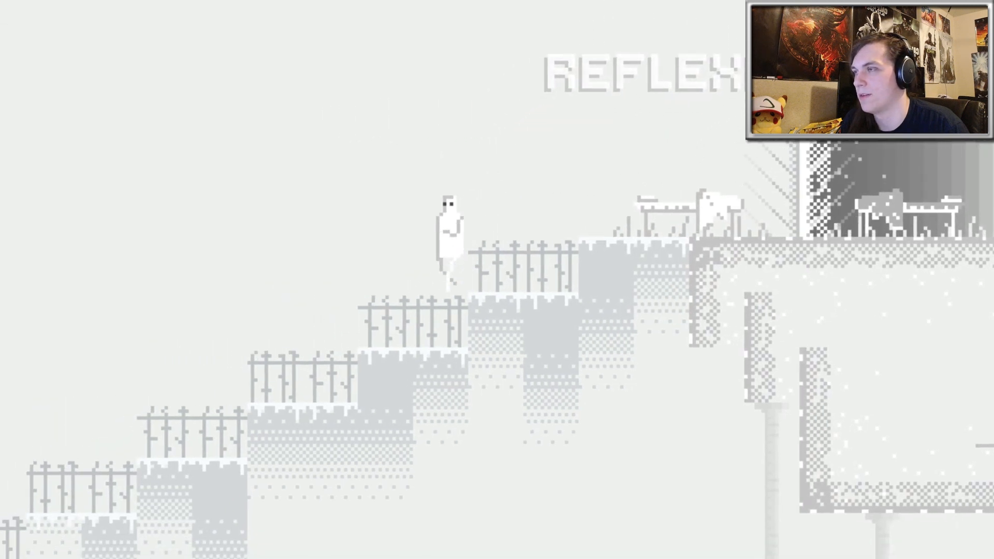
key("Left")
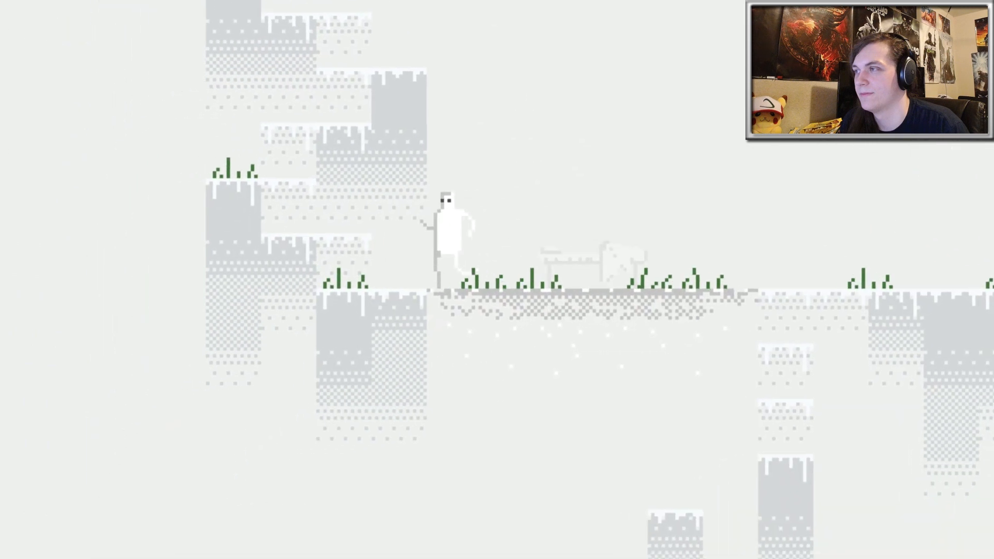
key("Left")
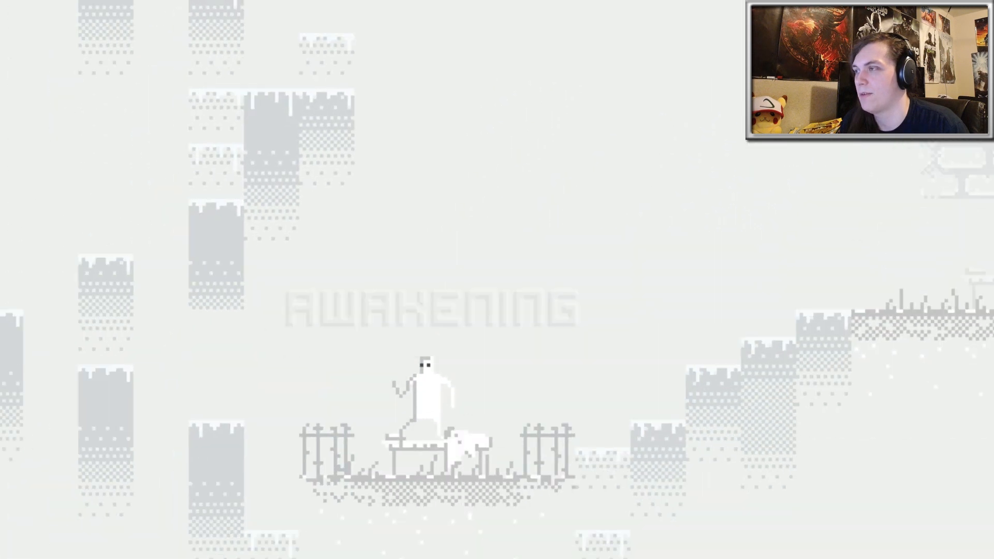
key("Left")
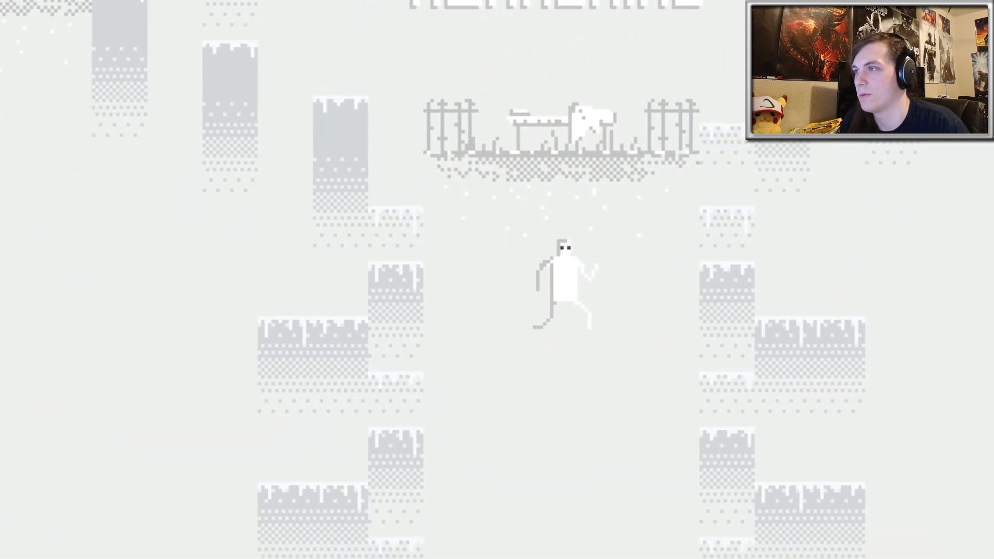
Jump onto the Void bed and lie down to sleep
key("Up")
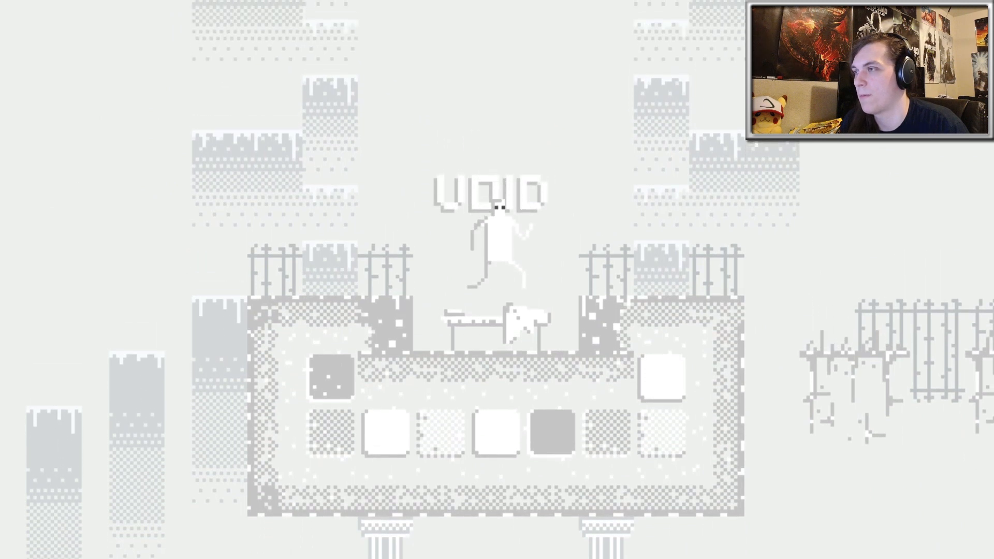
key("Down")
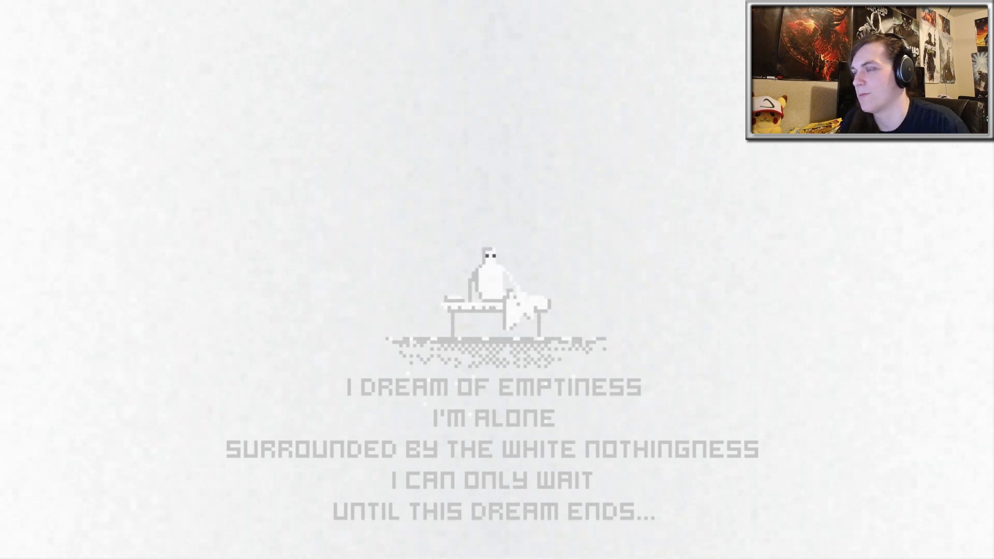
Walk the figure left off the bench, across the void and back until the dream ends
key("Left")
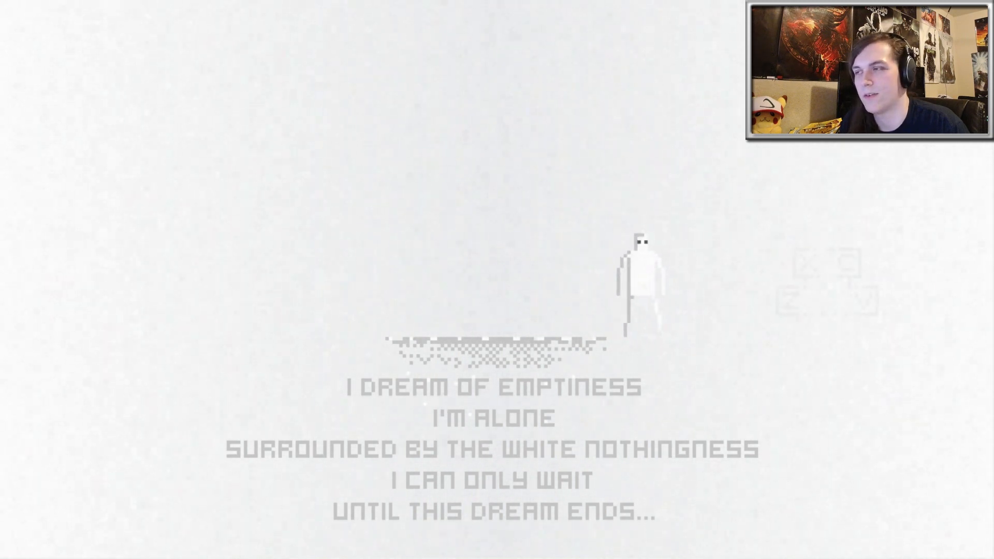
key("Right")
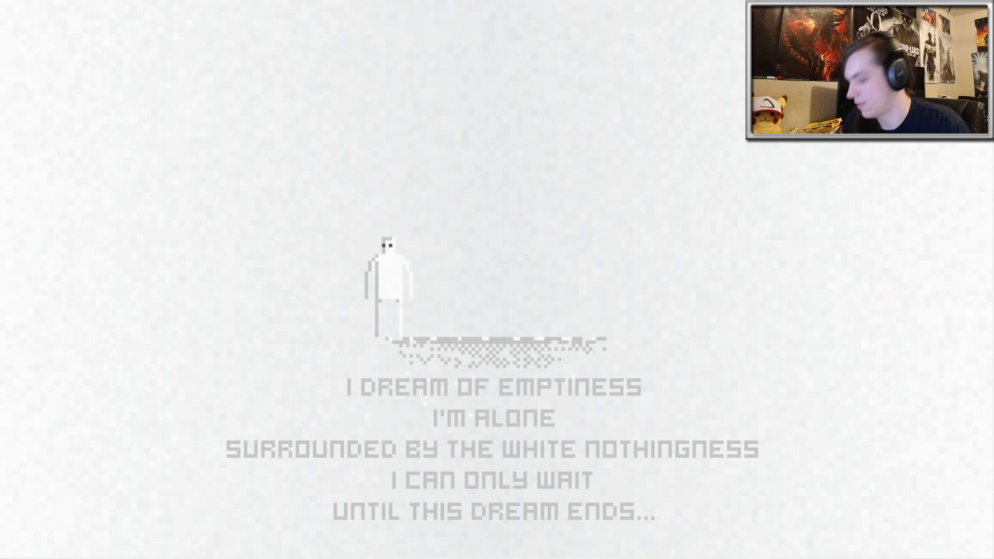
key("Right")
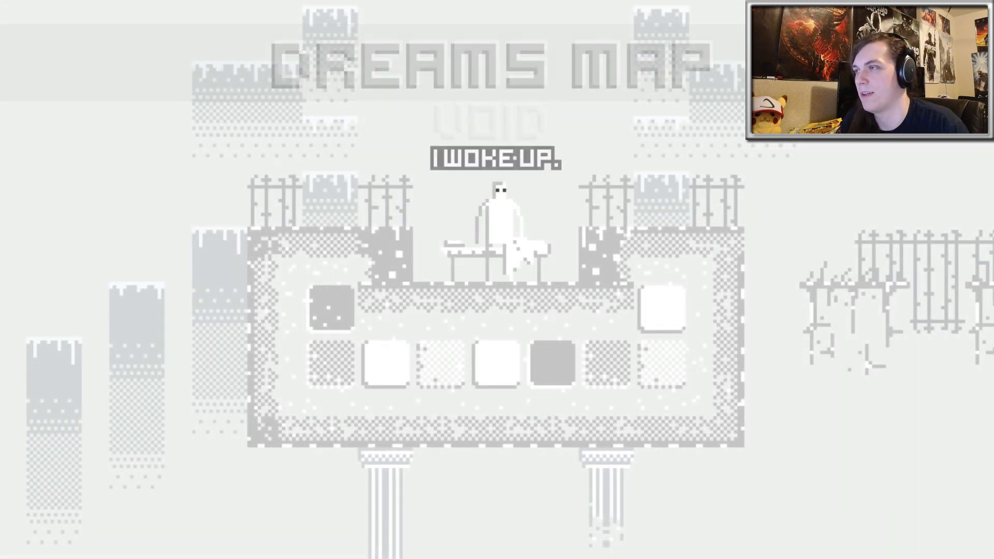
Run right past the fences, descend the stairs and drop off the island into the control-room dream
key("Right")
key("Right")
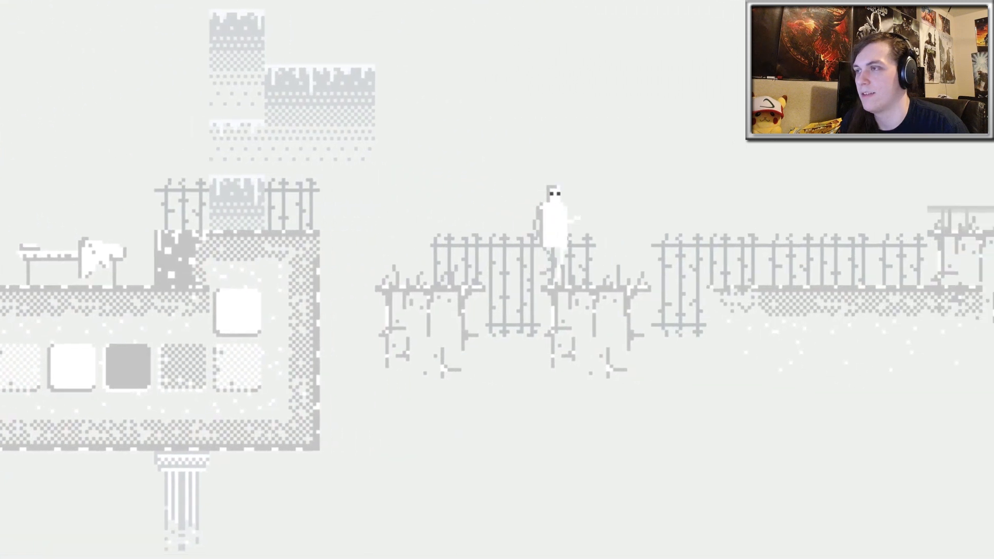
key("Right")
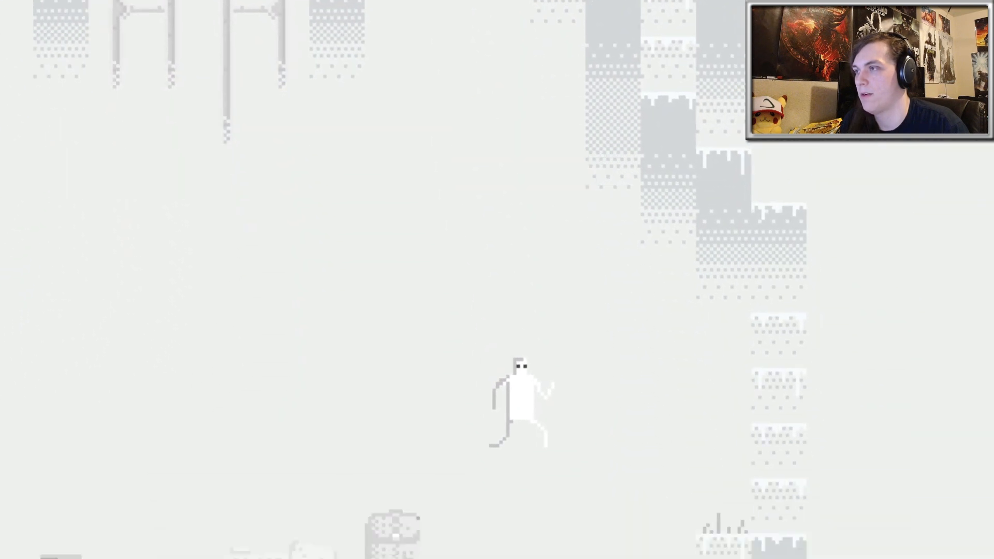
key("Left")
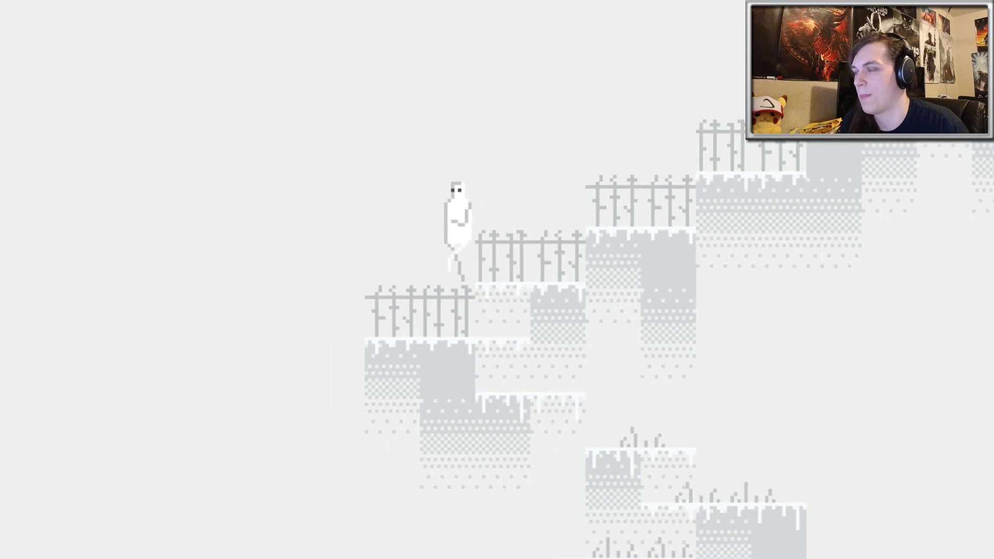
key("Left")
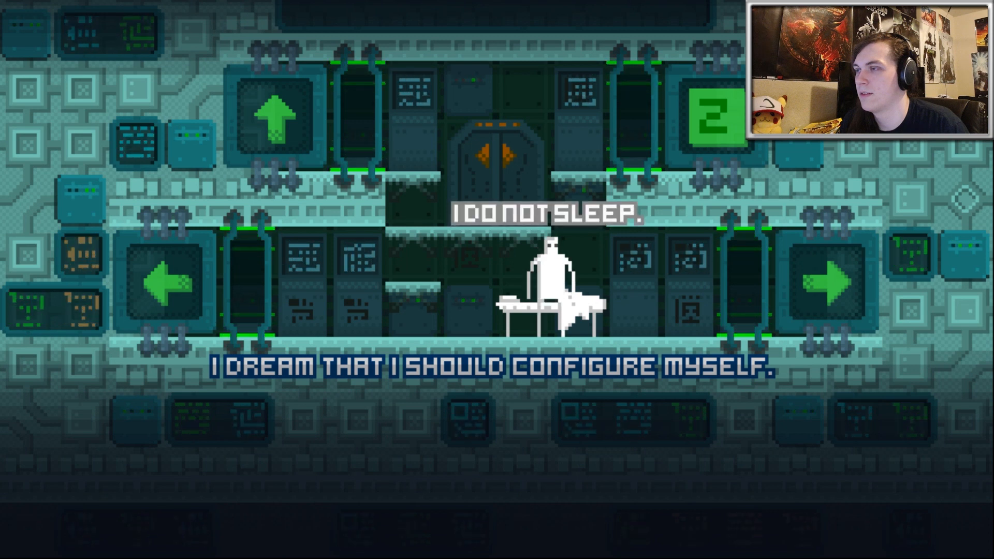
Jump off the control-room bench and exit through the central door to the Dreams Map
key("Up")
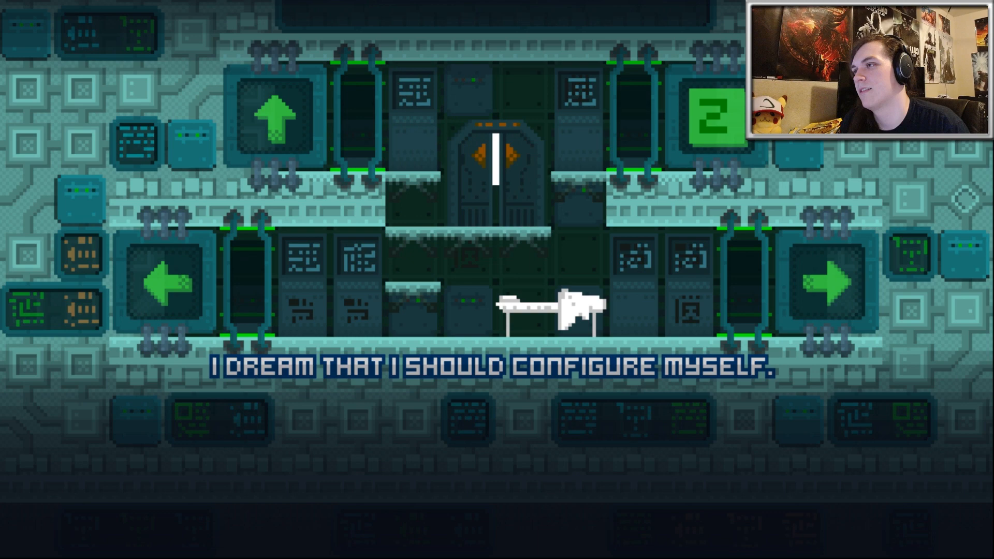
key("Return")
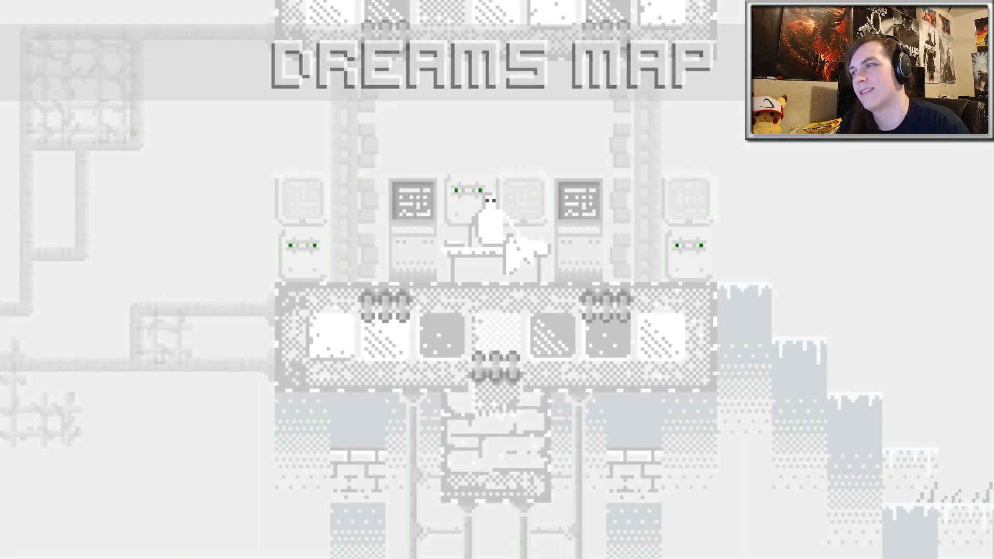
Run right from the map through the Reflexion area onto the industrial platforms
key("Right")
key("Right")
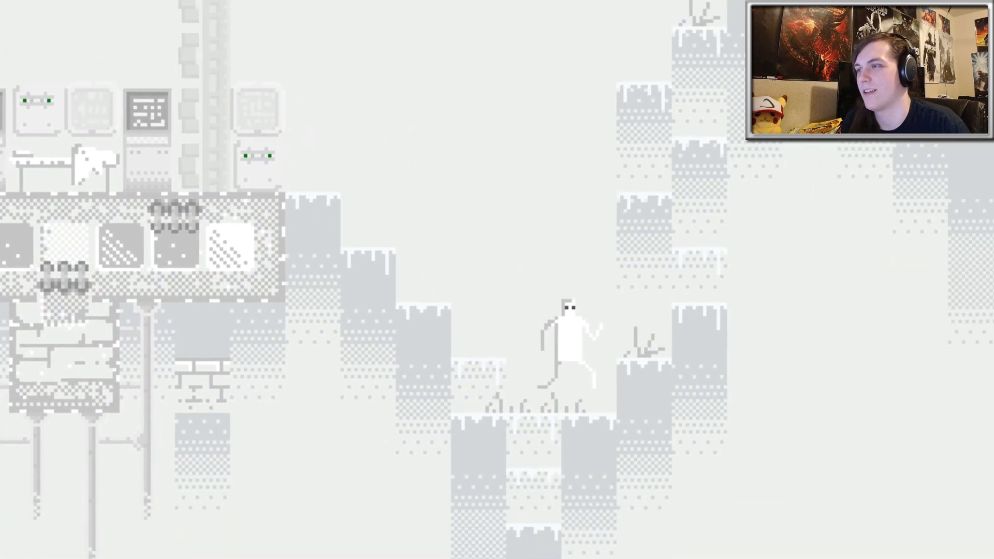
key("Right")
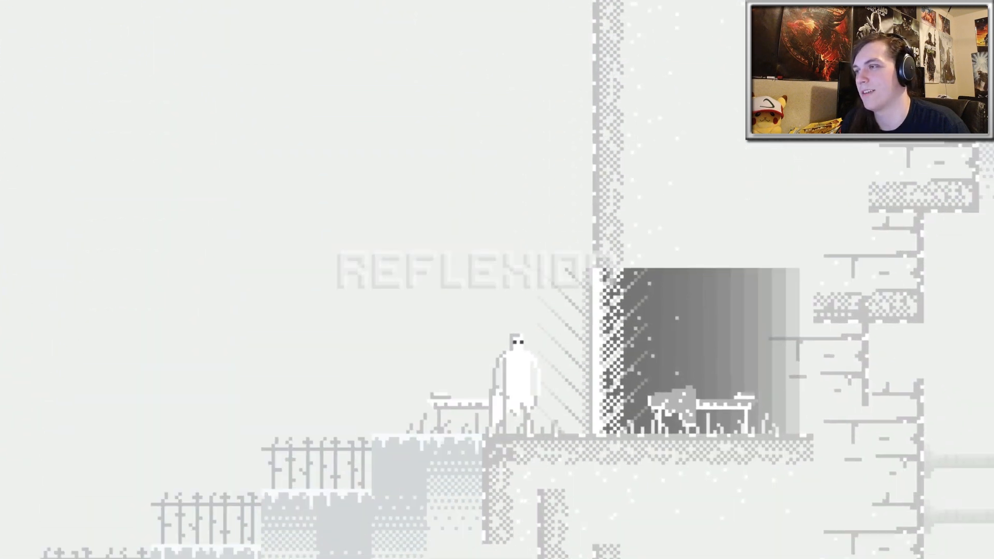
key("Right")
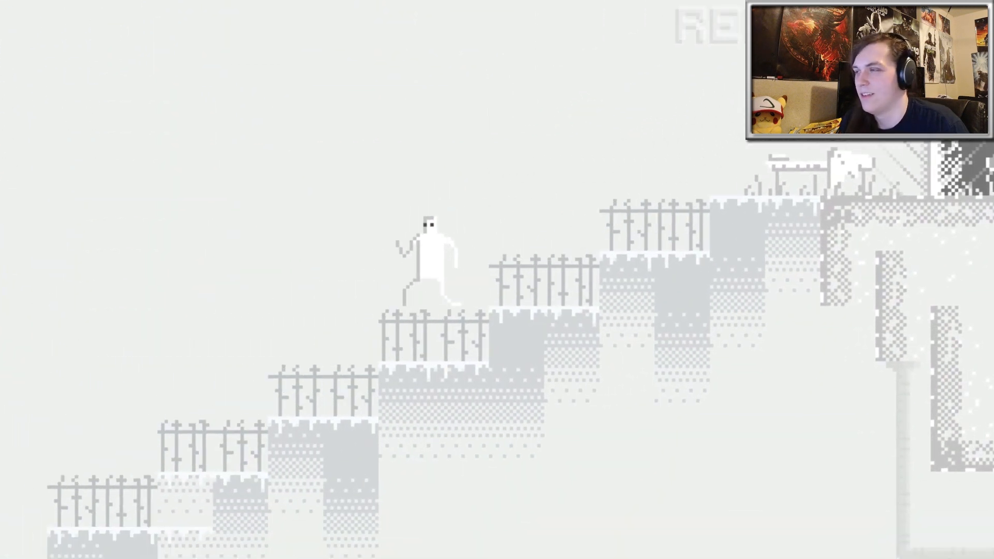
key("Right")
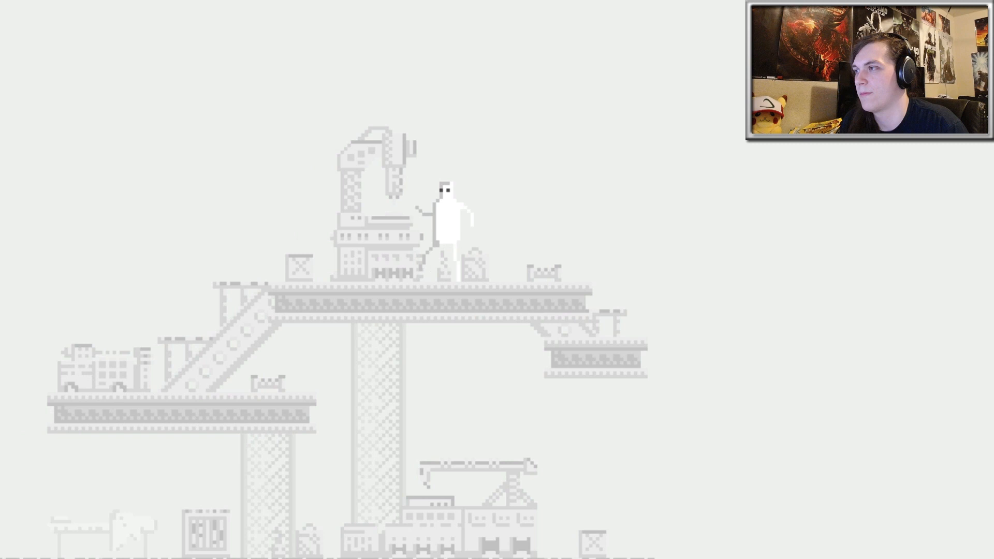
key("Left")
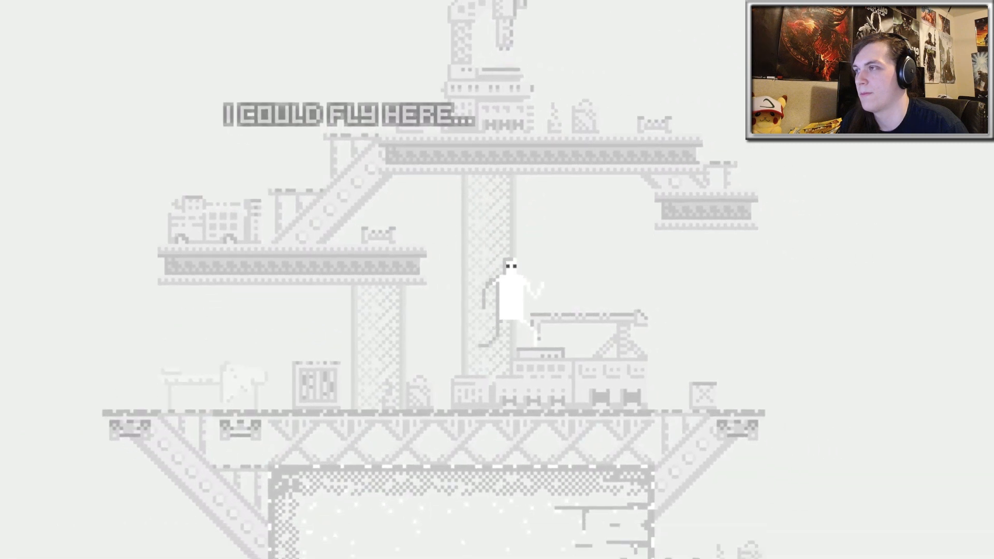
Fall down the shafts and run left to land on the Awakening platform
key("Right")
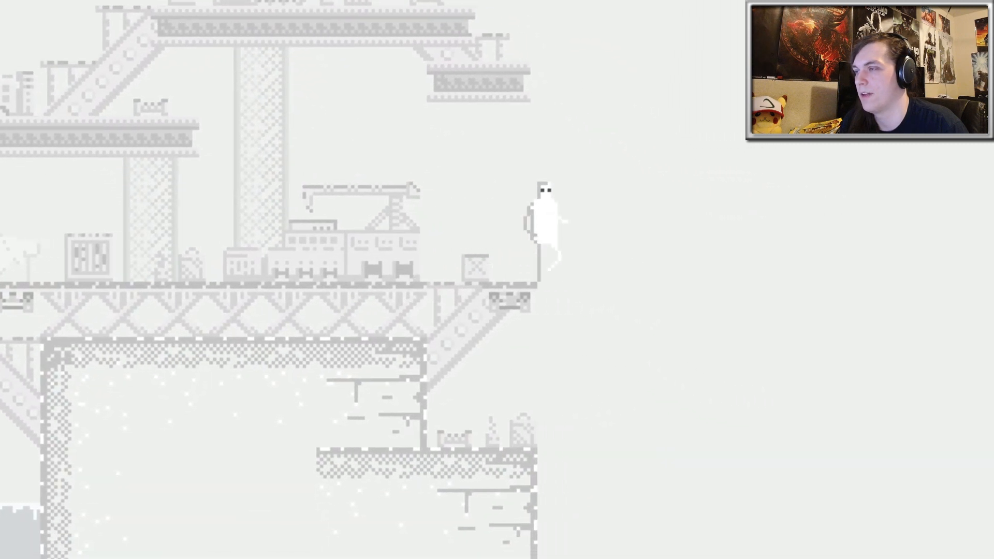
key("Right")
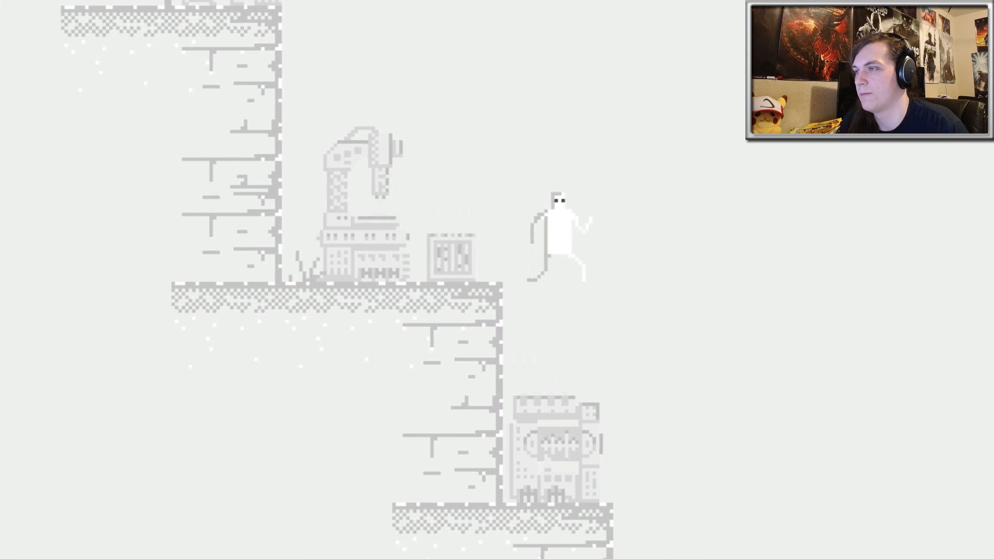
key("Right")
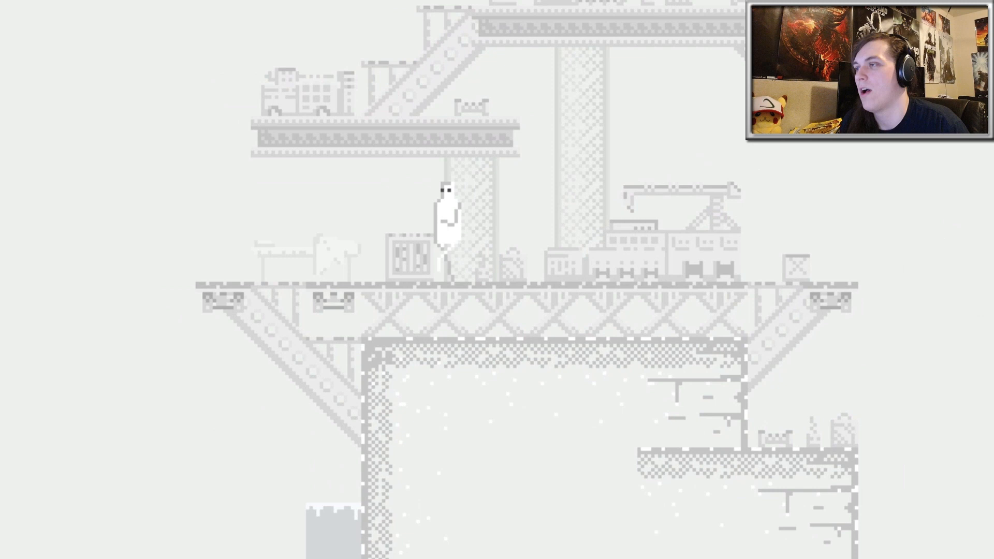
key("Left")
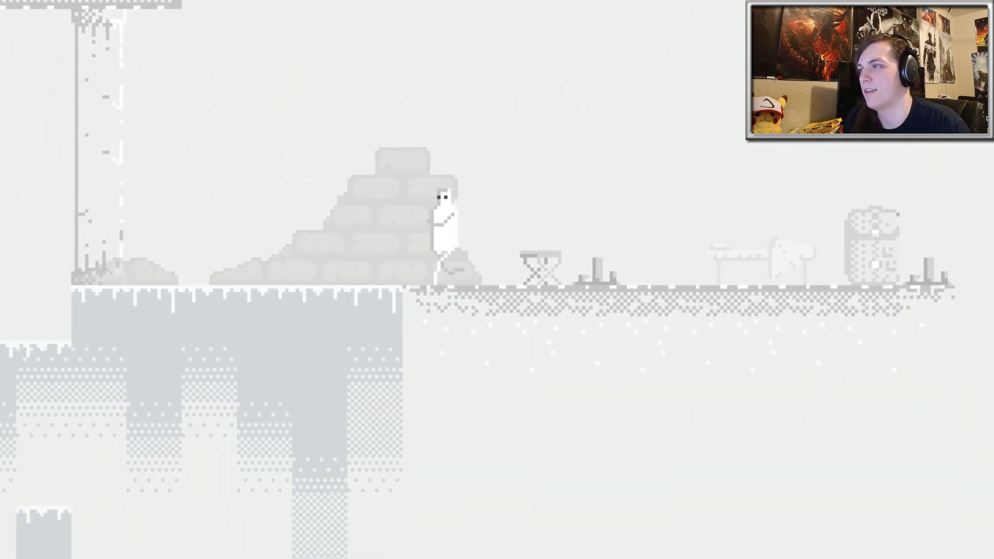
key("Left")
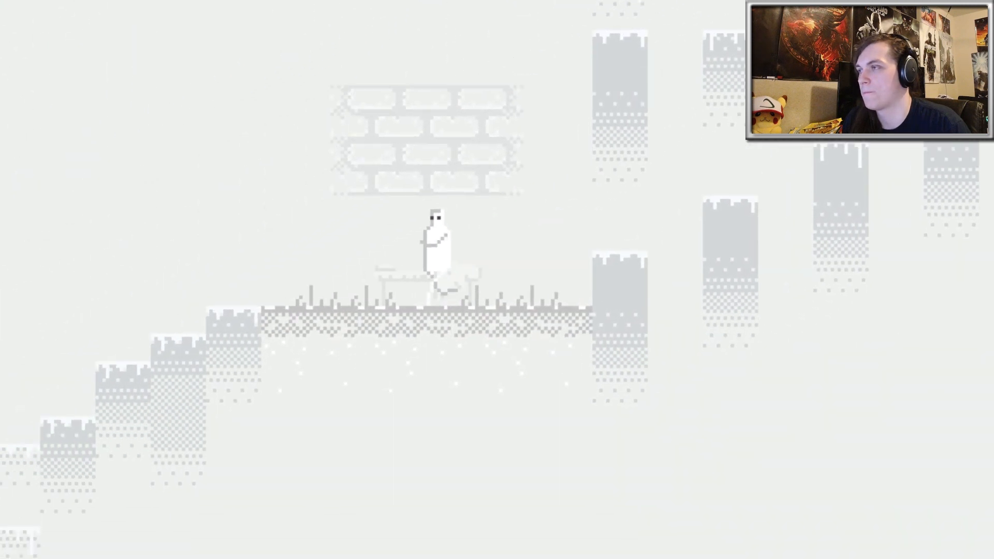
key("Left")
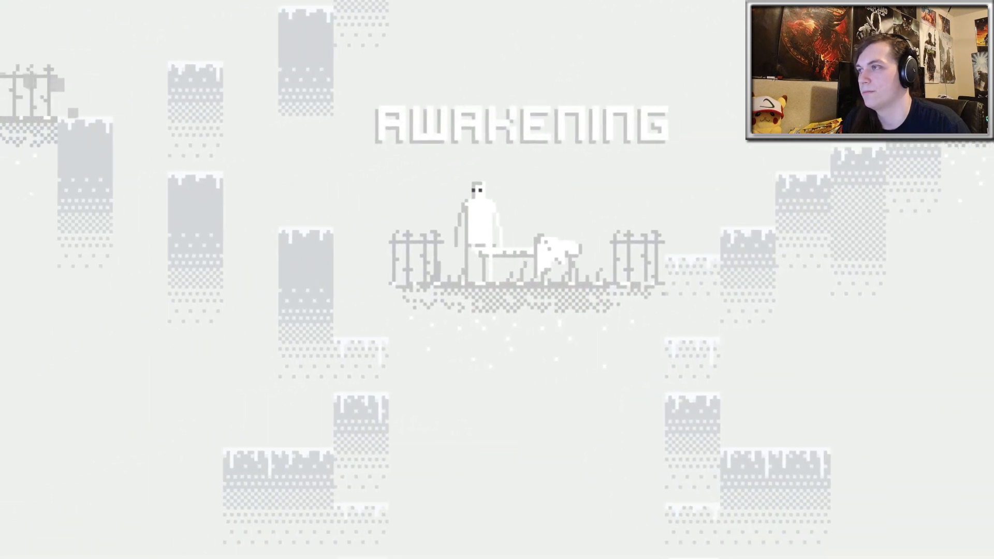
Walk to the bed beside the dog and lie down to enter the tower dream
key("Right")
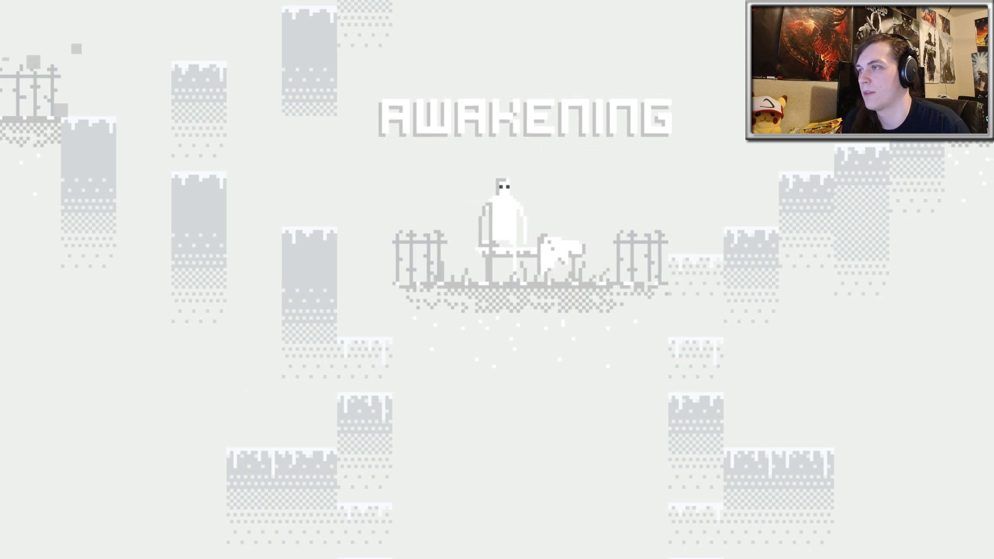
key("Up")
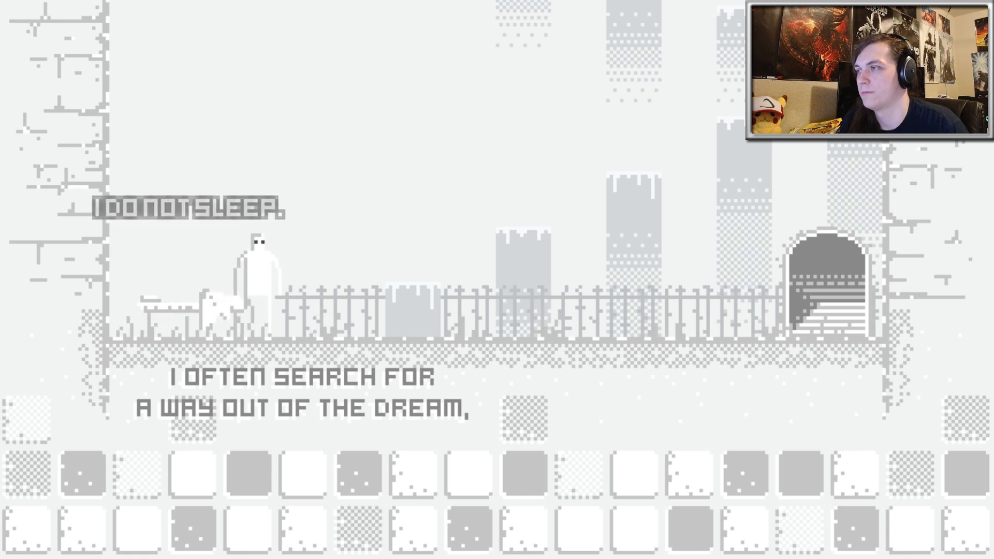
Jump up the pillar platforms, climbing toward the right
key("Up")
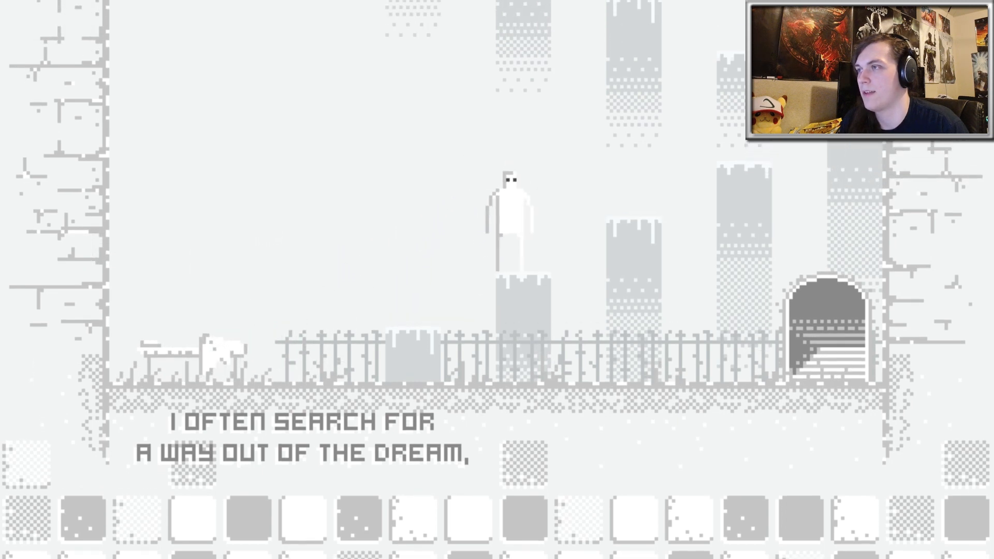
key("Up")
key("Right")
key("Up")
key("Up")
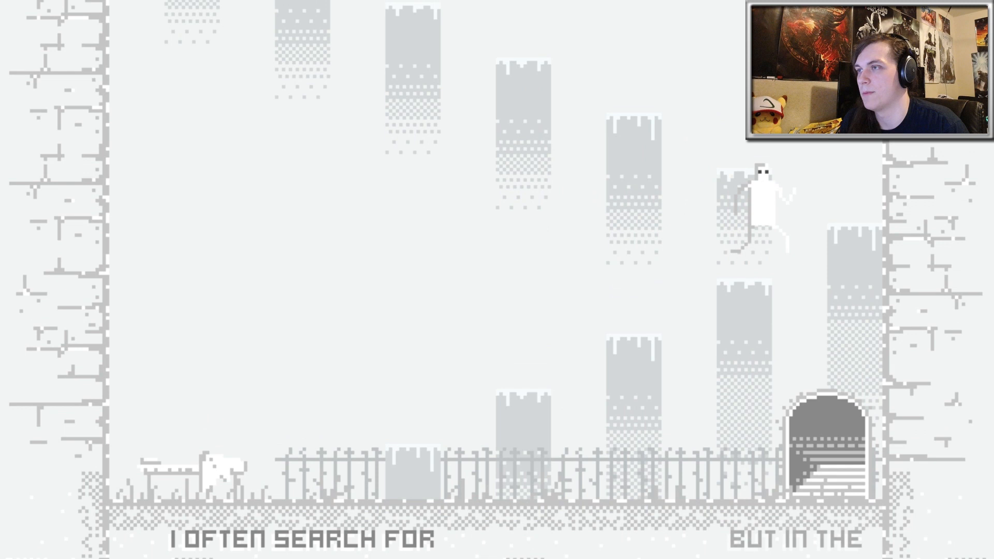
key("Right")
key("Up")
Climb leftward onto the fenced walkway and walk right into the archway
key("Left")
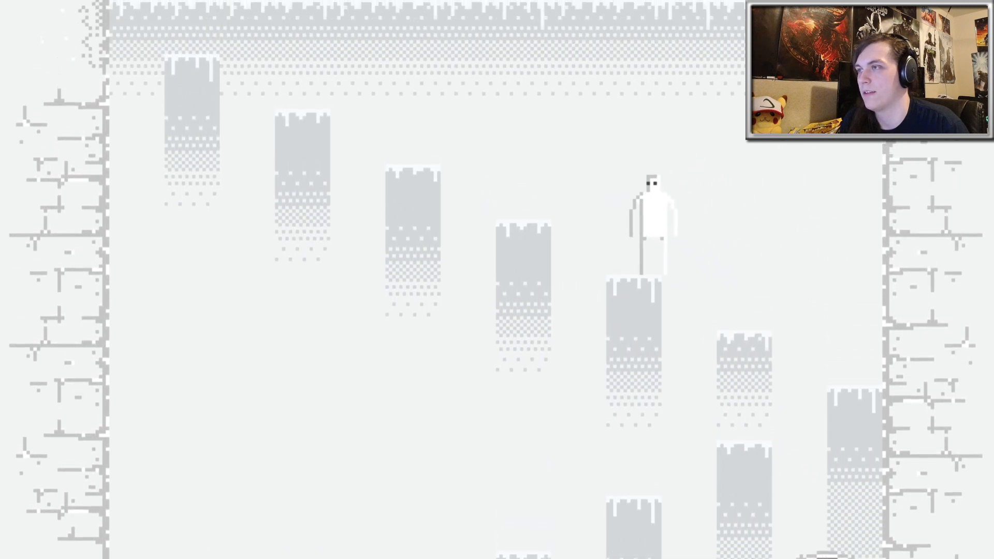
key("Up")
key("Left")
key("Up")
key("Up")
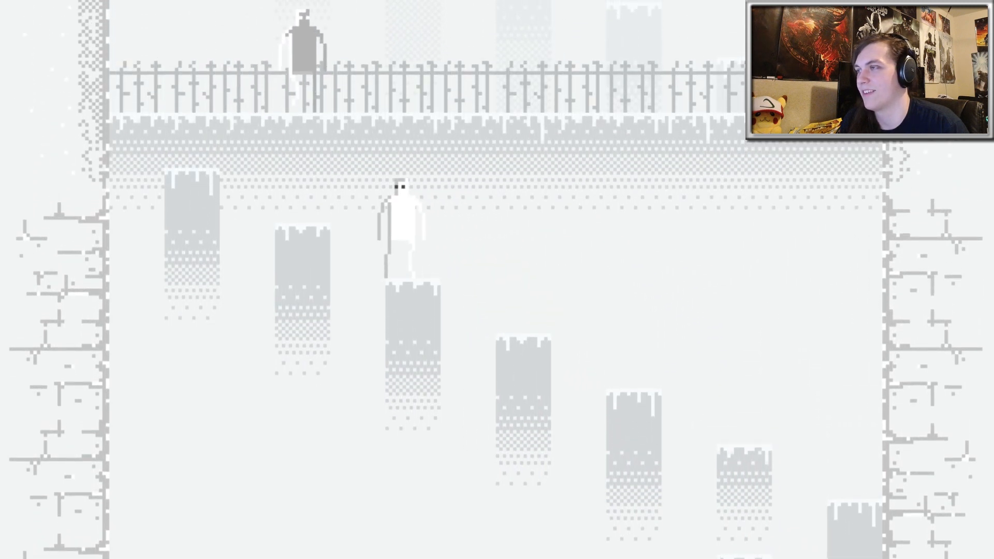
key("Left")
key("Up")
key("Left")
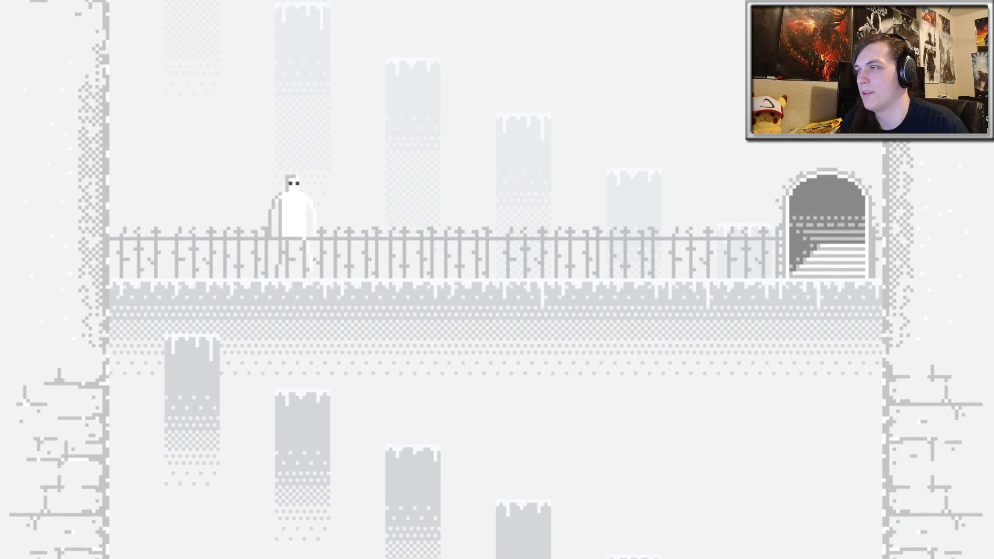
key("Right")
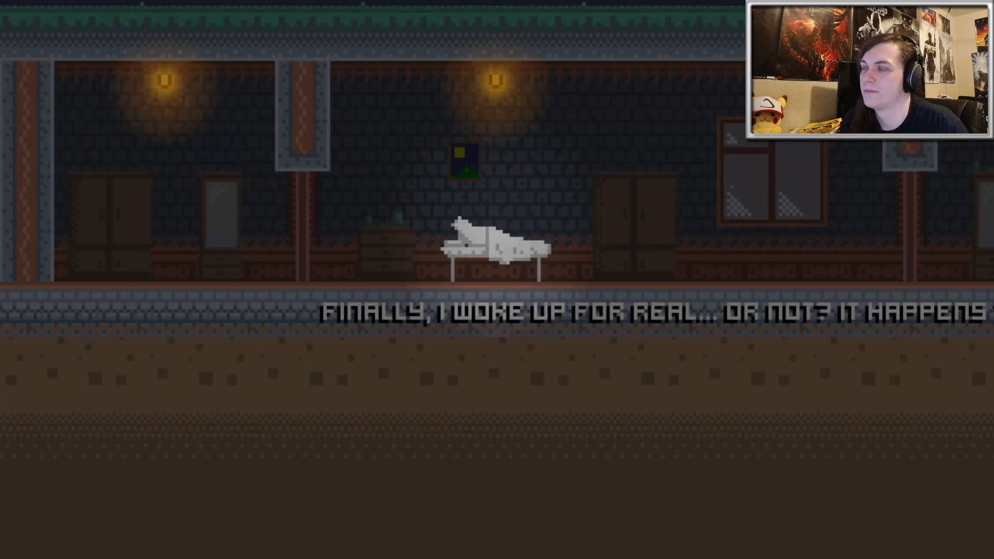
Leave the bed and walk through the dark house toward the lamplit exit
key("Left")
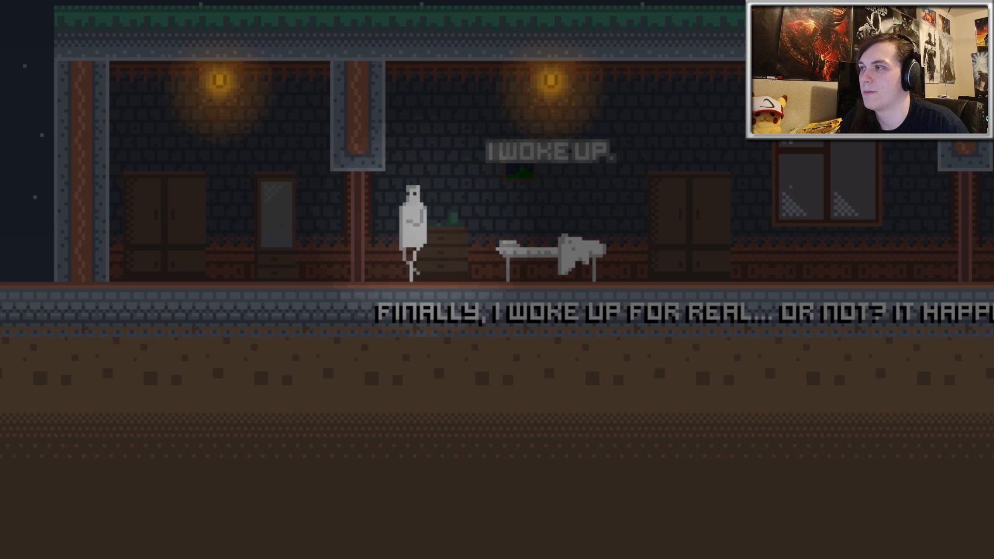
key("Right")
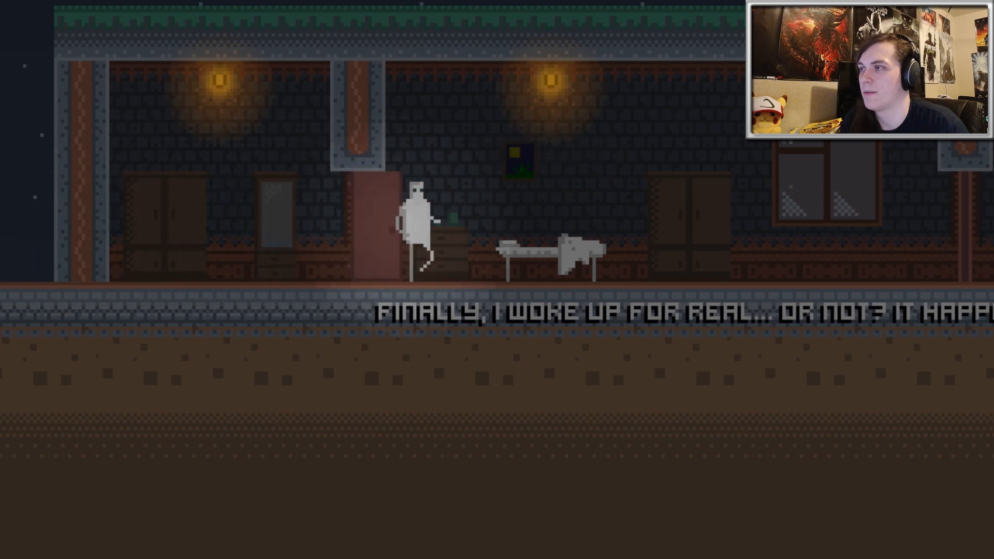
key("Right")
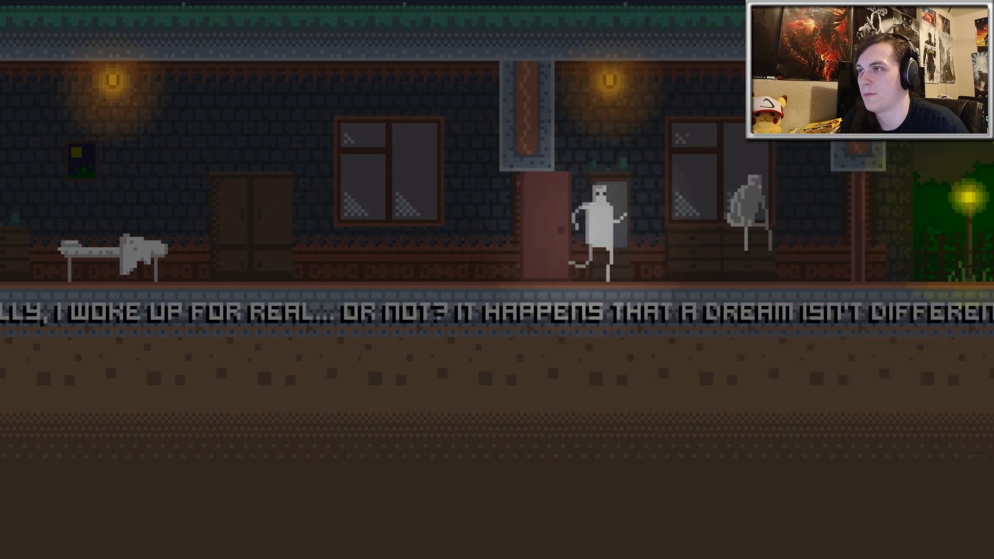
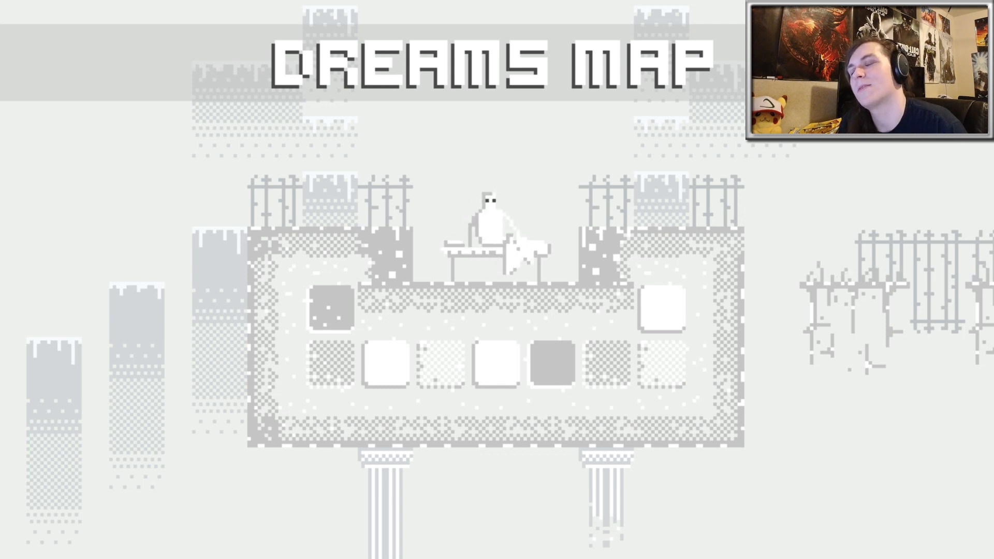
Leave the desk chair, fly left across the brick platforms and drop off the grassy ledge
key("Left")
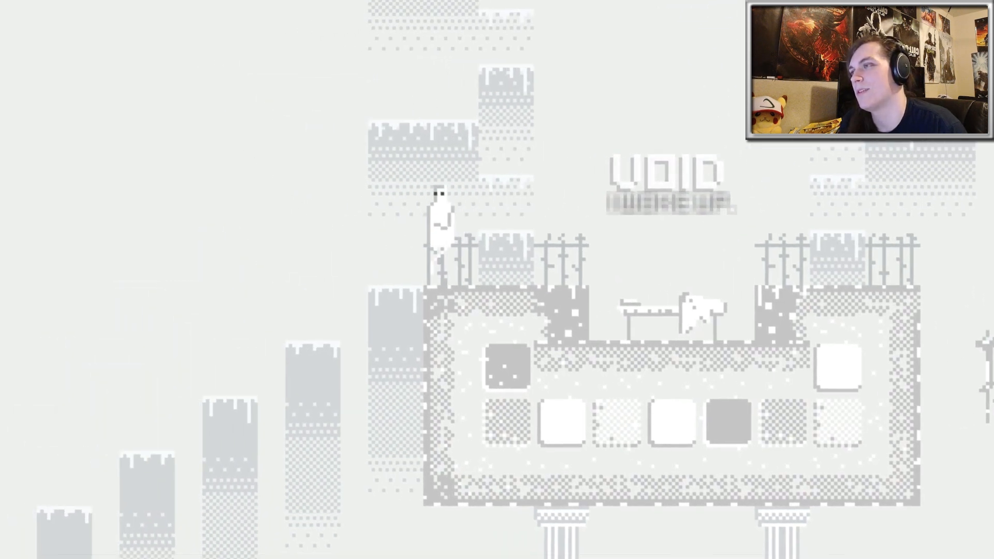
key("Left")
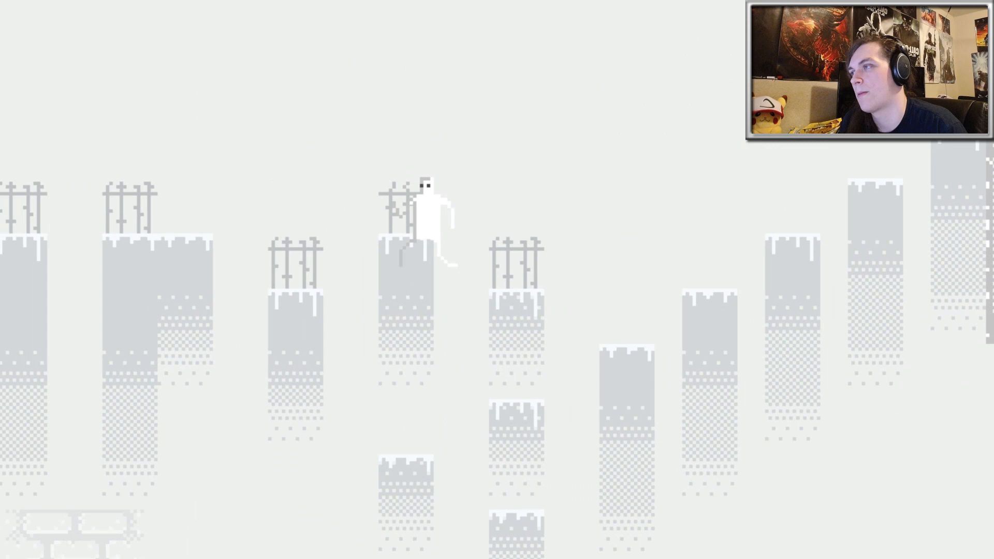
key("Left")
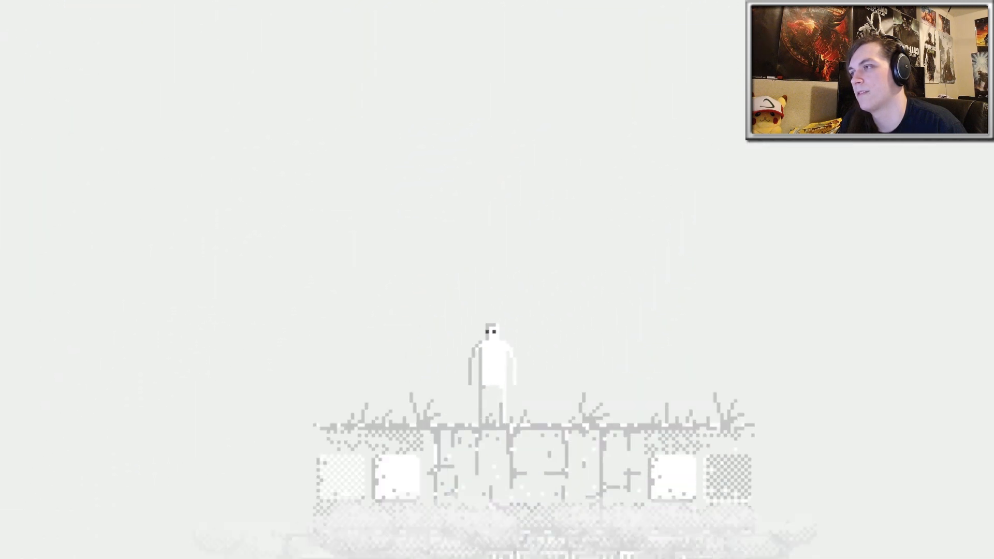
key("Left")
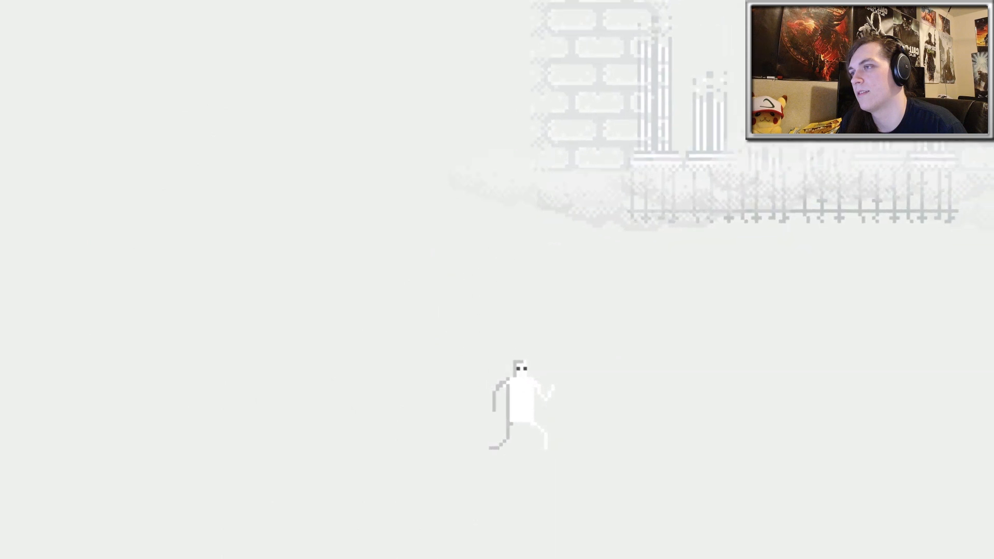
Get past the red spikes, descend through the level and travel right toward the fenced frosted ledge
key("Right")
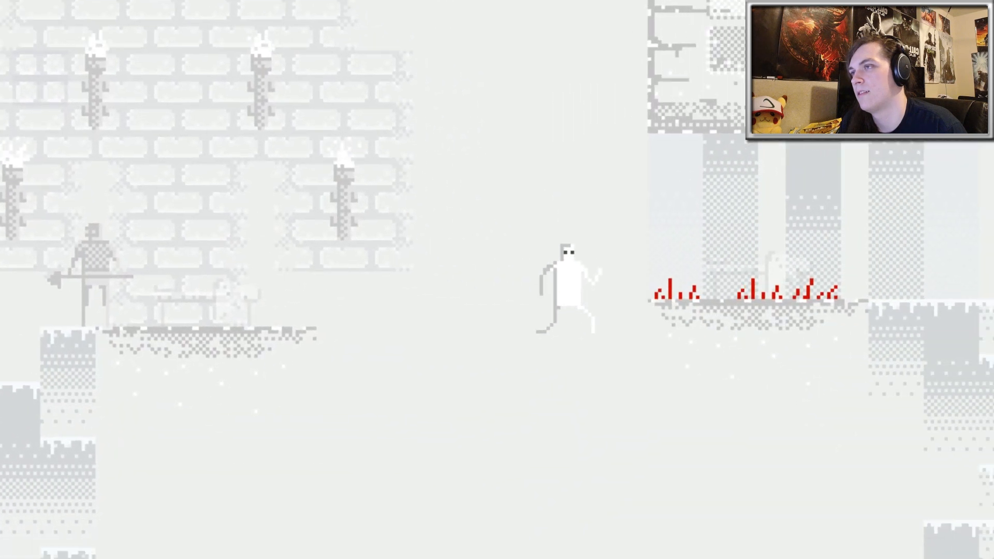
key("Left")
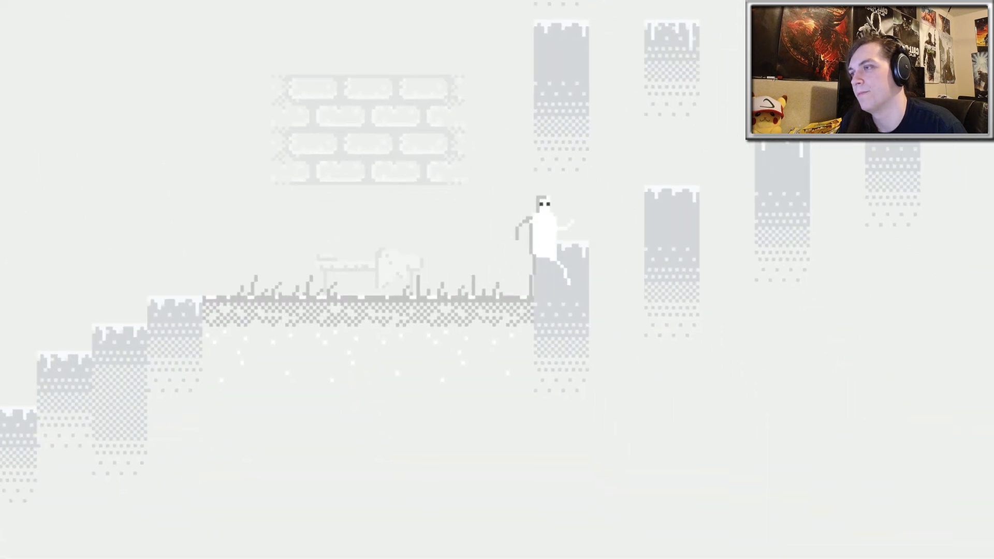
key("Right")
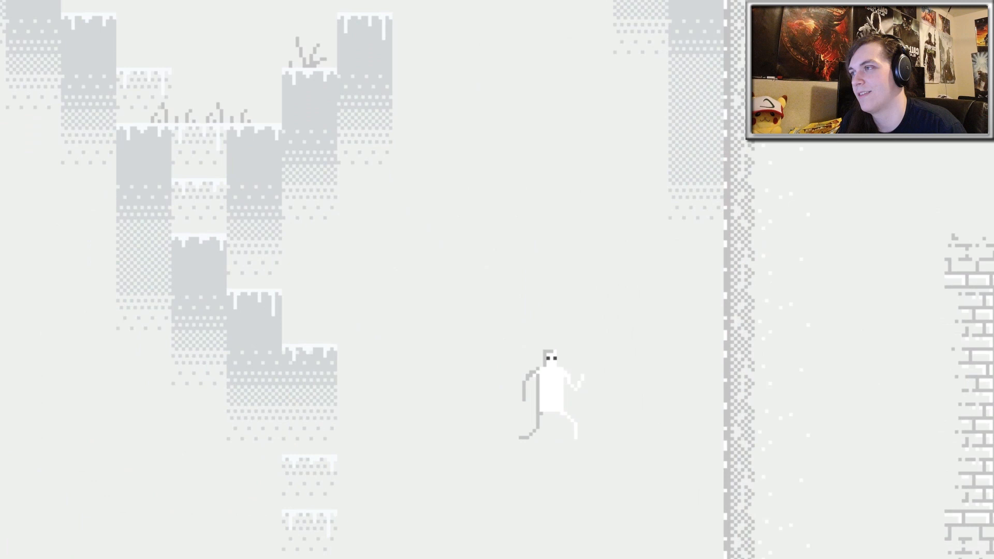
key("Right")
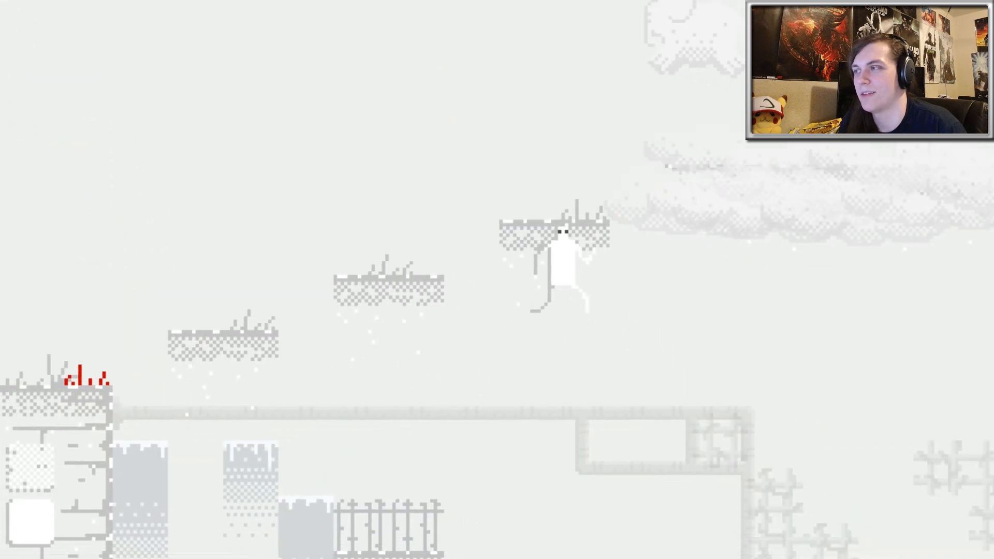
key("Right")
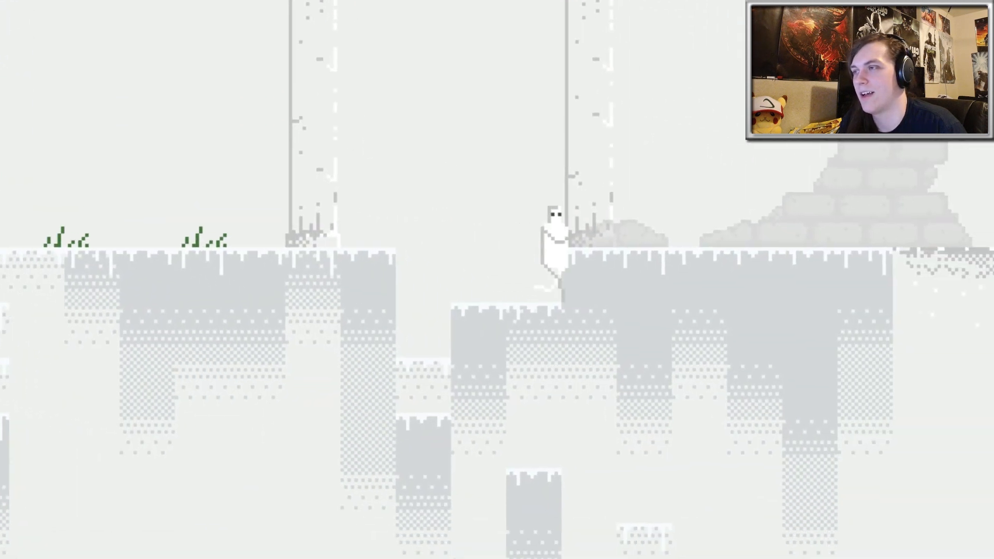
key("Right")
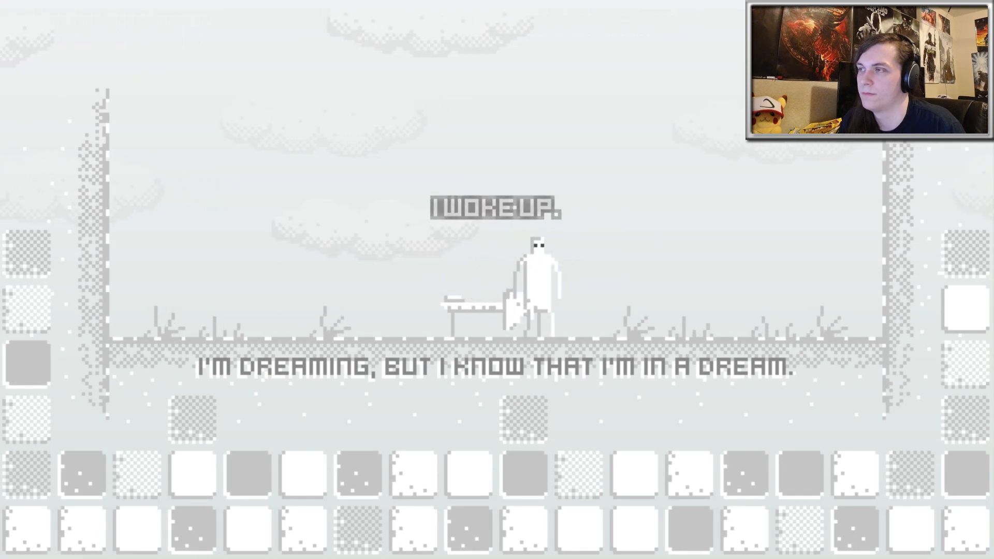
Enter the pillar room and hop up the lower tower tops onto the fenced walkway
key("Right")
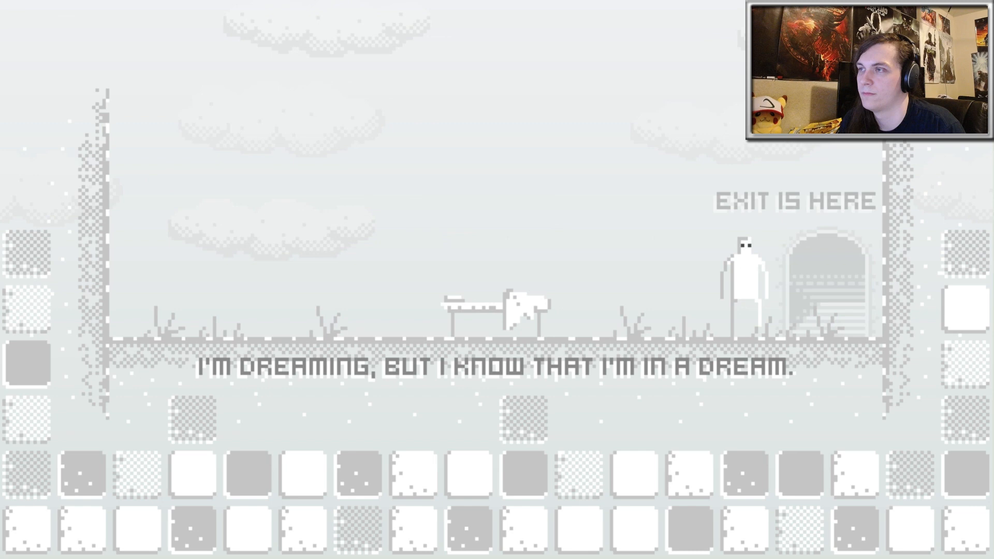
key("Right")
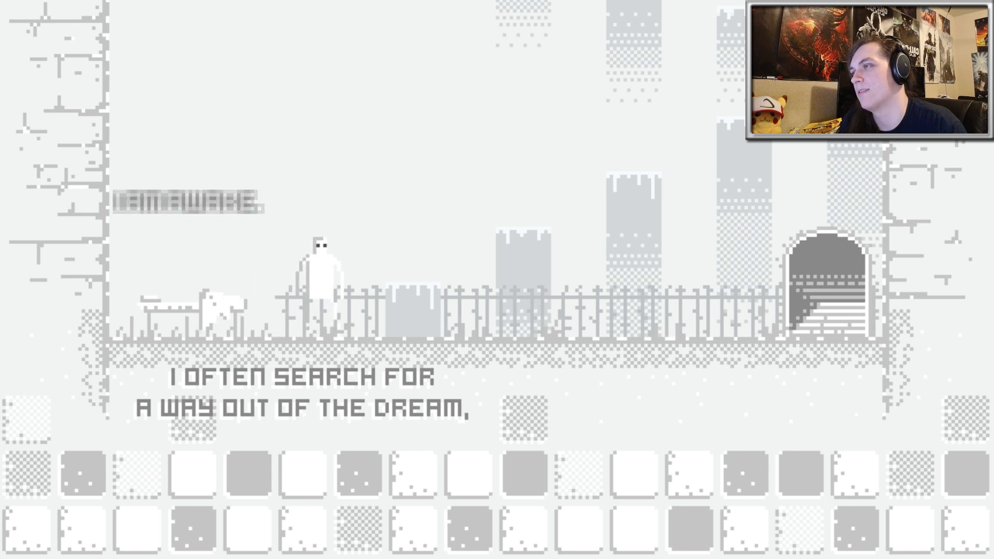
key("Right")
key("space")
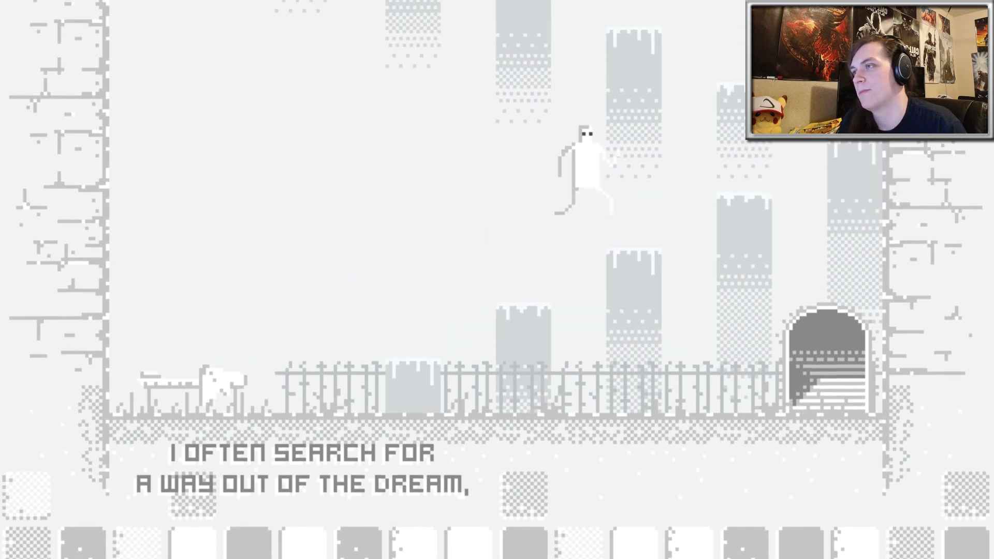
key("Right")
key("space")
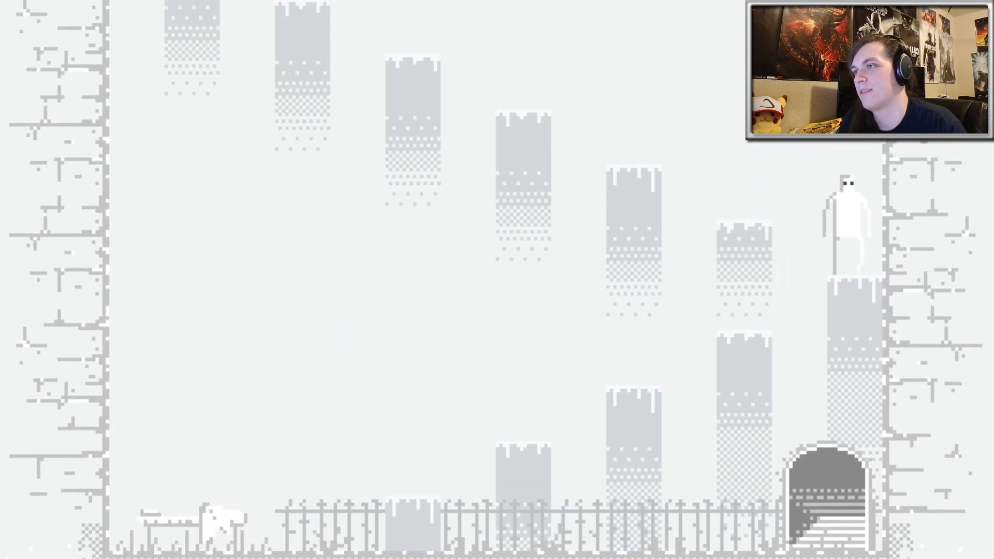
key("Left")
key("space")
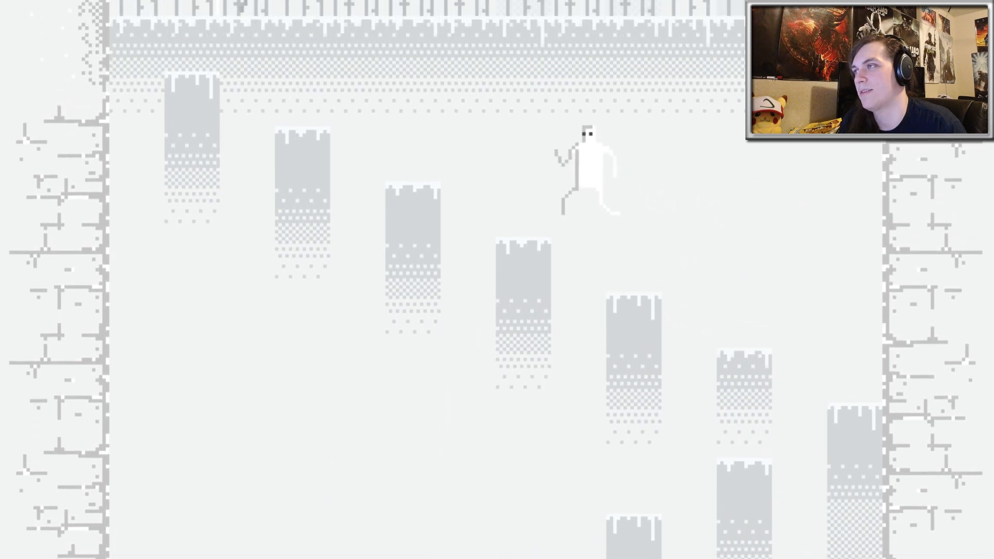
key("Left")
key("space")
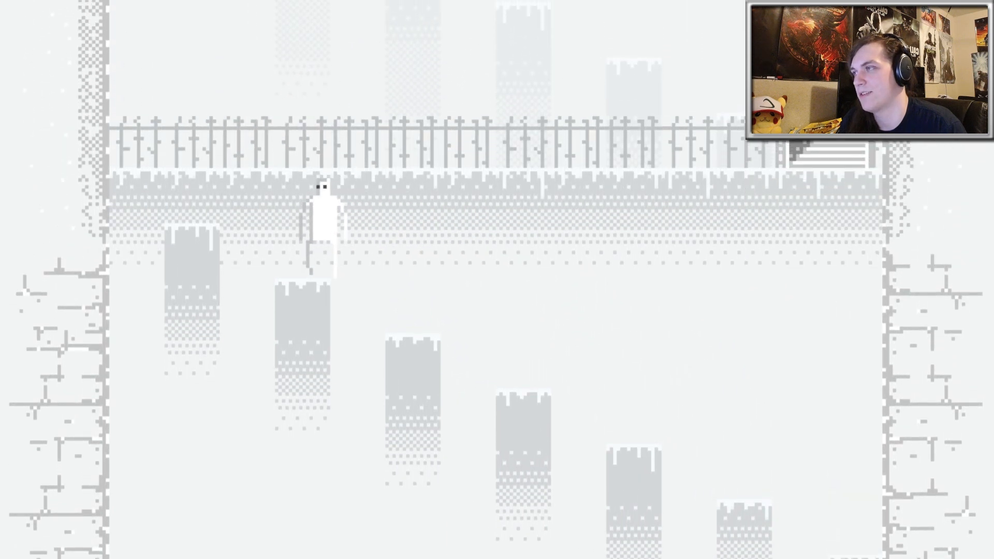
Cross the walkway and climb from it onto the higher towers above
key("Right")
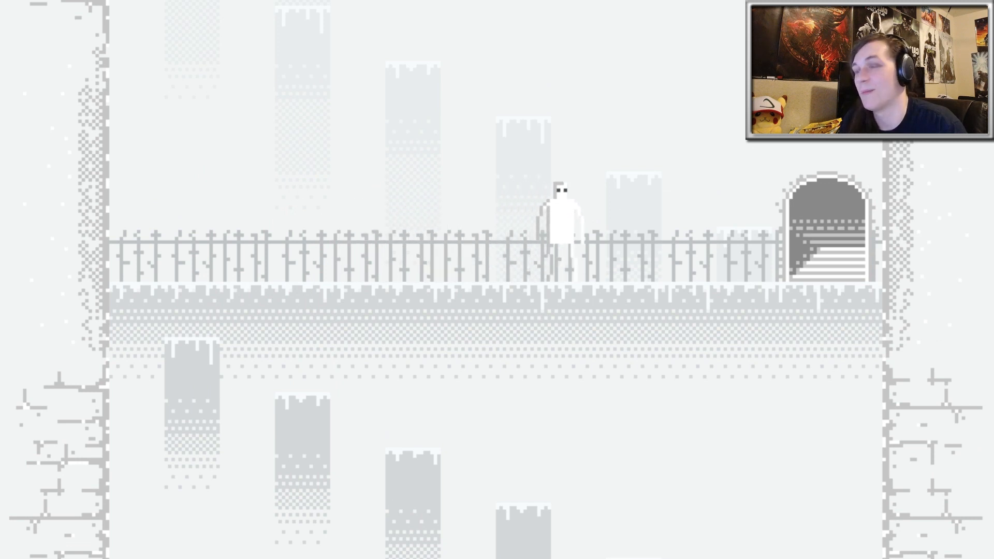
key("Left")
key("space")
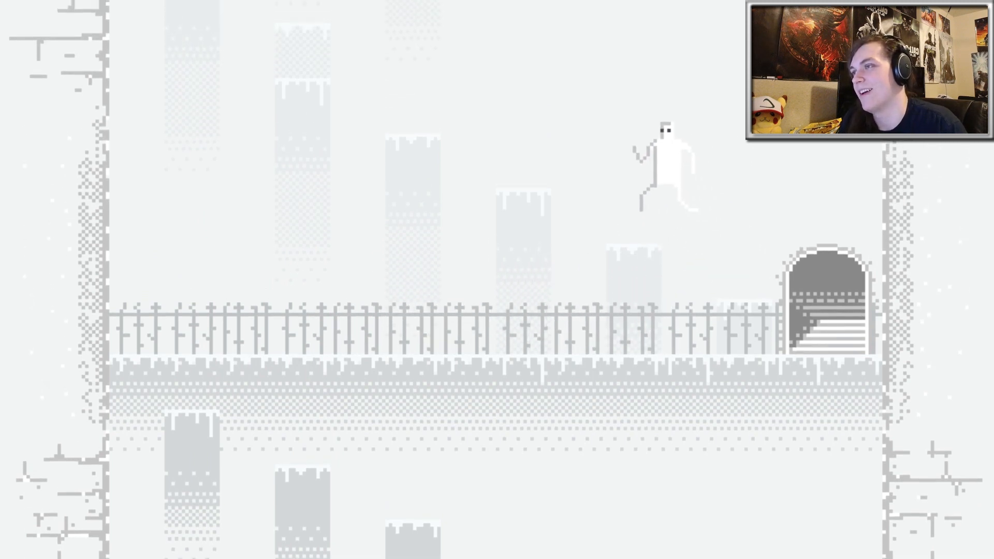
key("Left")
key("space")
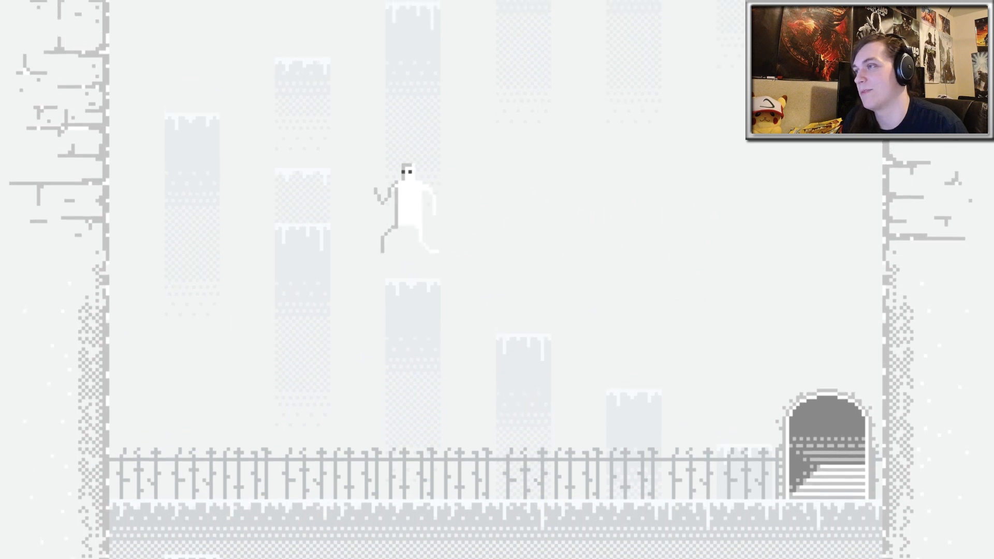
key("Left")
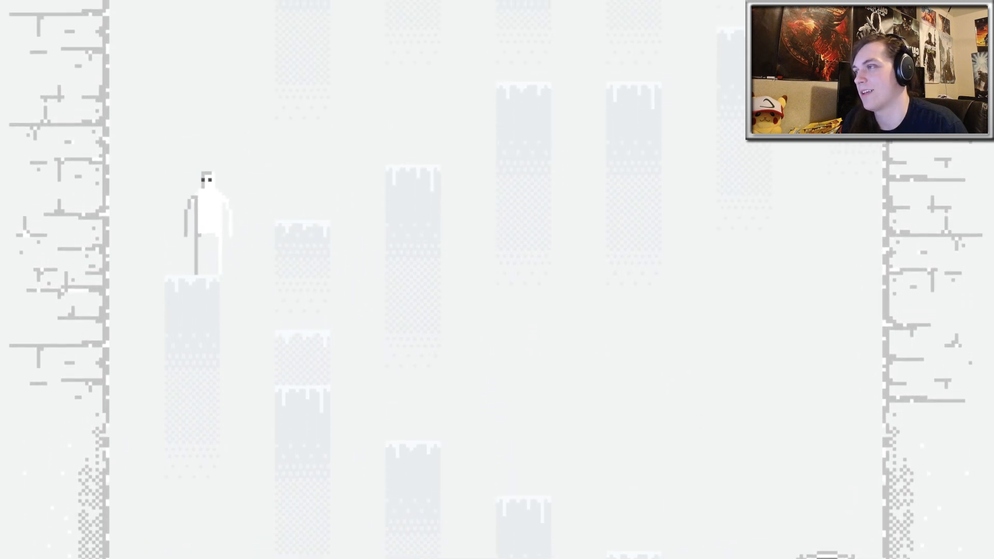
key("space")
key("Right")
Hop right across the upper tower tops to the wall, then back left onto the tall tower by the doorway
key("Right")
key("space")
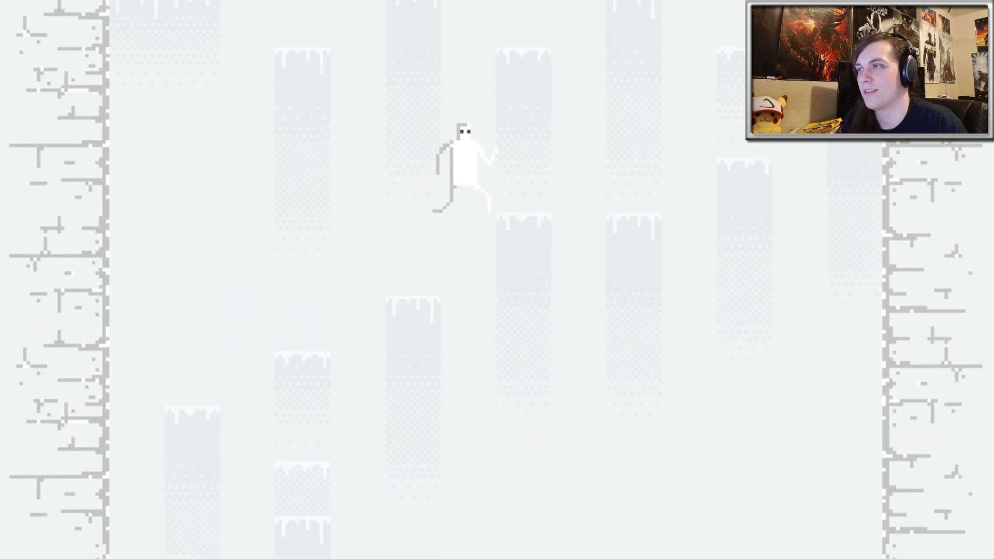
key("Right")
key("space")
key("Right")
key("space")
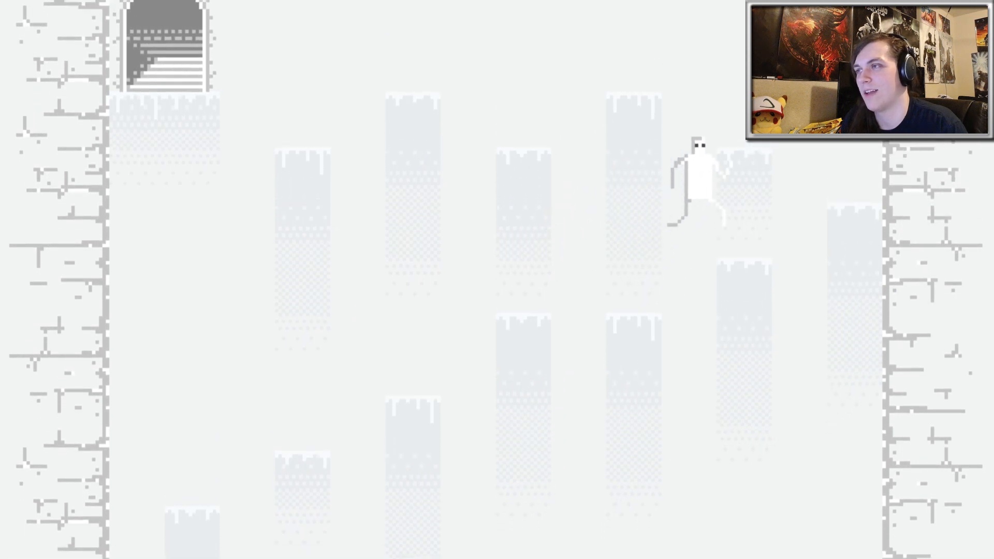
key("Right")
key("space")
key("Left")
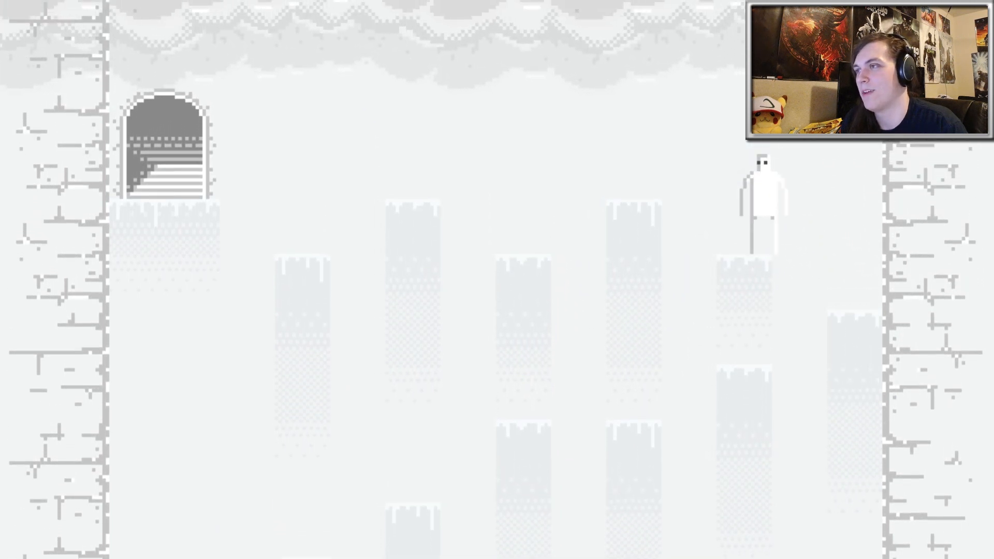
key("Left")
key("Left")
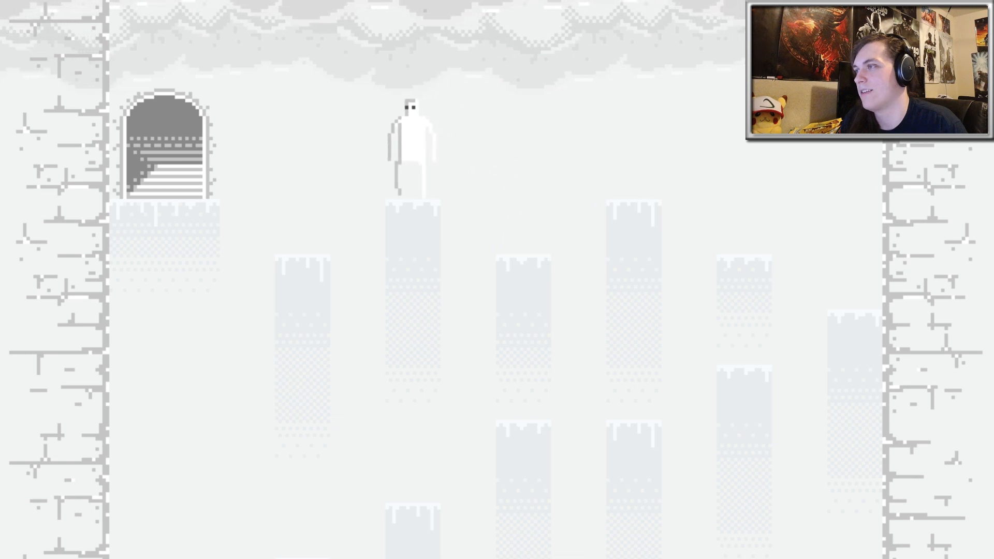
key("Left")
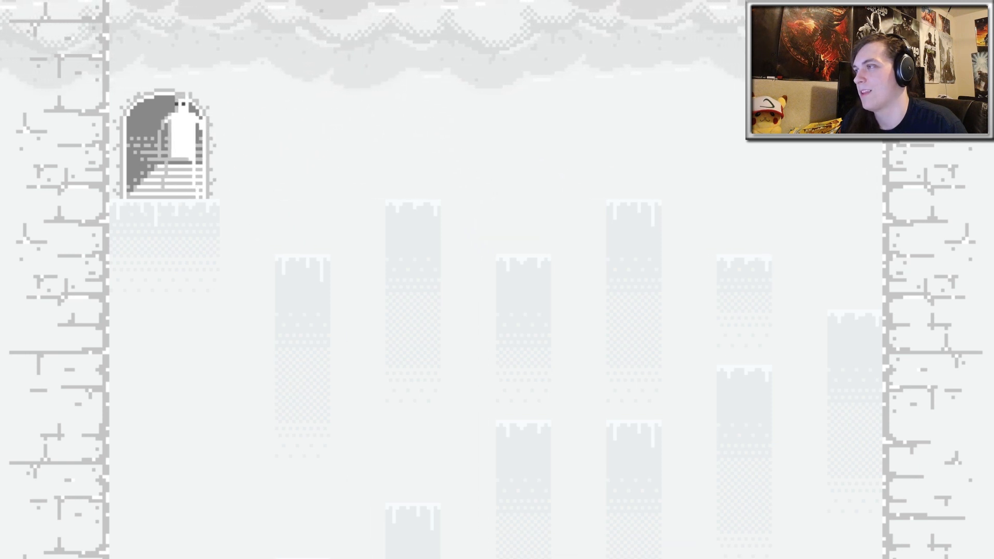
Run right past the terminal and U-shaped pipe through the red machinery level, fleeing the darkness
key("Right")
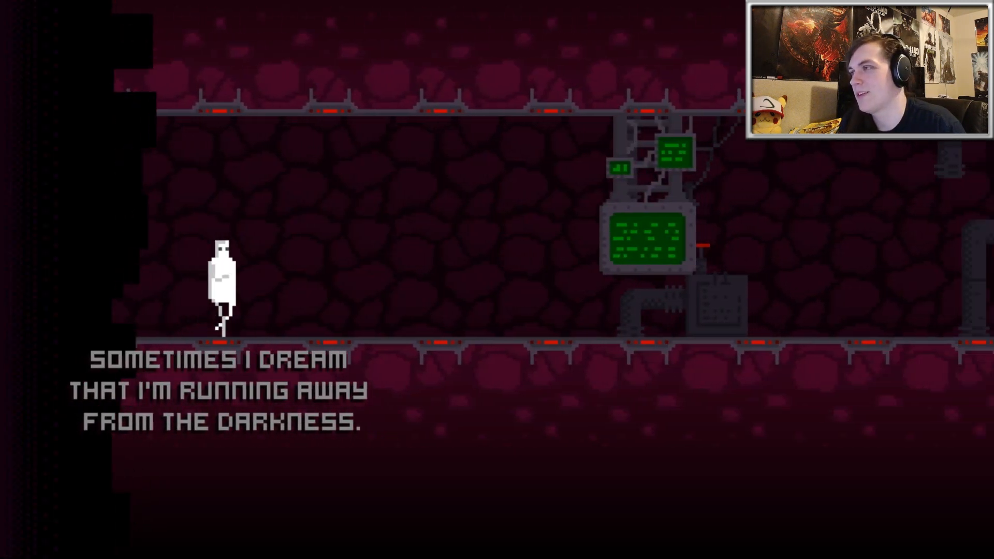
key("Right")
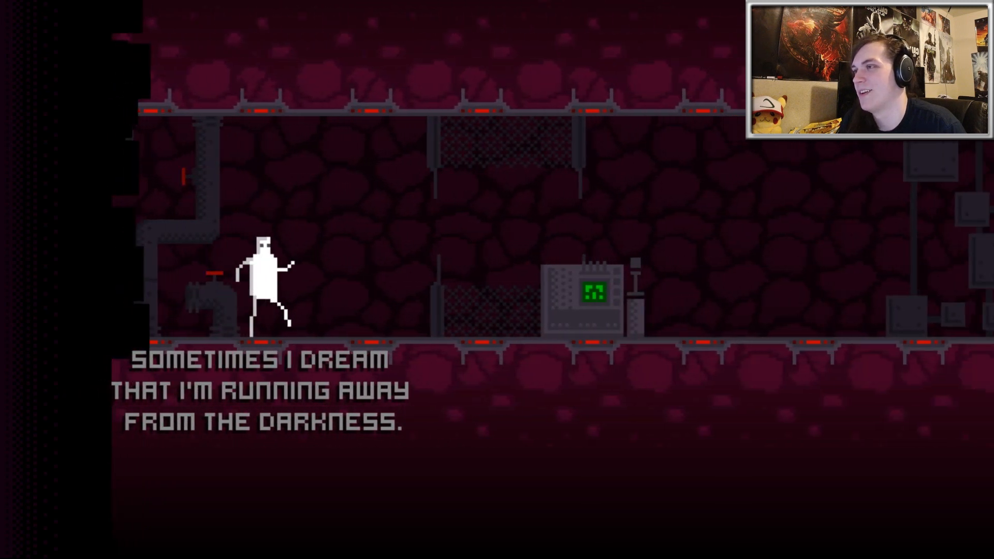
key("Right")
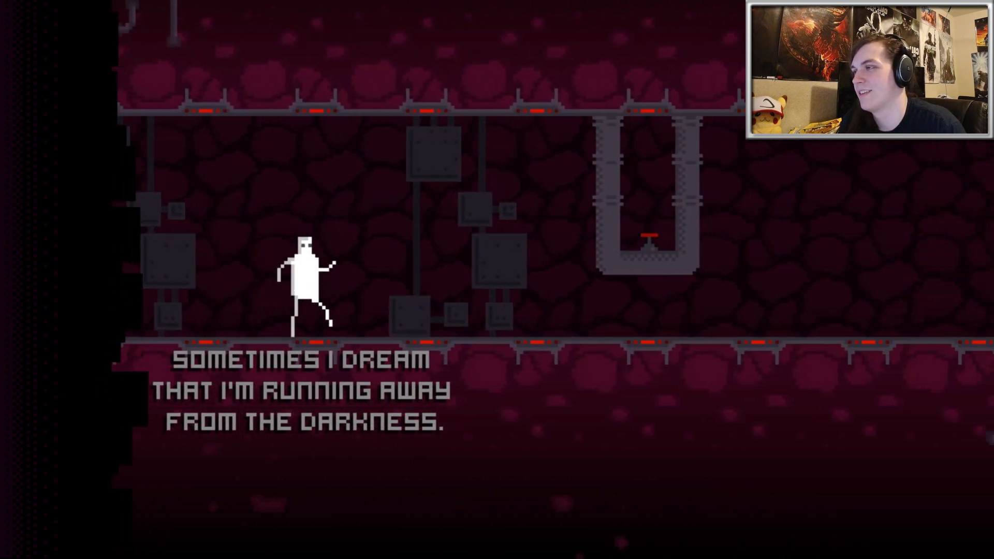
key("Right")
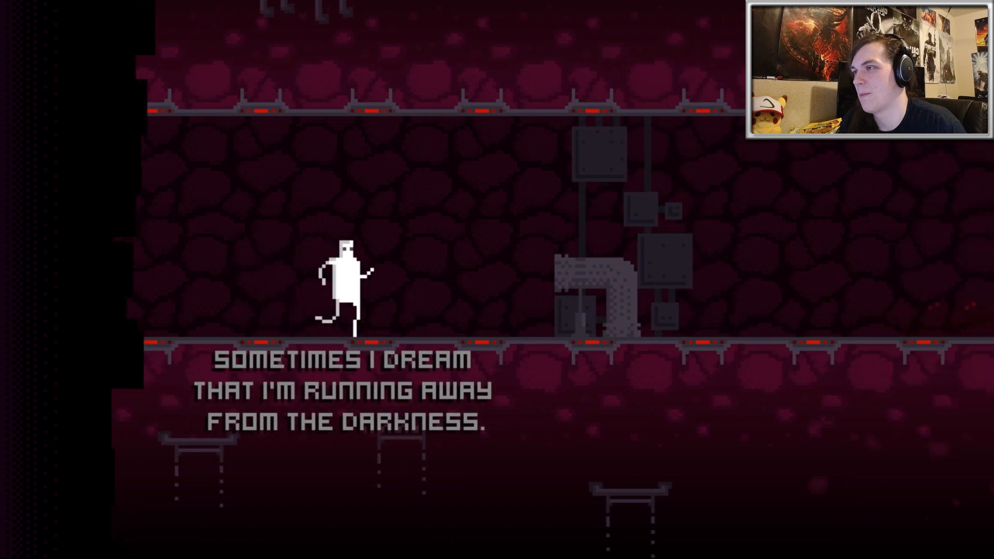
key("Right")
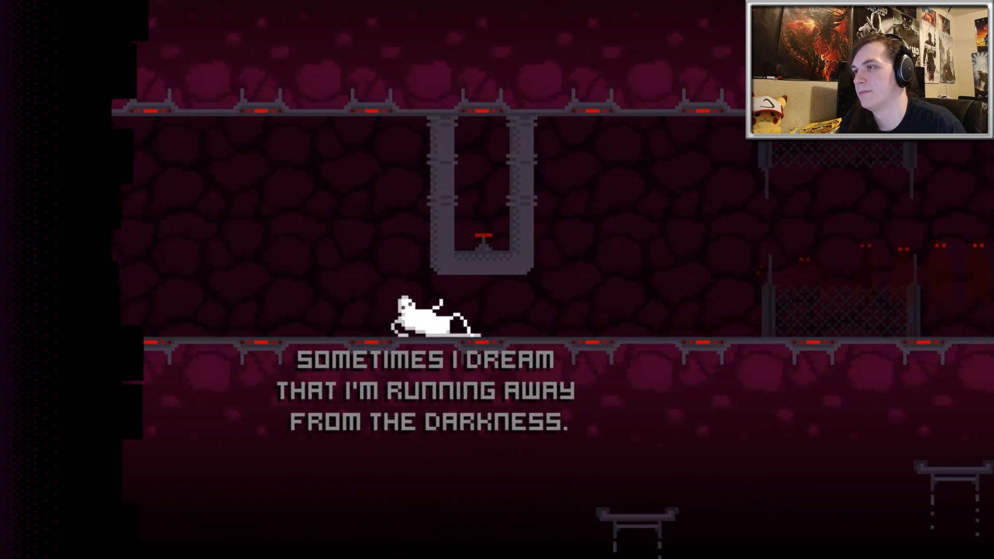
key("Right")
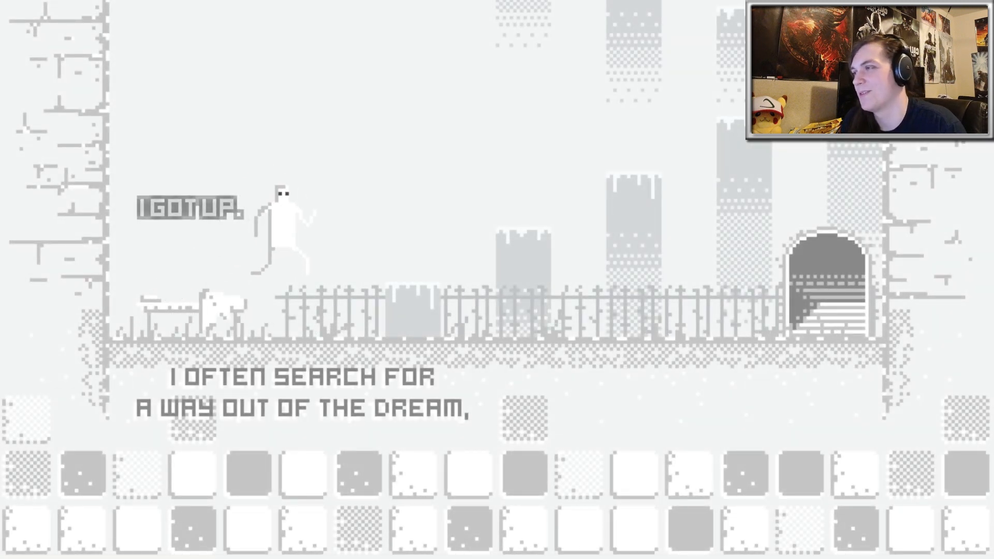
Jump up the first pillars and leap left onto the fenced castle walkway
key("Up")
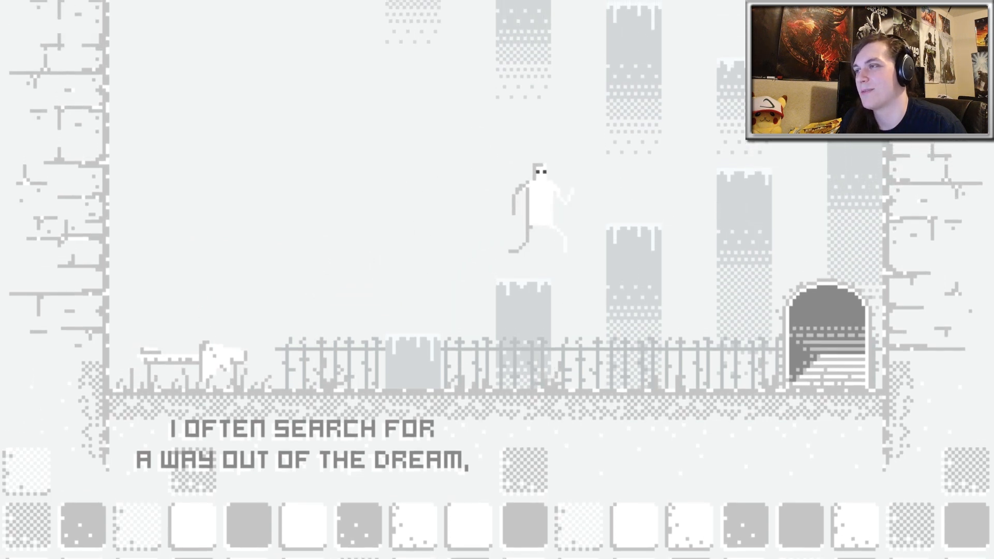
key("Right")
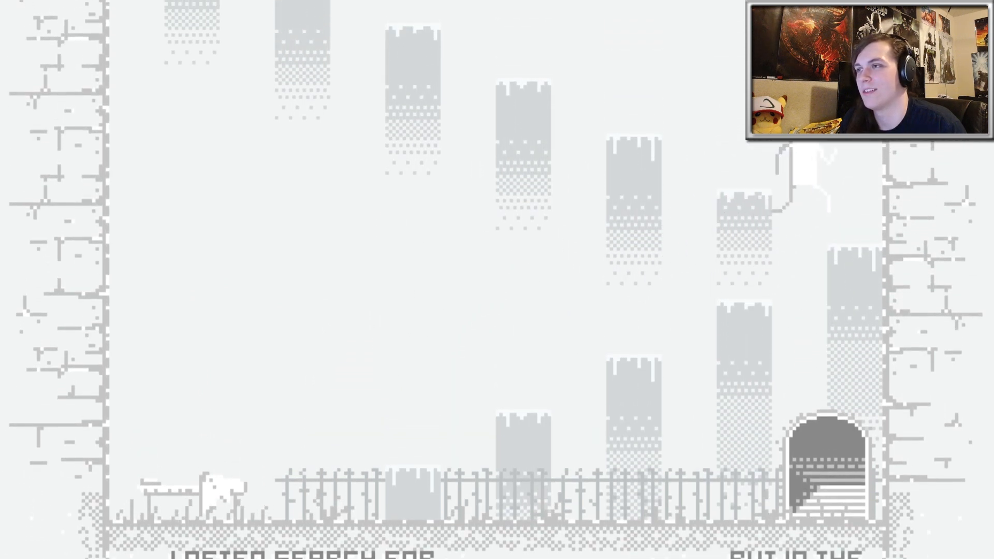
key("Up")
key("Up")
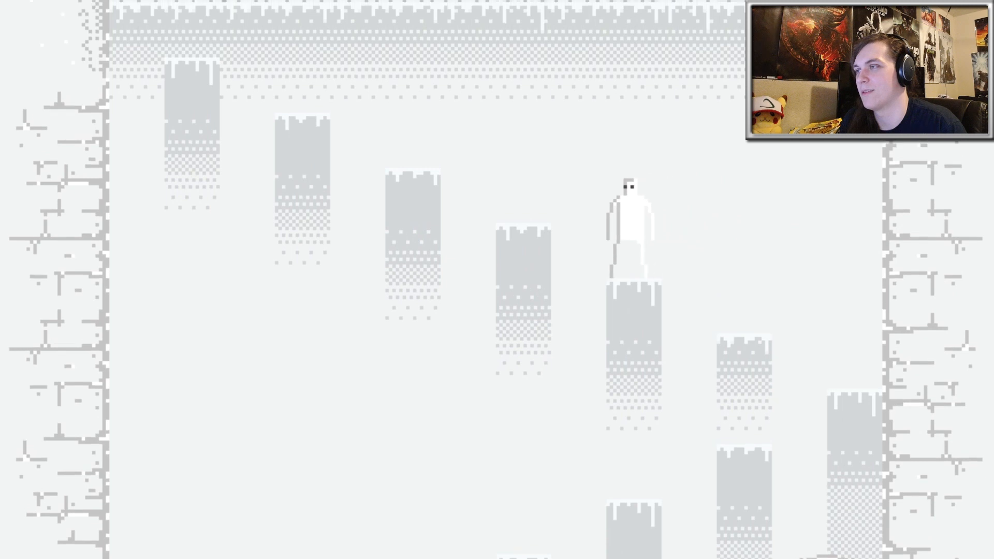
key("Left")
key("Up")
key("Left")
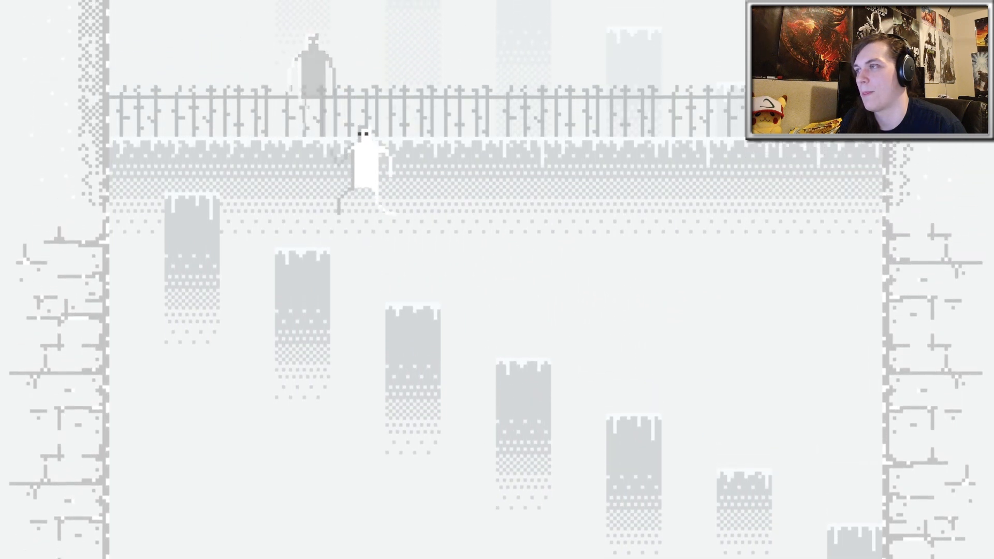
key("Up")
Cross the walkway and climb left up the higher pillars above it
key("Right")
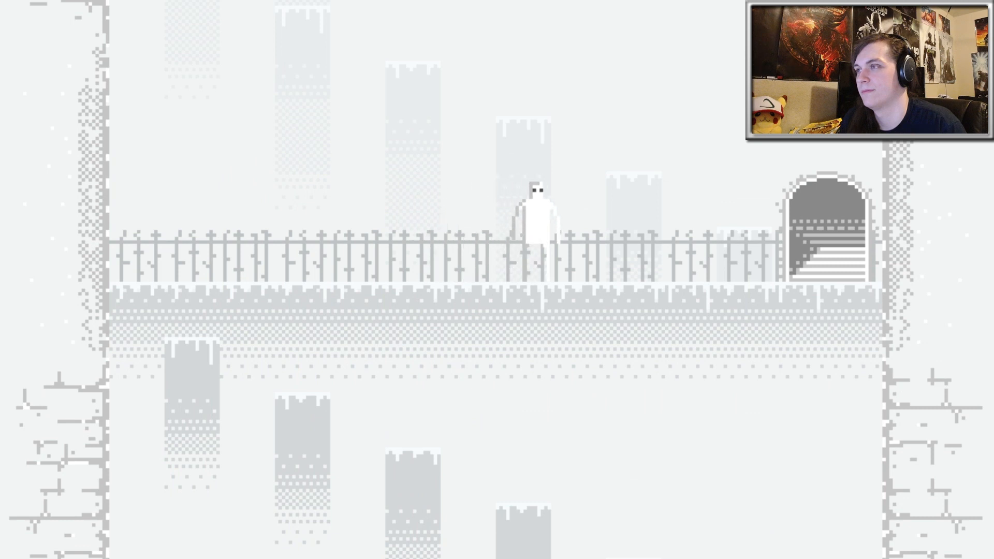
key("Up")
key("Left")
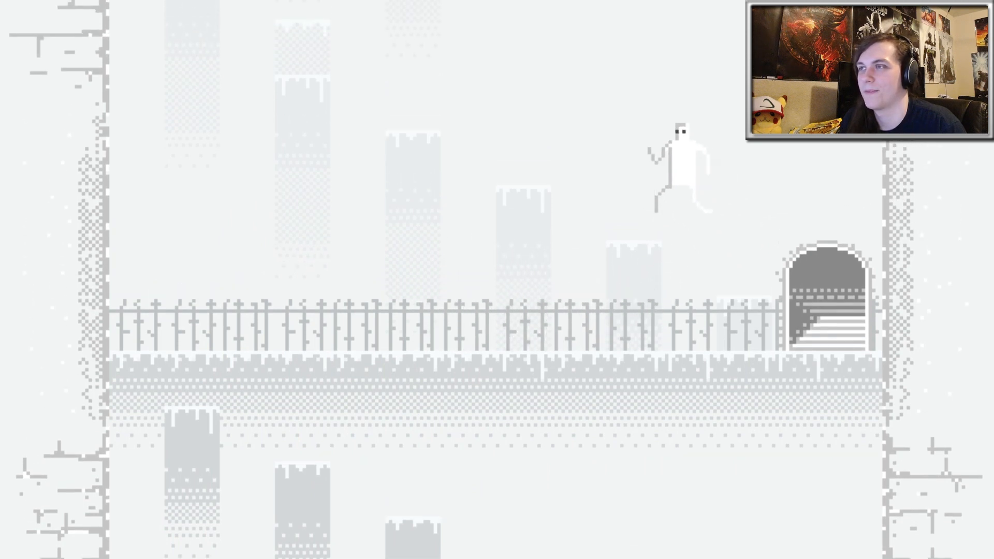
key("Left")
key("Up")
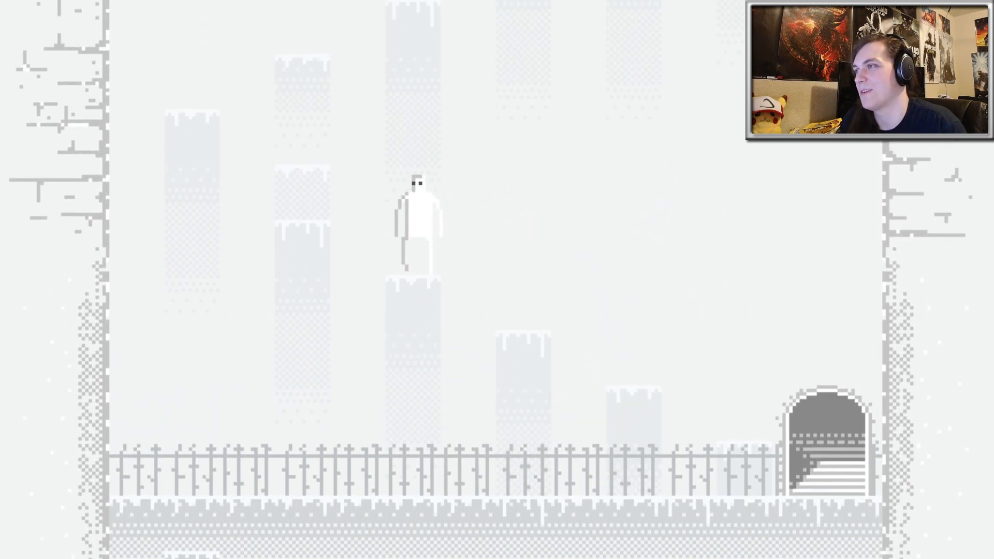
key("Up")
key("Left")
key("Up")
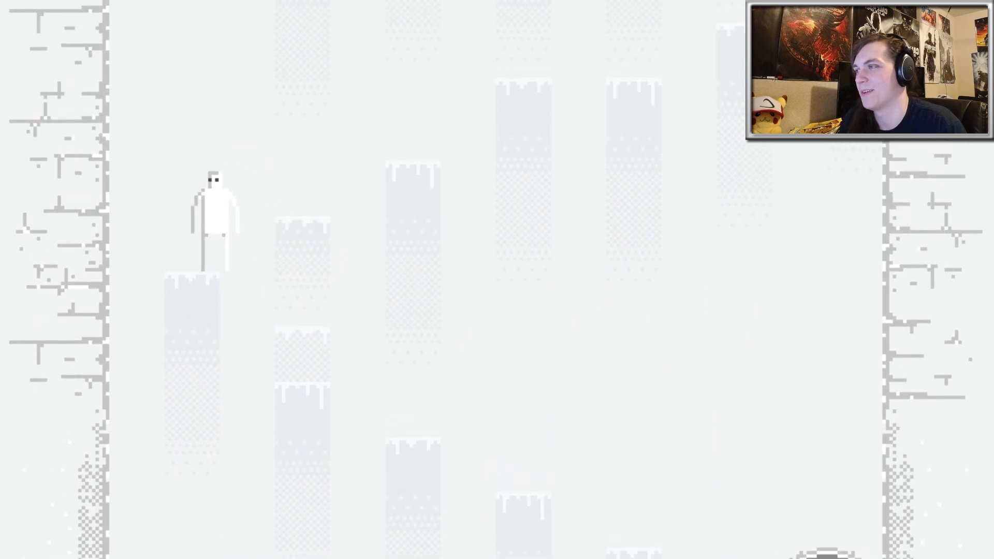
key("Right")
Hop right to the pillar by the wall, then leap back left into the arched doorway
key("Right")
key("Up")
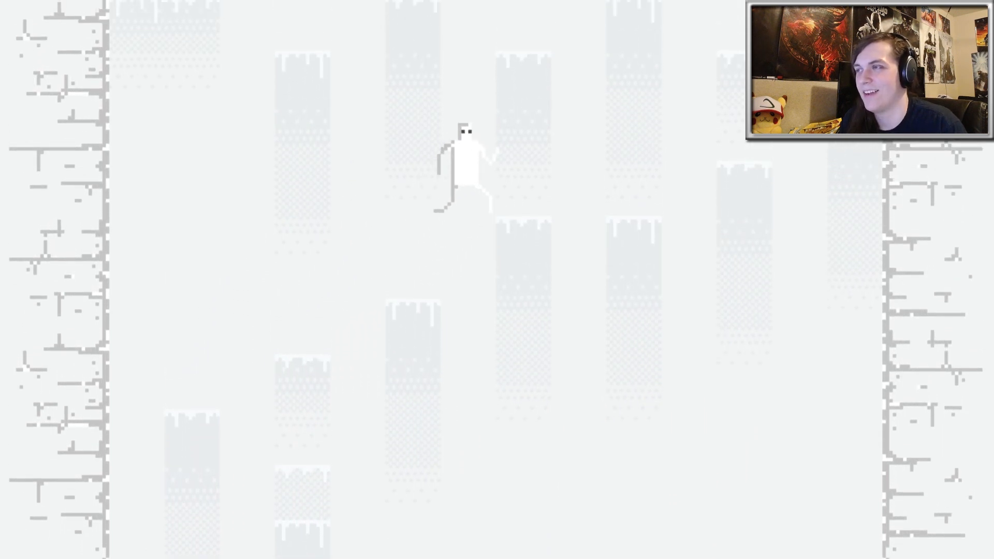
key("Up")
key("Right")
key("Up")
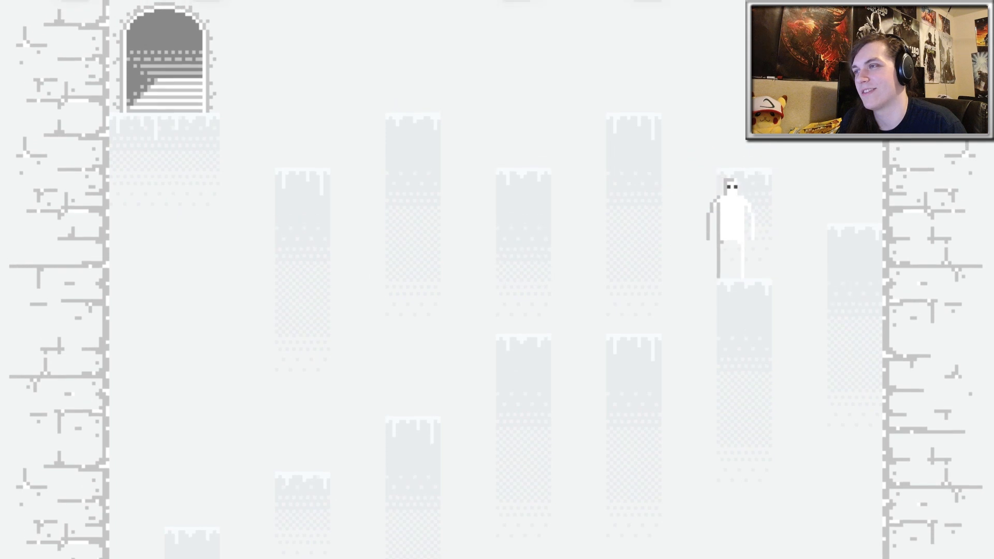
key("Up")
key("Left")
key("Up")
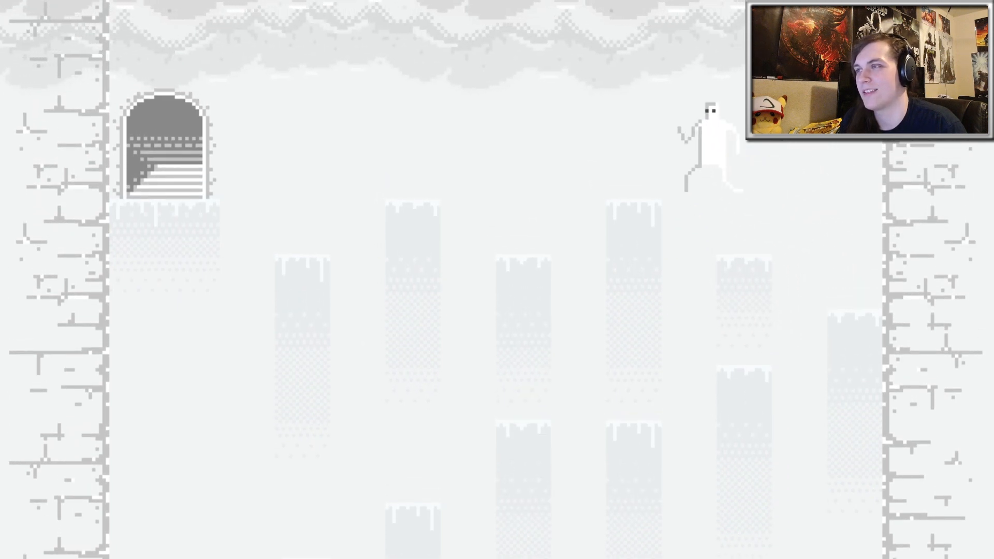
key("Left")
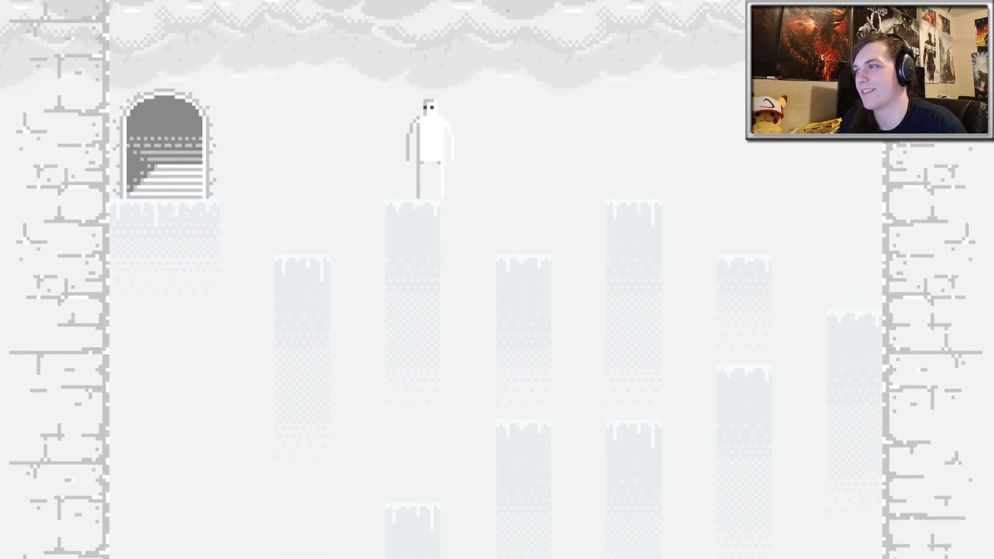
key("Up")
key("Left")
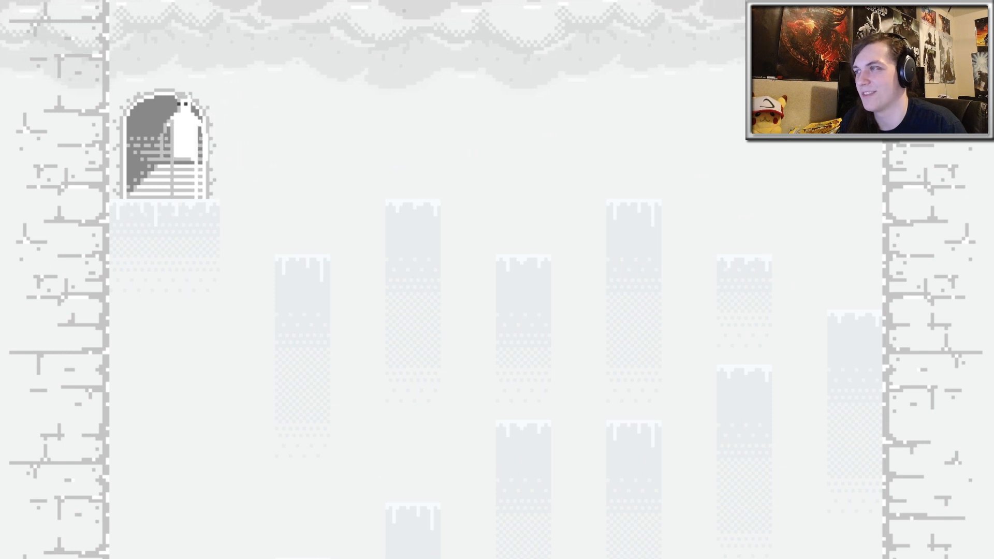
Run right into the red corridor, sliding under the low metal structure and passages and jumping ahead
key("Up")
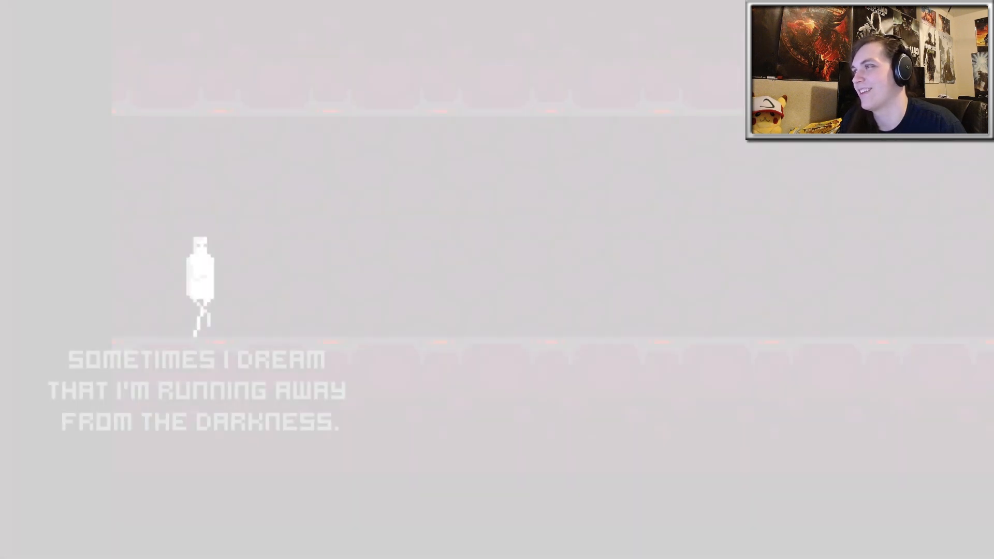
key("Right")
key("Down")
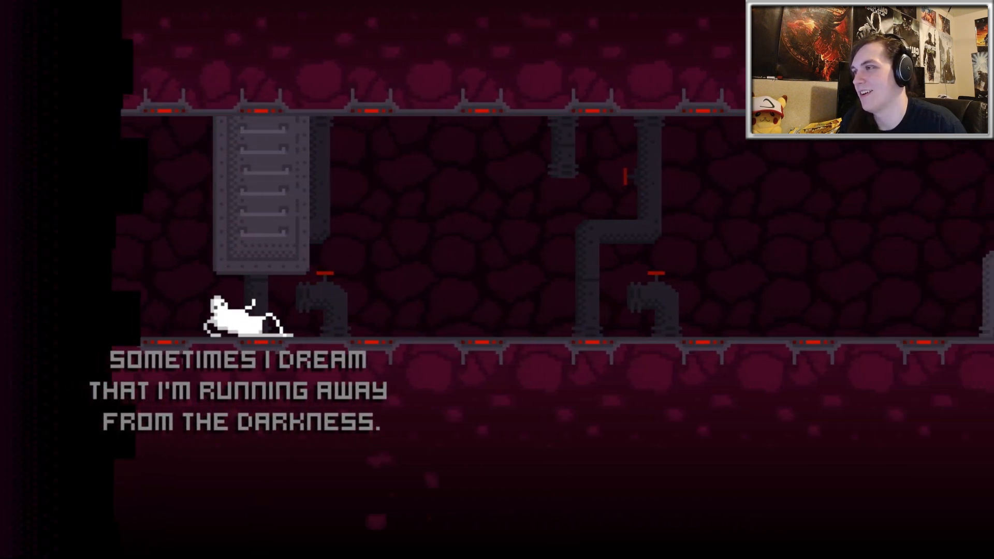
key("Up")
key("Right")
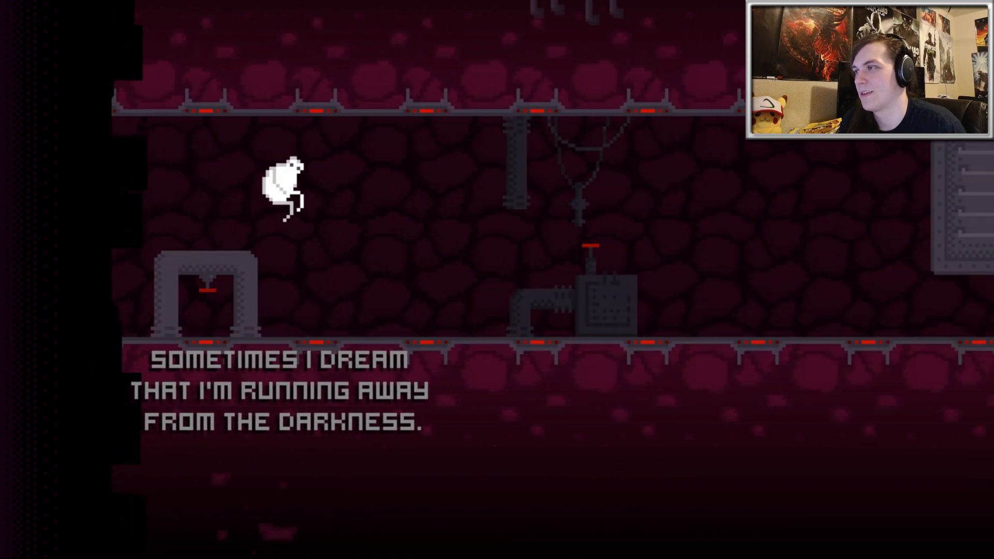
key("Down")
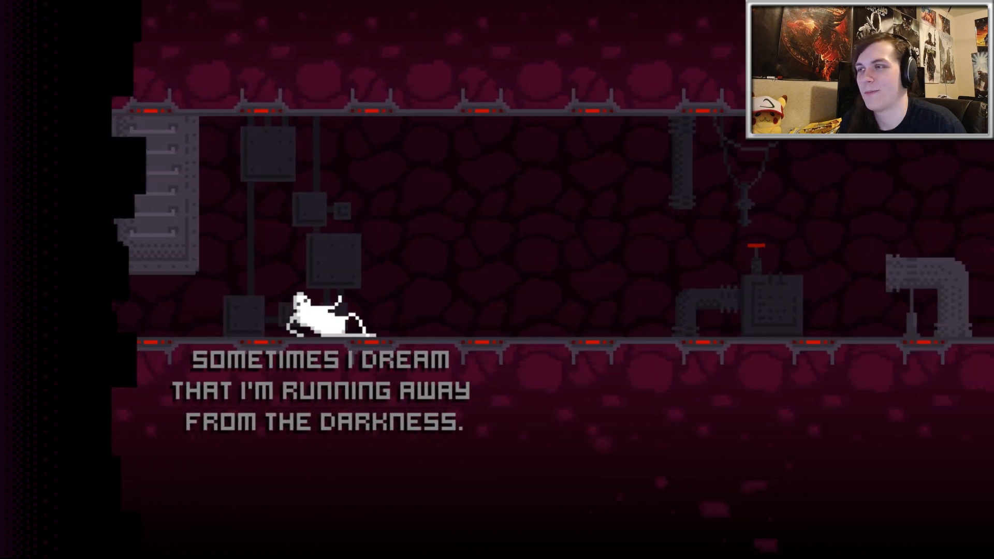
key("Right")
key("Up")
key("Right")
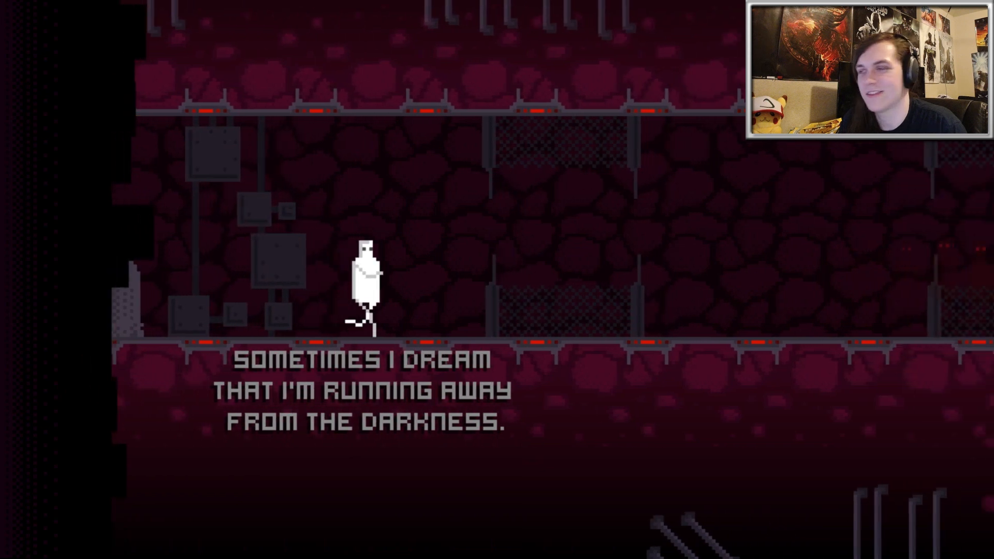
key("Down")
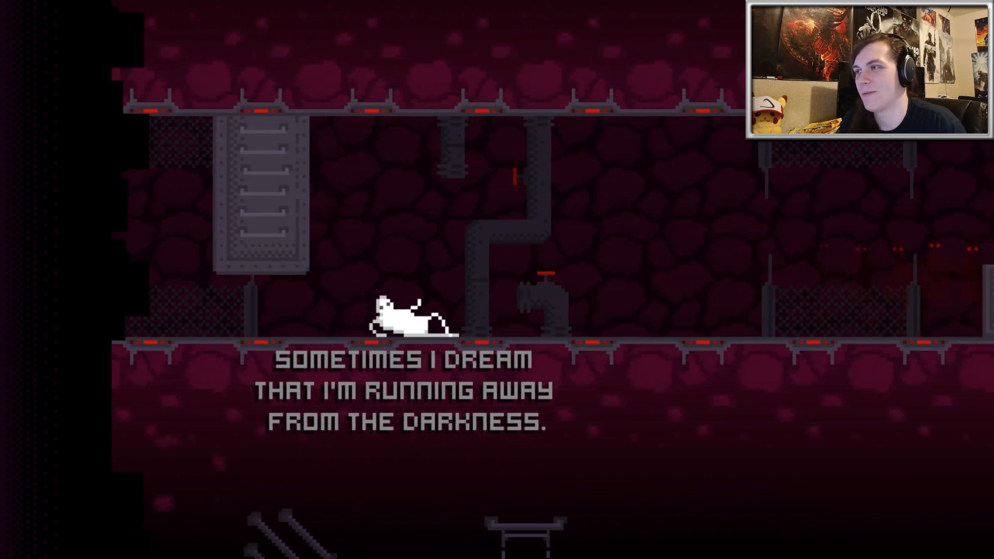
Jump past the terminal, slide beneath the green consoles and run on past the pipes
key("Right")
key("Up")
key("Right")
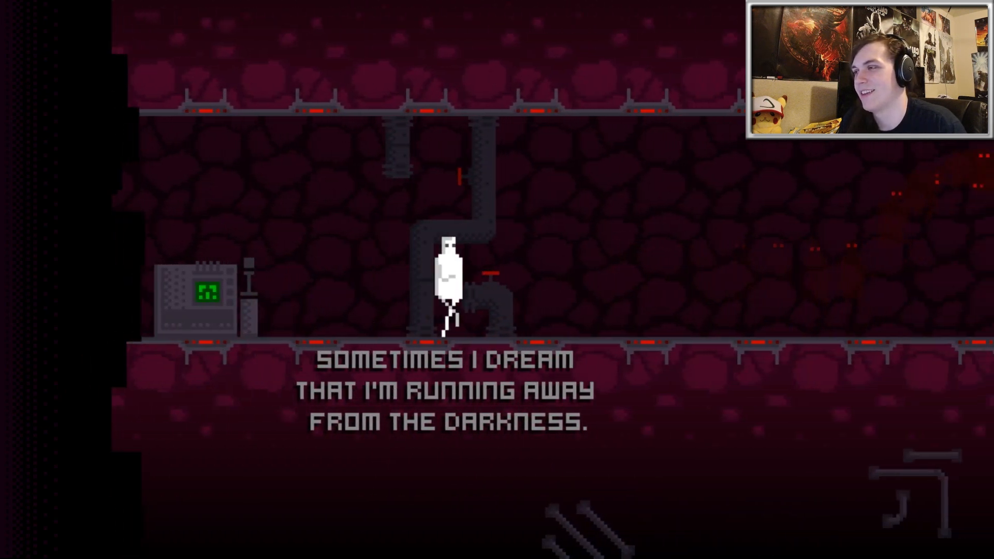
key("Down")
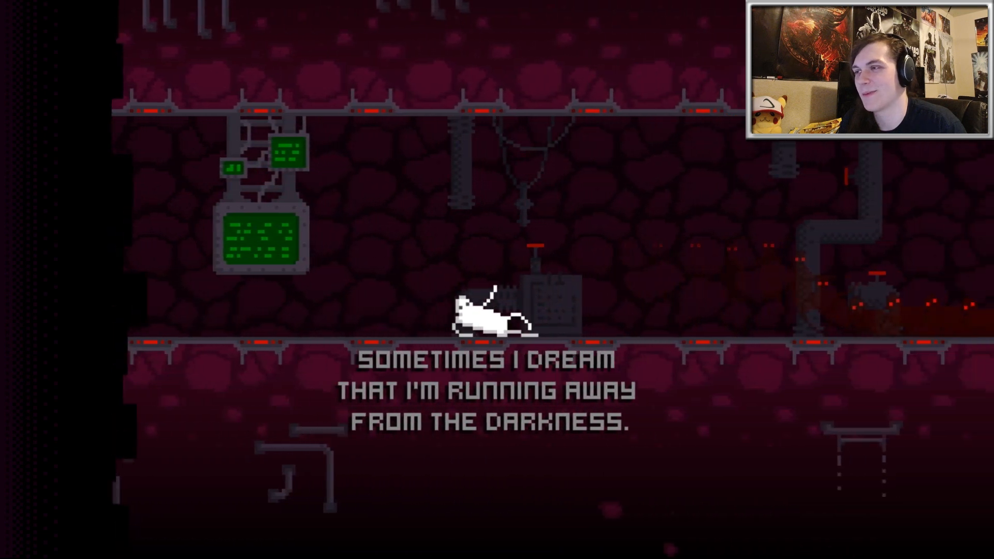
key("Right")
key("Up")
key("Right")
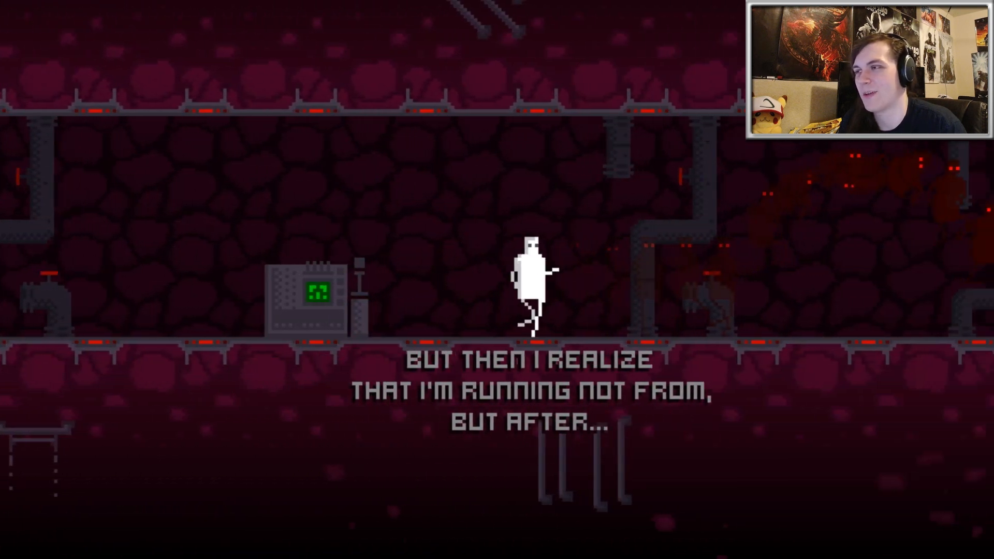
Jump the pipe, slide, and leap over the archway as the shadow self appears
key("Right")
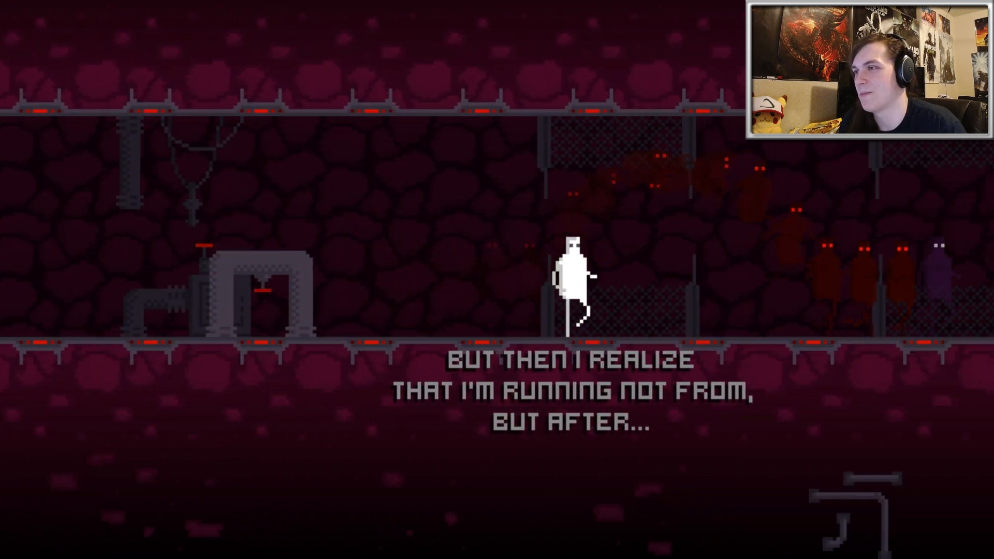
key("Up")
key("Right")
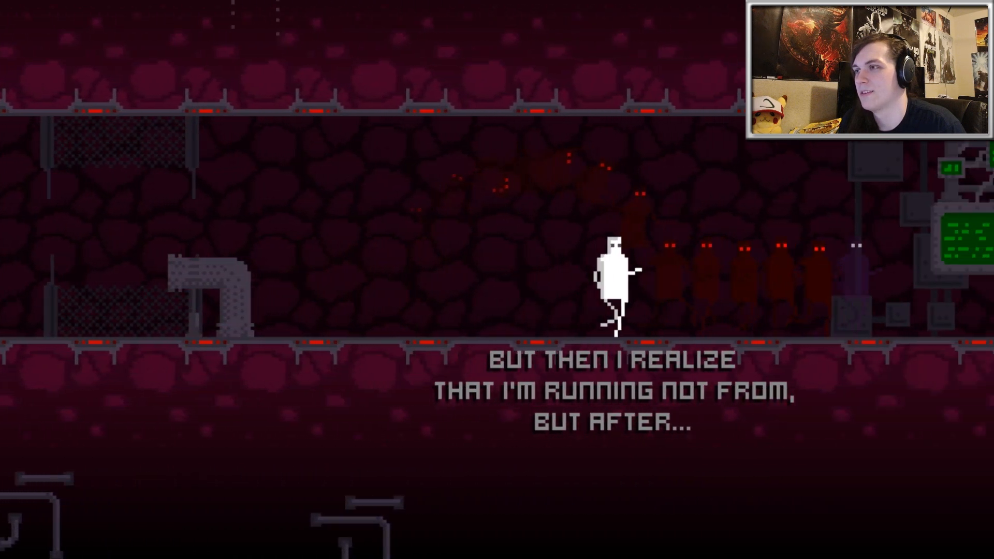
key("Down")
key("Right")
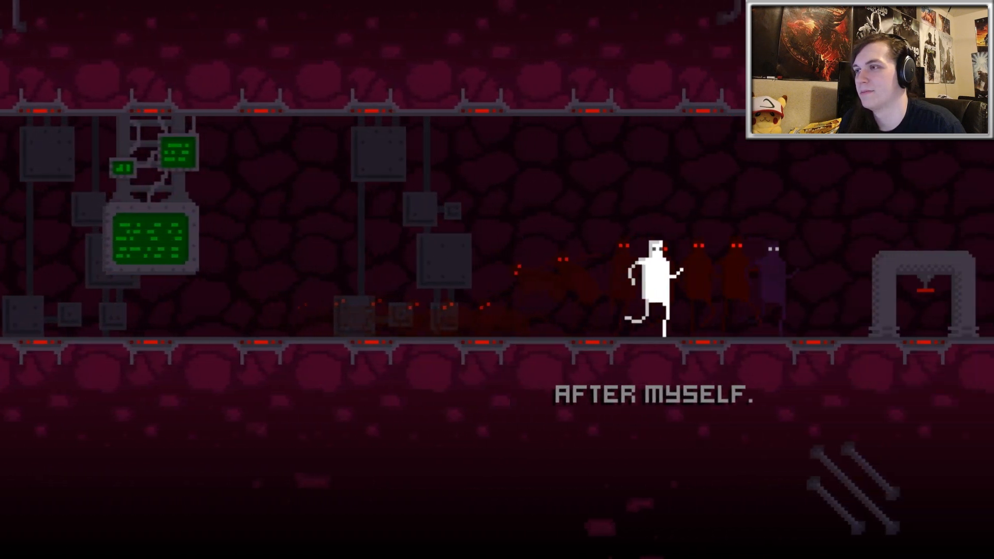
key("Up")
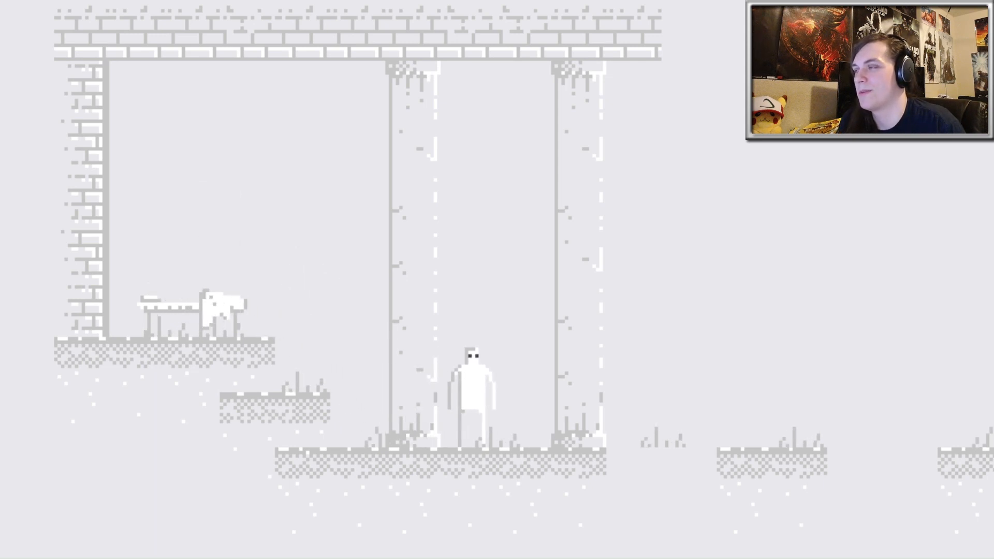
Walk right through the pale pillar hall and jump the gap in the ground
key("Right")
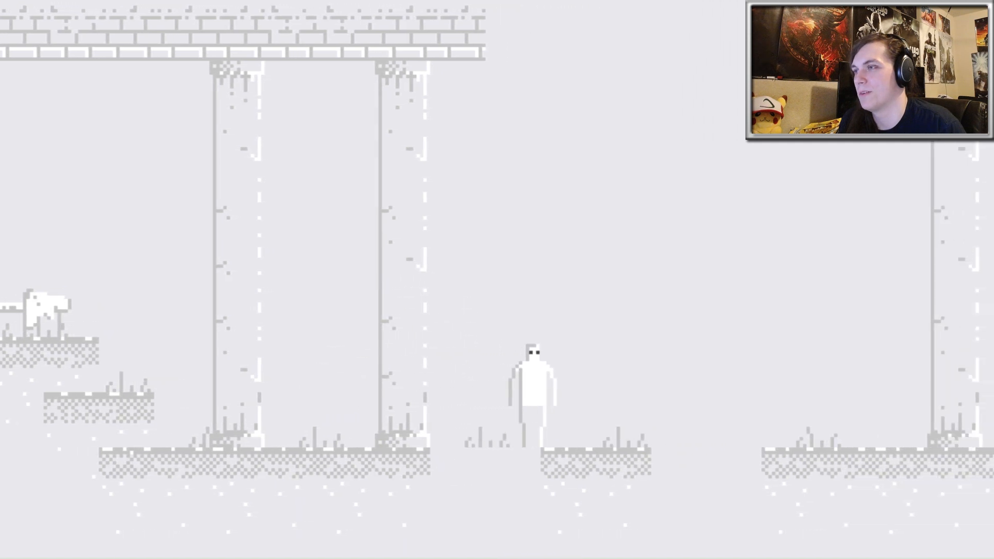
key("Right")
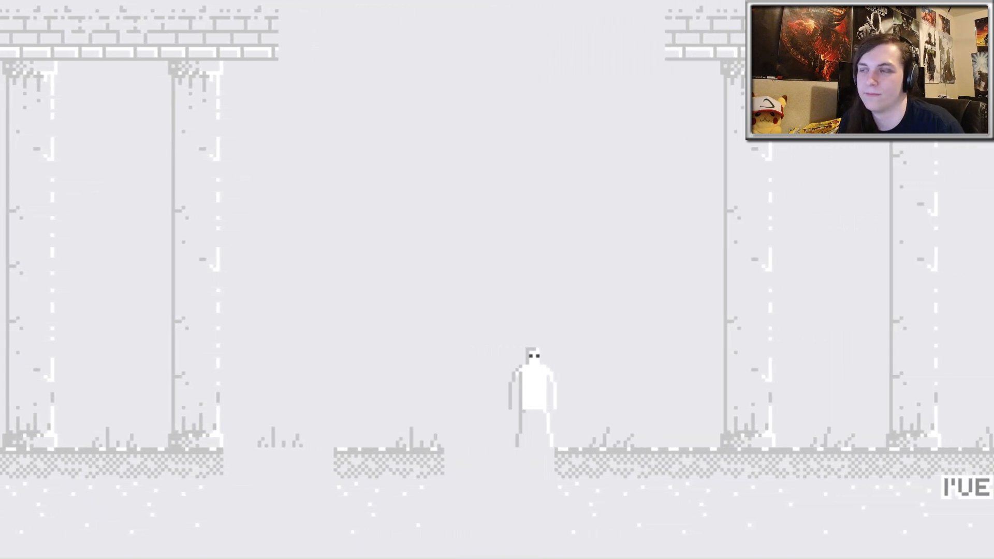
Walk right up to the mirrored wall and jump against it
key("space")
key("Right")
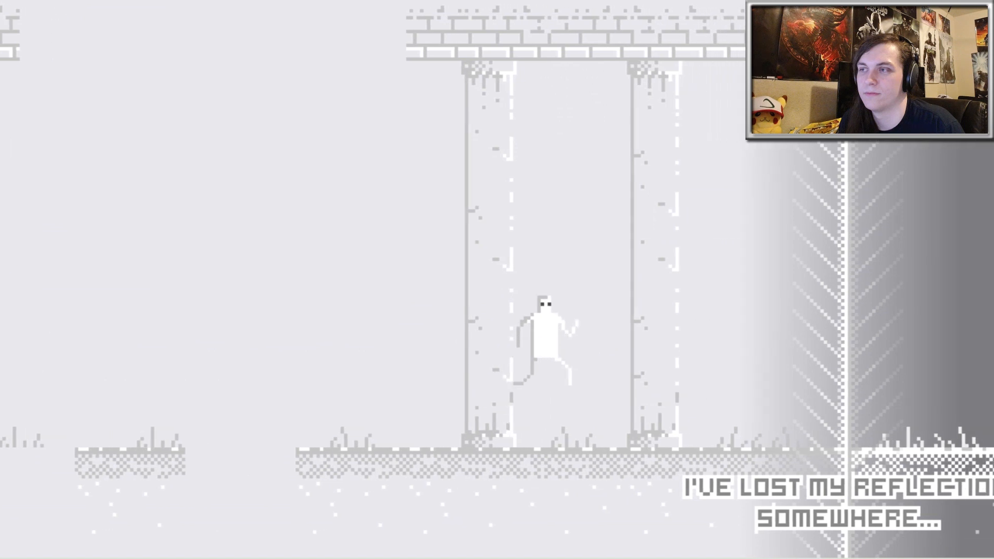
key("Right")
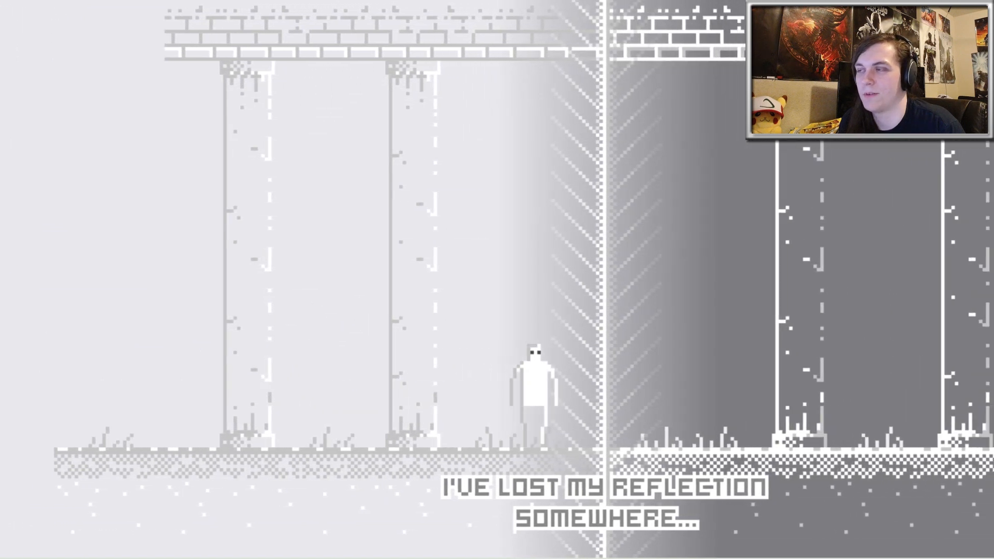
key("Right")
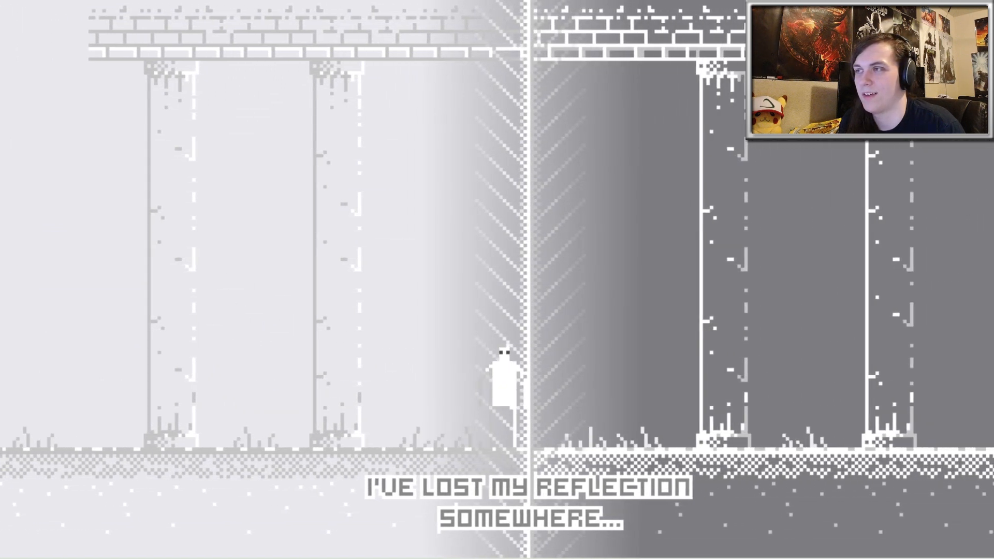
key("Up")
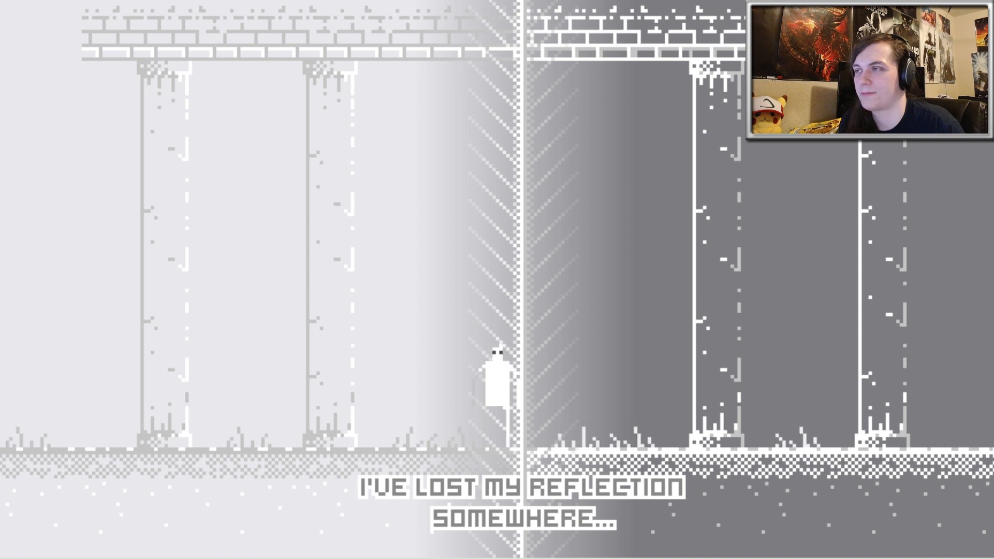
Turn back and walk left away from the mirror into the pillar hall
key("Left")
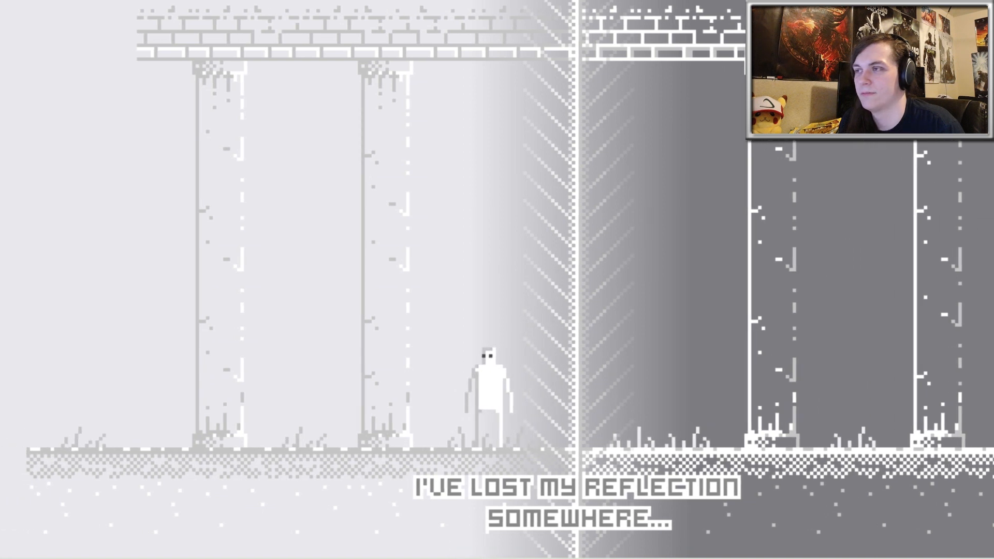
key("Left")
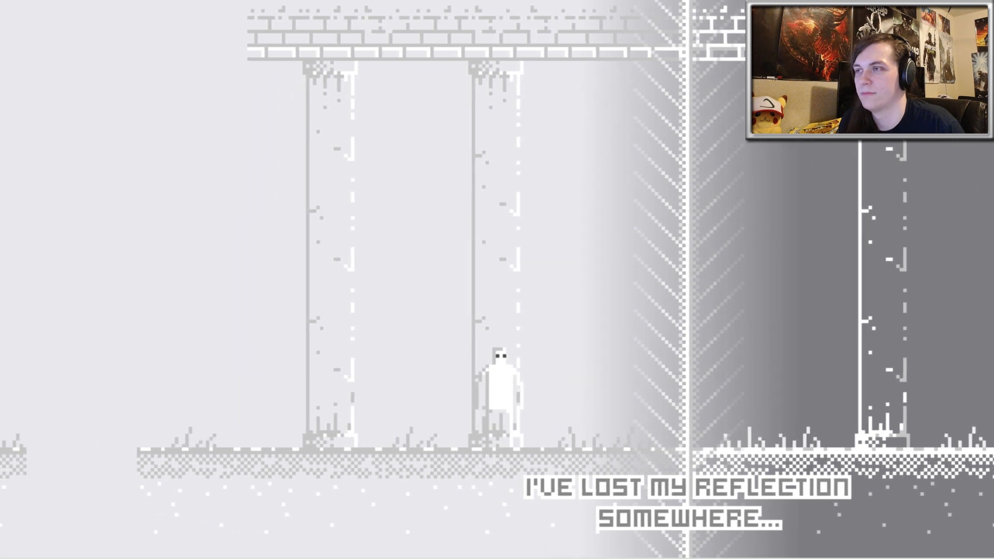
key("Left")
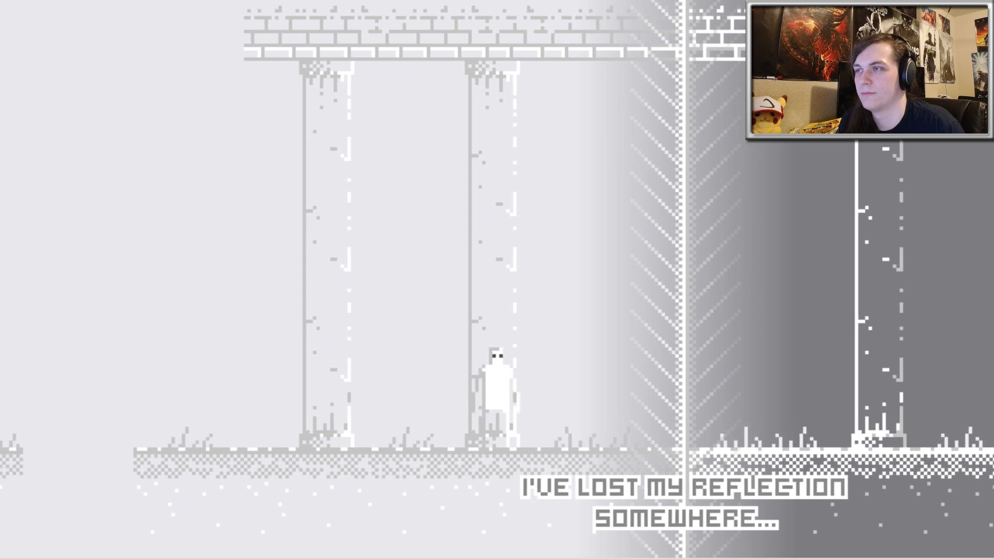
key("Left")
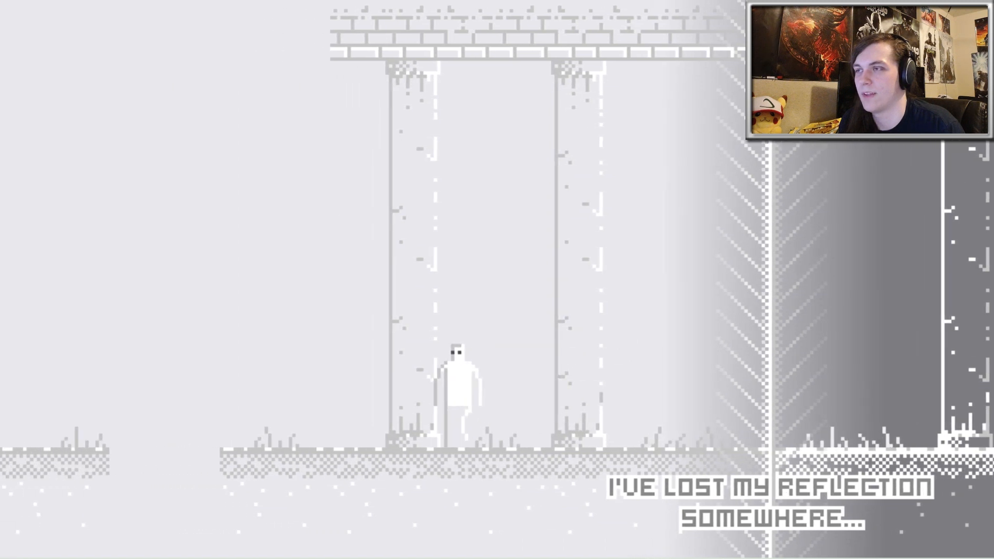